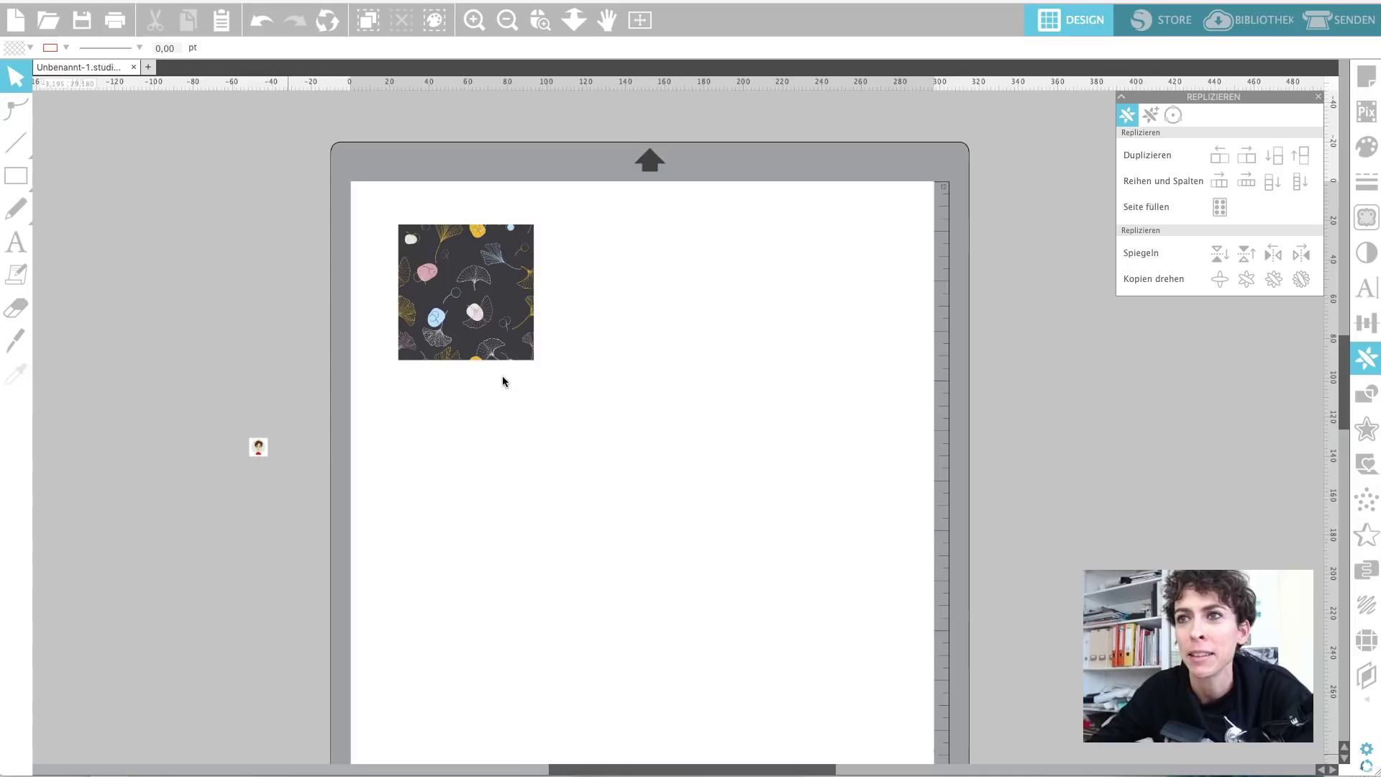
Duplicate the botanical pattern tile three times to the right to form a row of four tiles
{"action": "left_click", "coordinate": [506, 319]}
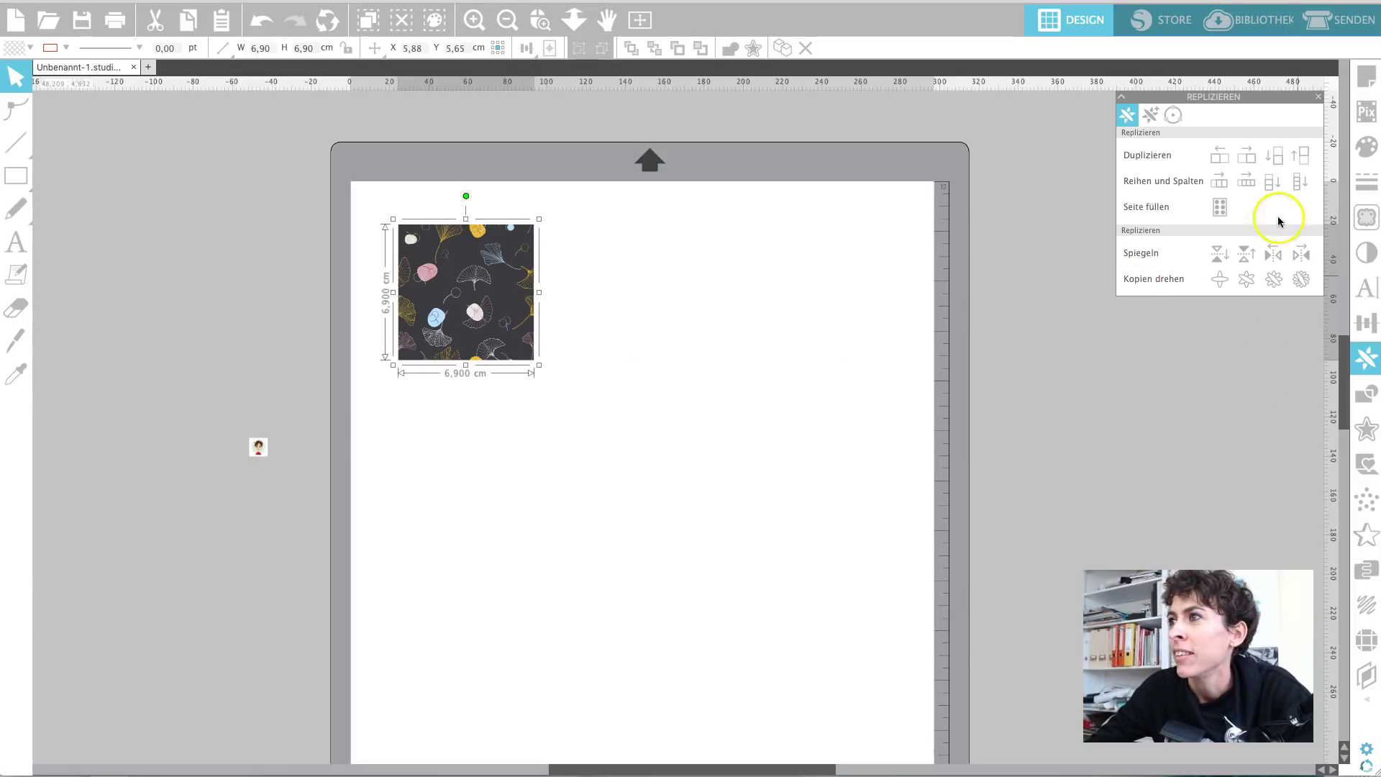
{"action": "left_click", "coordinate": [1247, 155]}
{"action": "left_click", "coordinate": [1247, 156]}
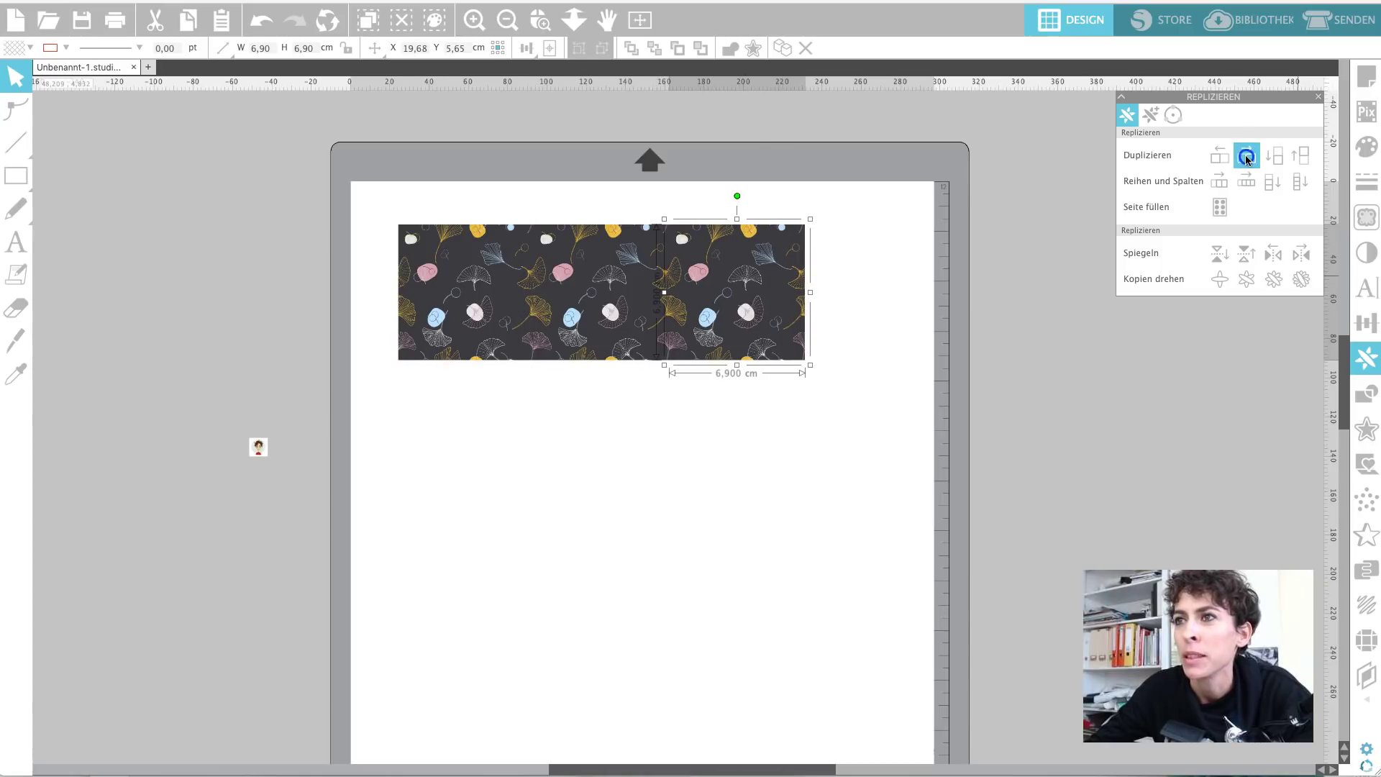
{"action": "left_click", "coordinate": [1247, 156]}
Duplicate the whole row of tiles downward three times to form a four-by-four block of the pattern
{"action": "left_click_drag", "start_coordinate": [1030, 253], "coordinate": [520, 257]}
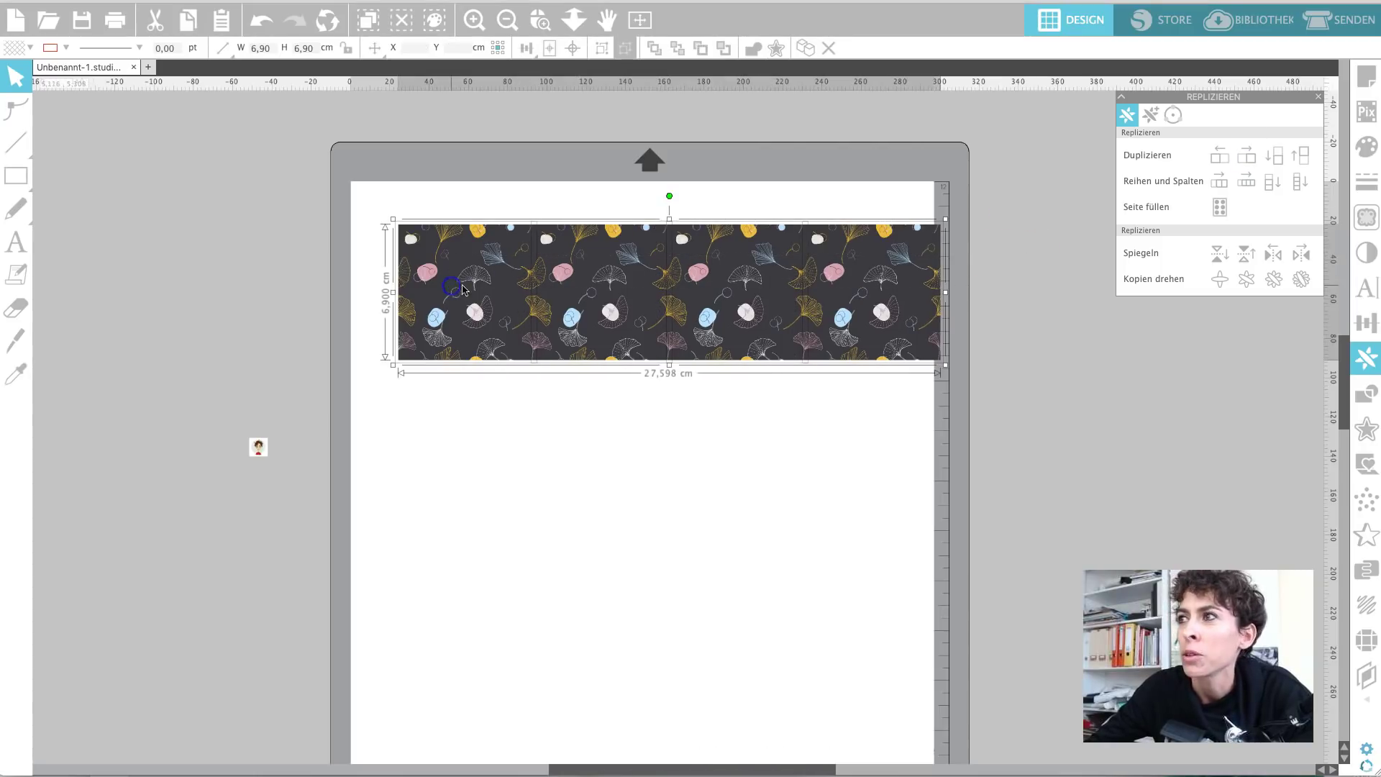
{"action": "left_click", "coordinate": [1274, 156]}
{"action": "left_click", "coordinate": [1274, 157]}
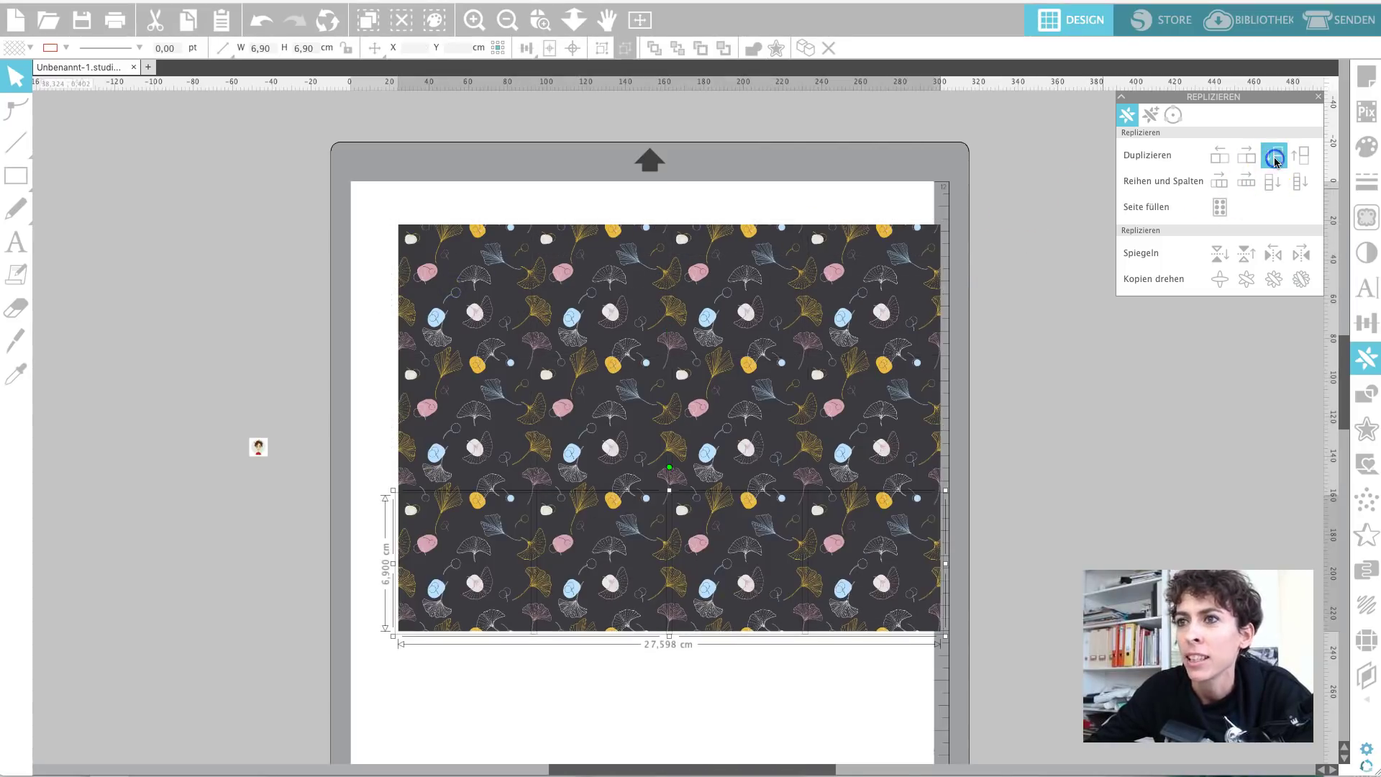
{"action": "left_click", "coordinate": [1274, 157]}
{"action": "left_click", "coordinate": [1010, 350]}
{"action": "scroll", "coordinate": [1011, 353], "scroll_direction": "down", "scroll_amount": 3}
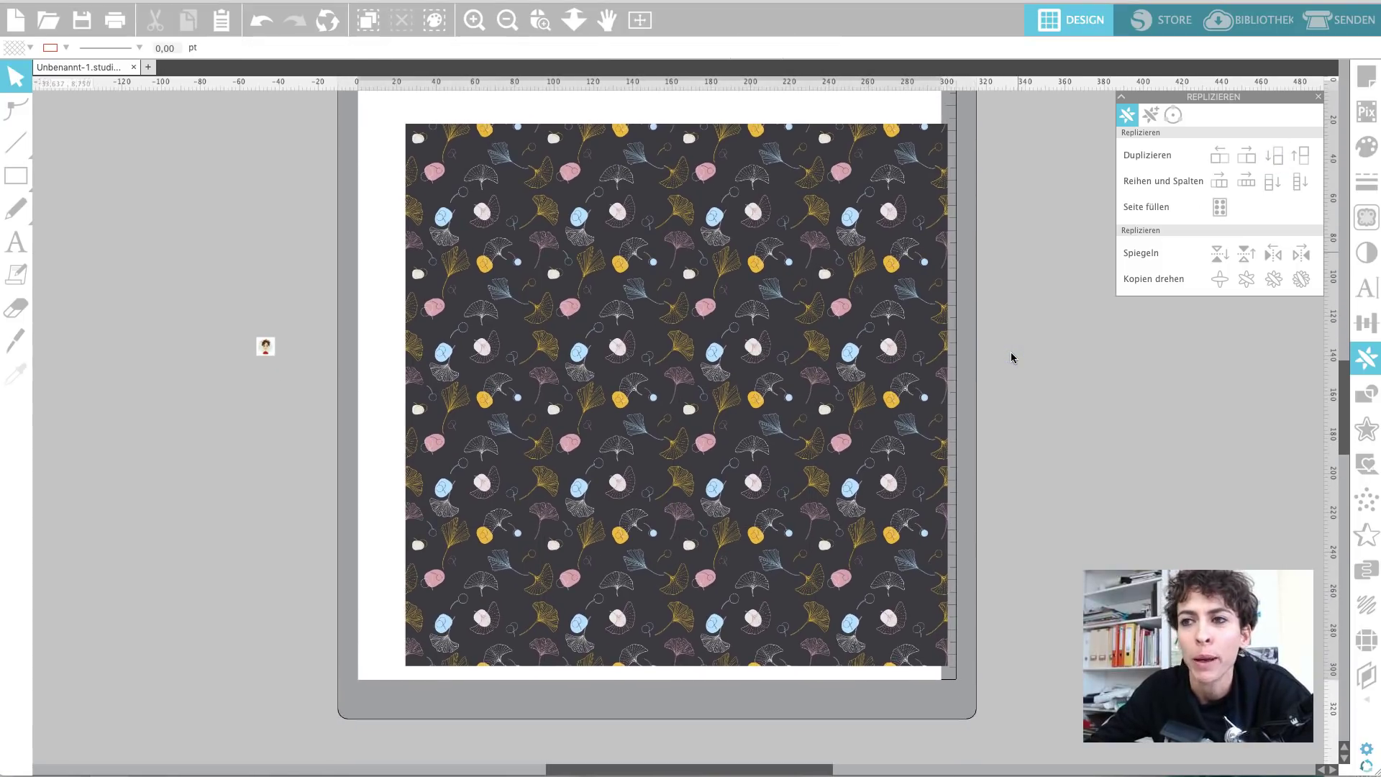
{"action": "left_click", "coordinate": [995, 382]}
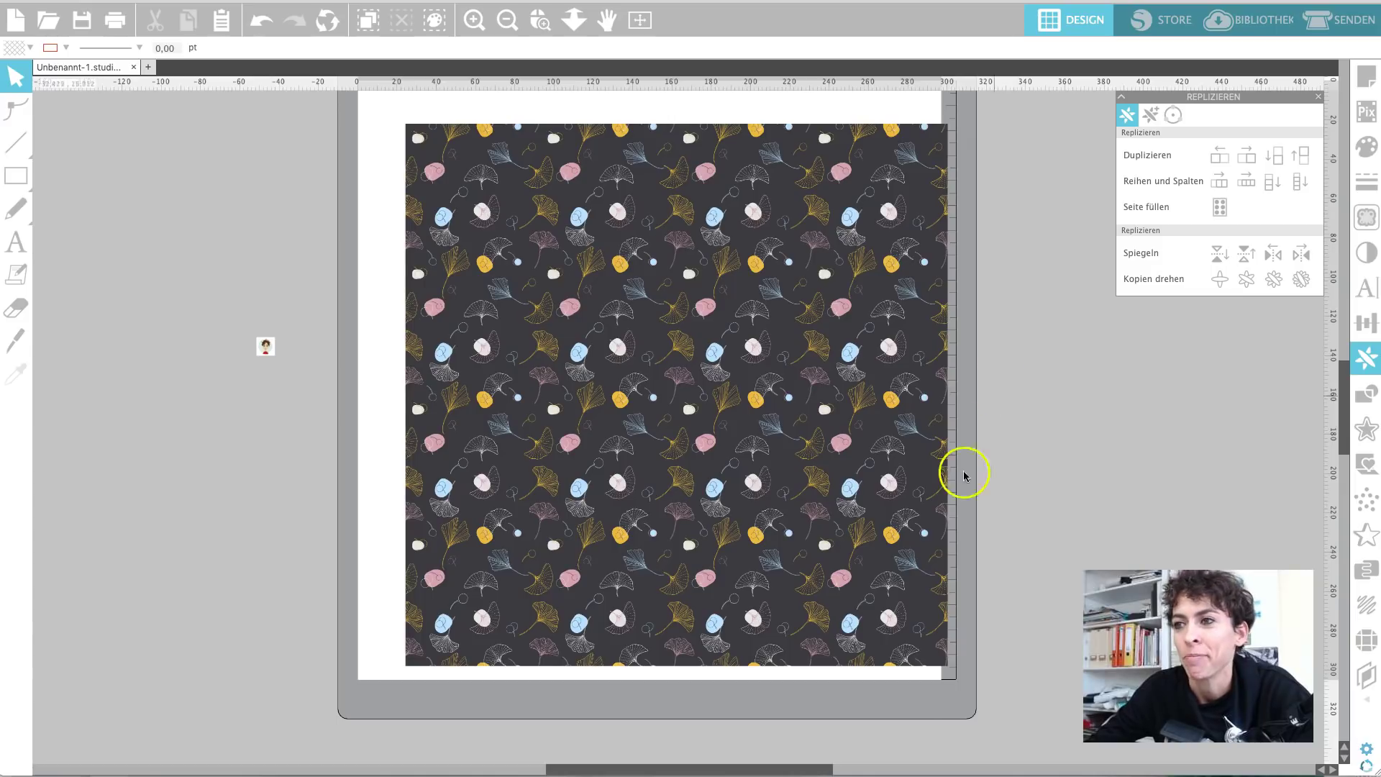
Select all the botanical pattern tiles and delete them from the page
{"action": "left_click_drag", "start_coordinate": [998, 714], "coordinate": [472, 167]}
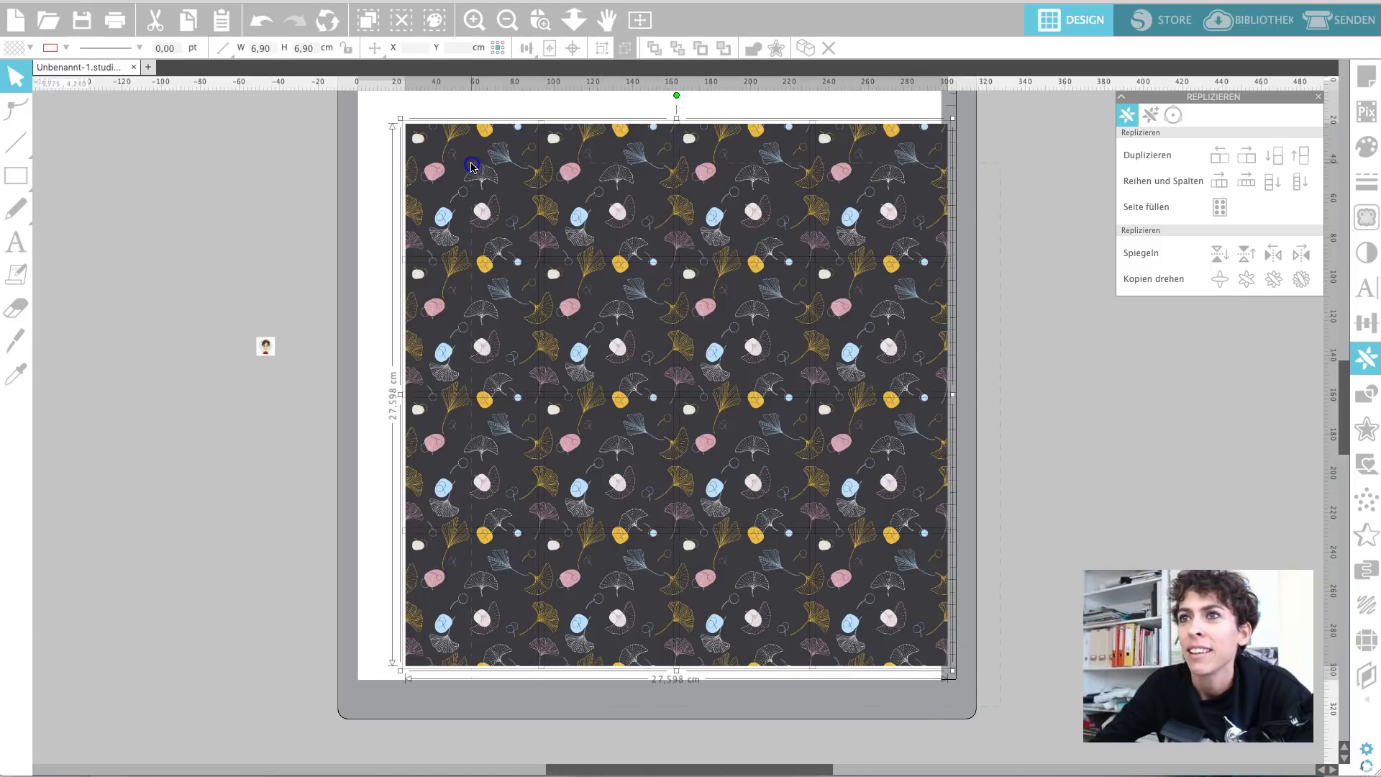
{"action": "key", "text": "Delete"}
{"action": "left_click", "coordinate": [429, 290]}
{"action": "scroll", "coordinate": [425, 301], "scroll_direction": "up", "scroll_amount": 2}
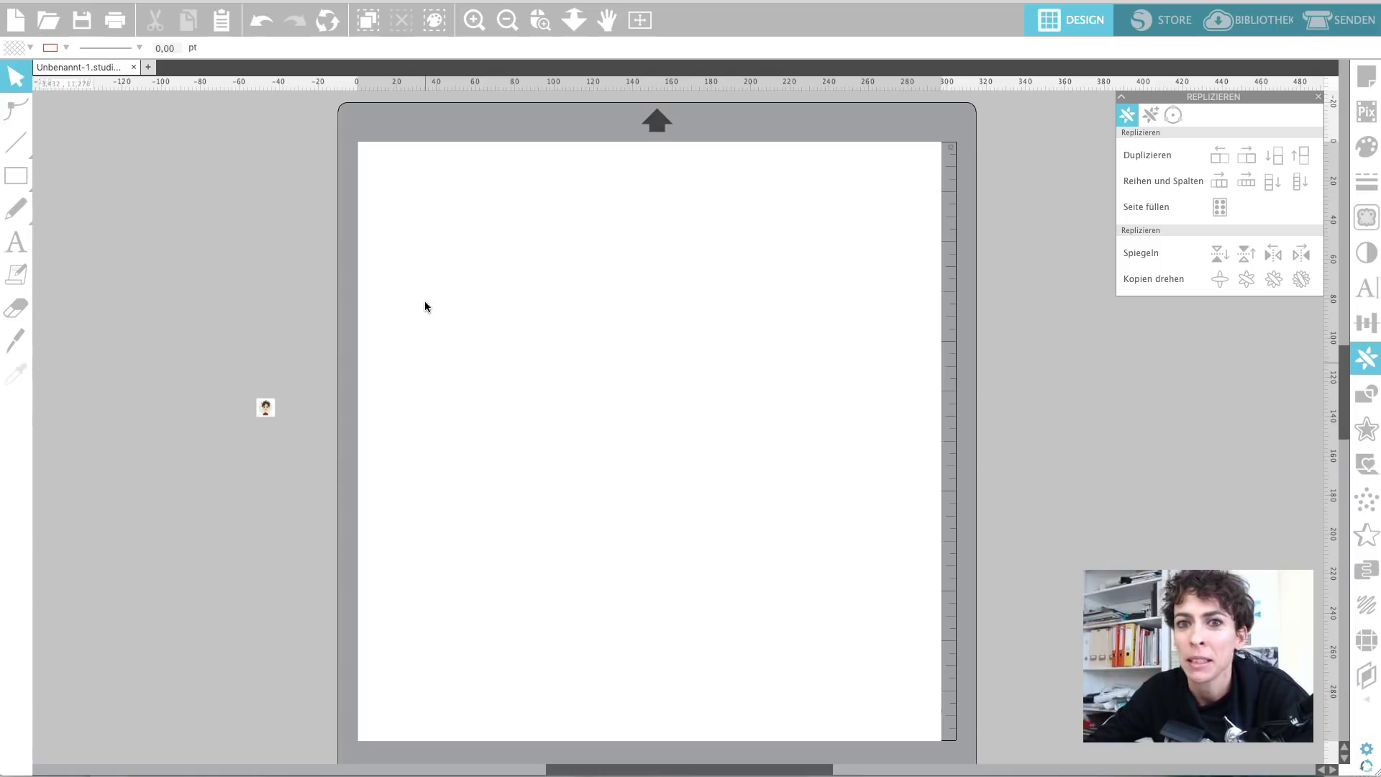
{"action": "left_click", "coordinate": [168, 276]}
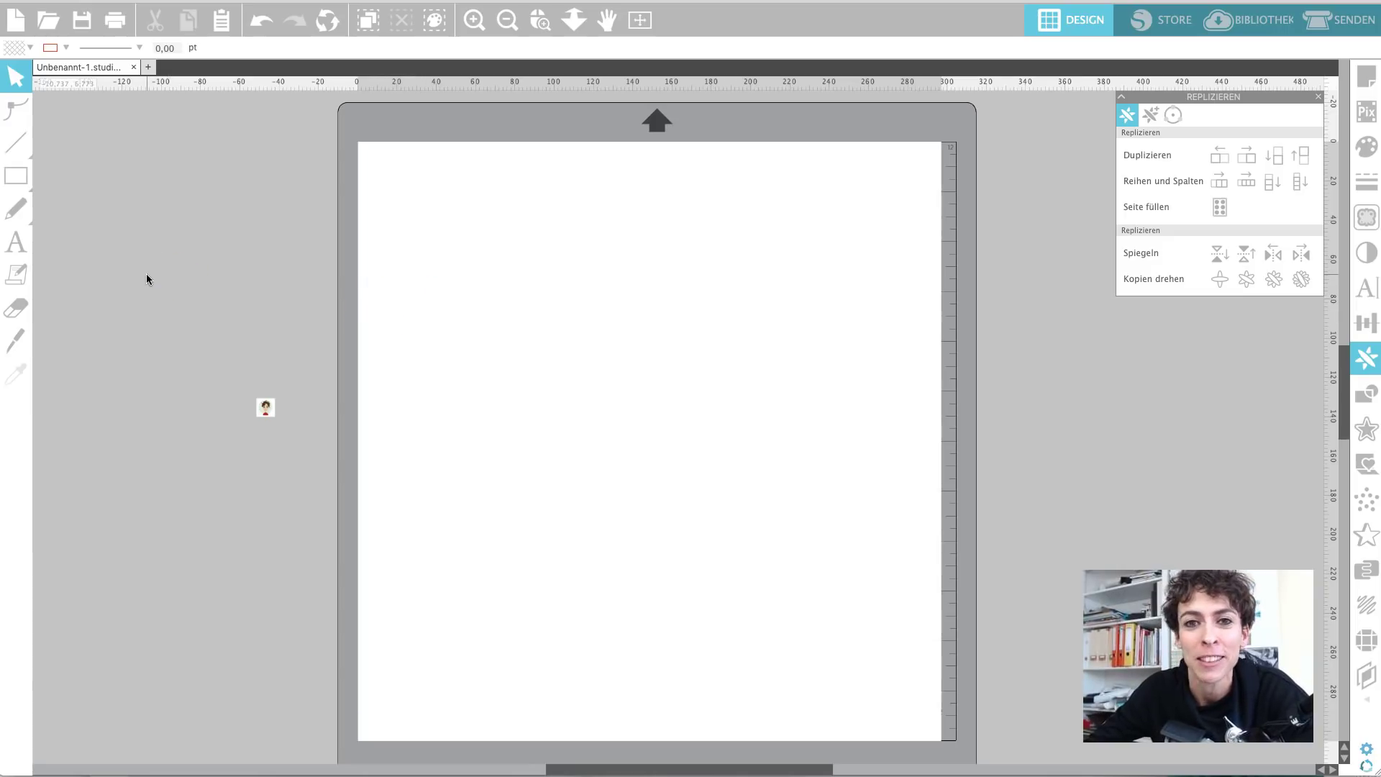
Draw a rectangle about 9.56 cm wide and 8.20 cm high in the upper part of the empty page
{"action": "left_click", "coordinate": [12, 189]}
{"action": "left_click_drag", "start_coordinate": [461, 254], "coordinate": [650, 417]}
{"action": "key", "text": "v"}
{"action": "left_click", "coordinate": [651, 419]}
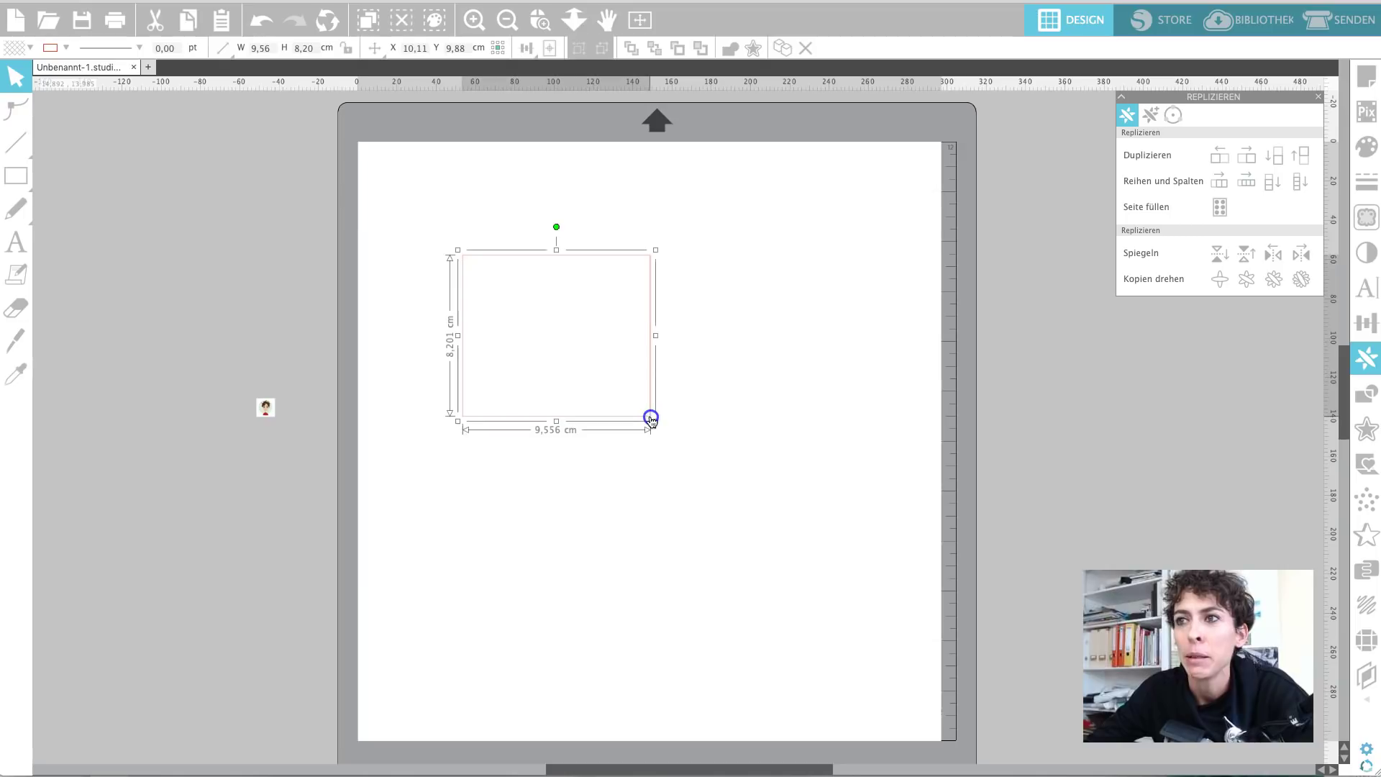
Resize the rectangle to a square by setting its width and height to 5 cm
{"action": "left_click", "coordinate": [261, 47]}
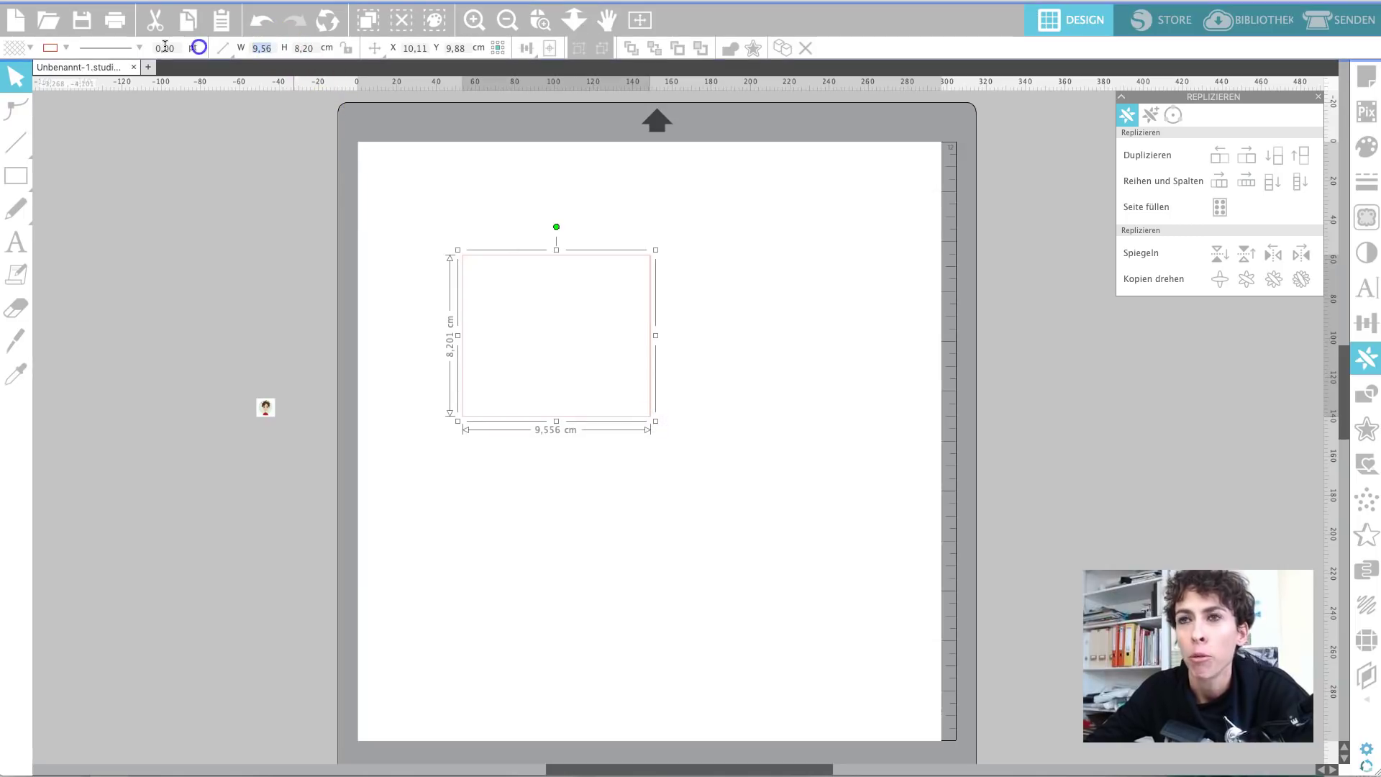
{"action": "key", "text": "Tab"}
{"action": "left_click", "coordinate": [221, 48]}
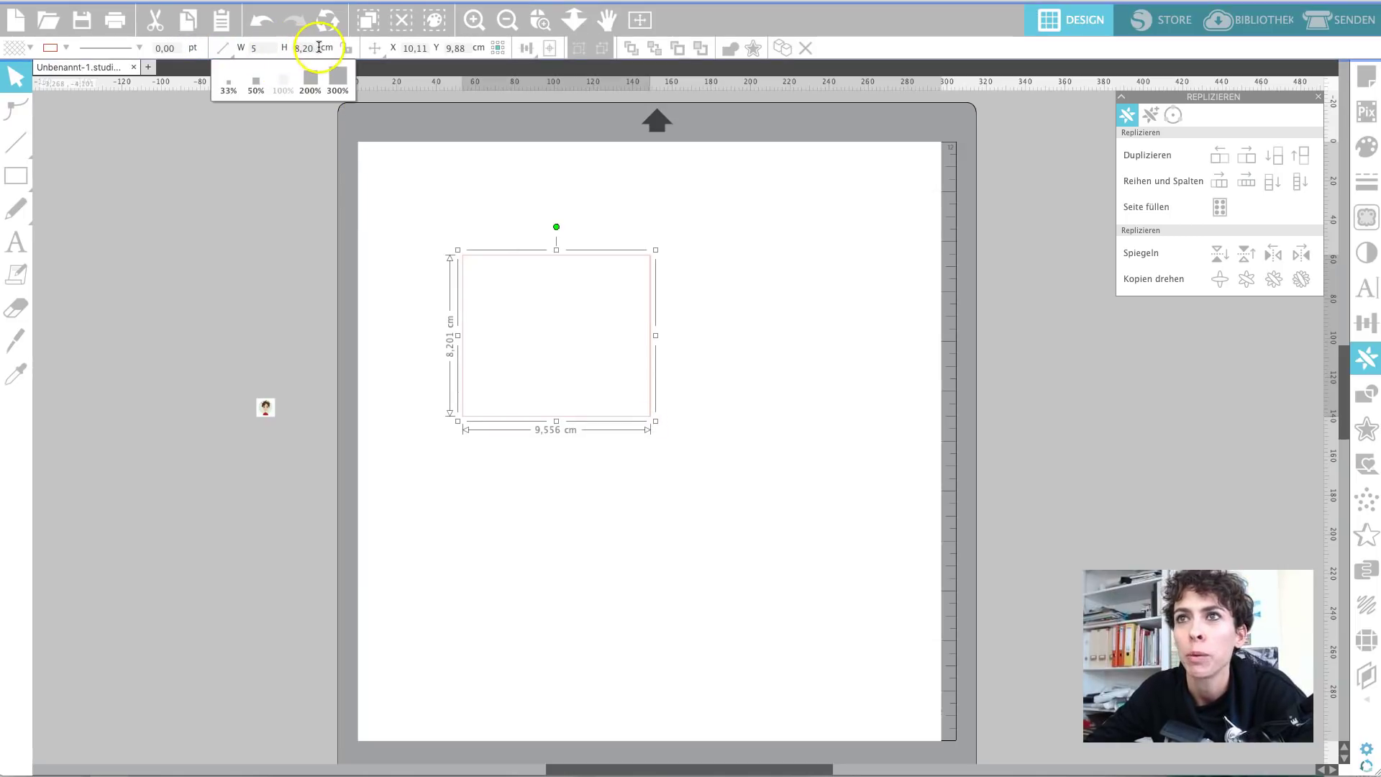
{"action": "type", "text": "5"}
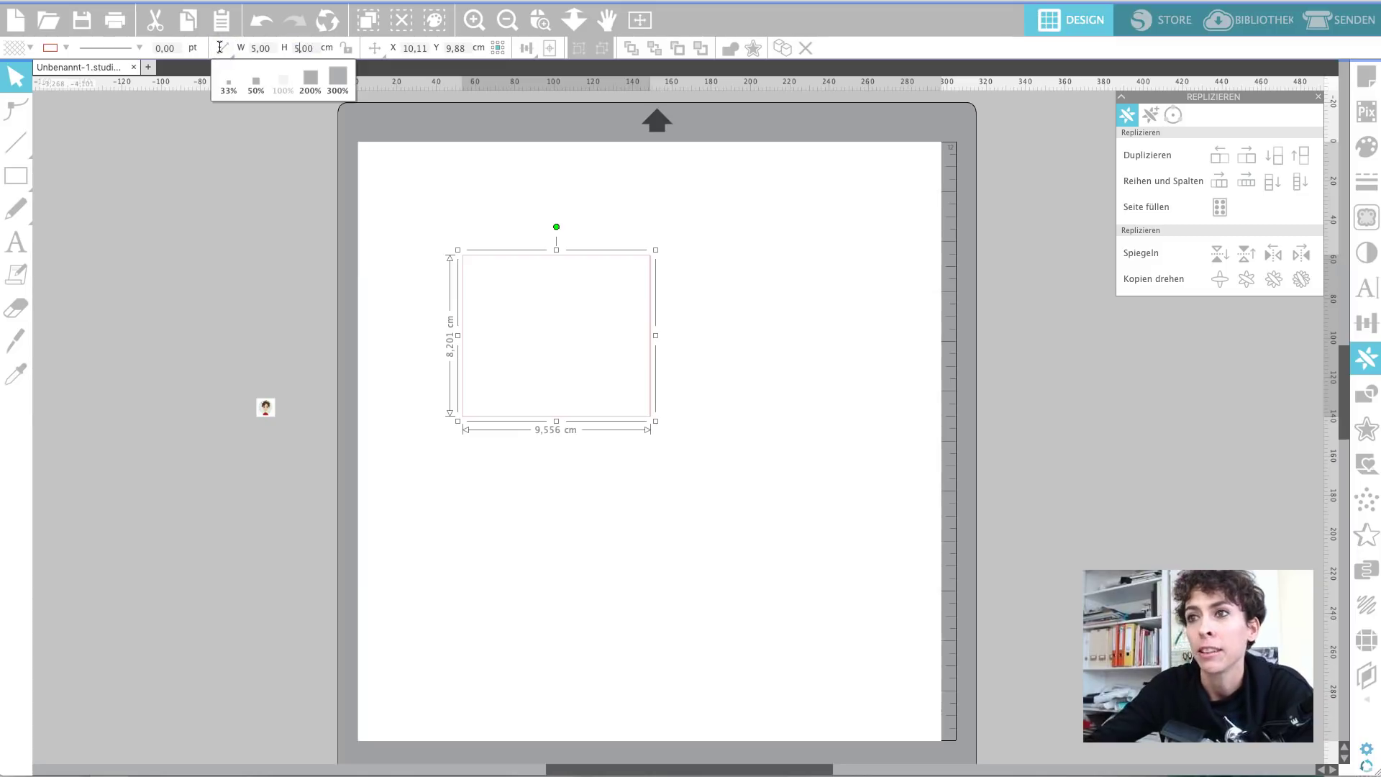
{"action": "key", "text": "Return"}
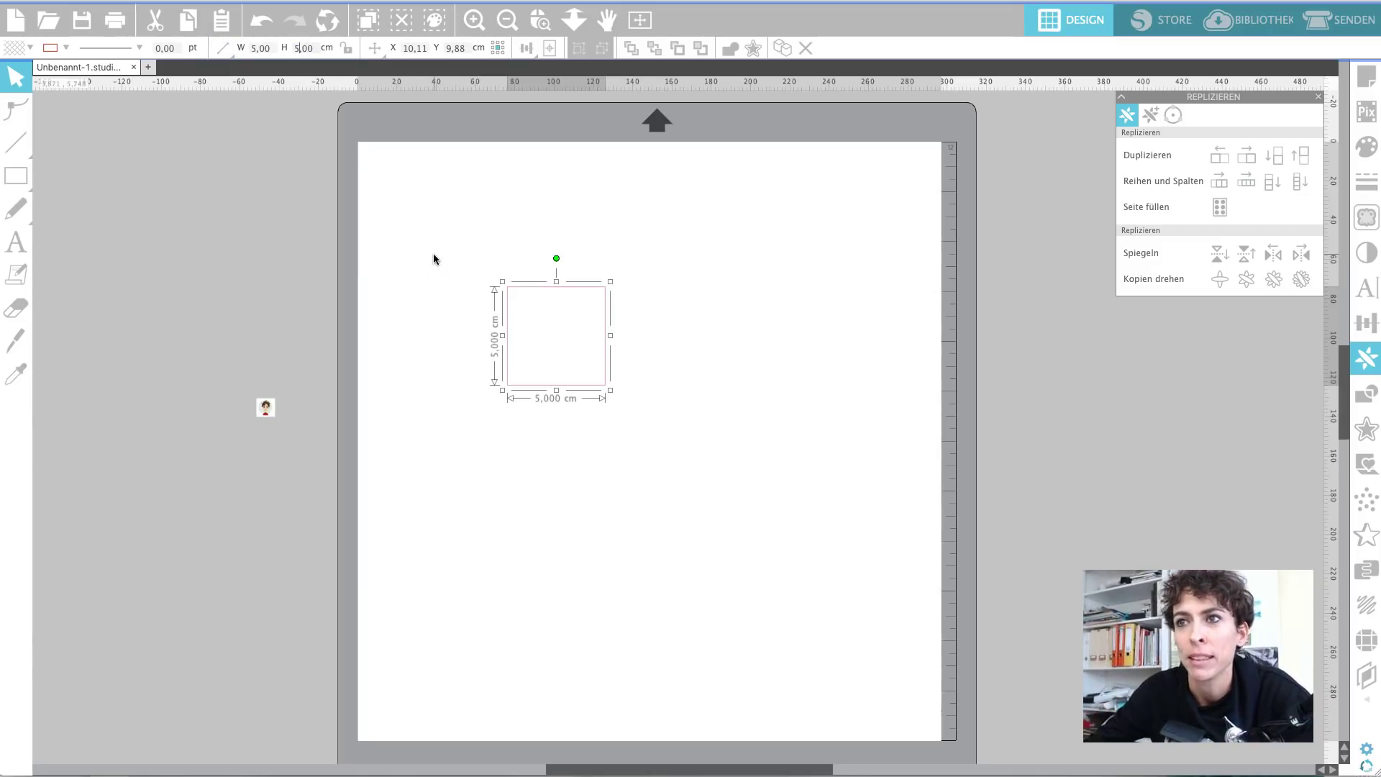
Fill the square with a light blue colour and deselect it
{"action": "left_click", "coordinate": [1366, 148]}
{"action": "left_click", "coordinate": [1249, 207]}
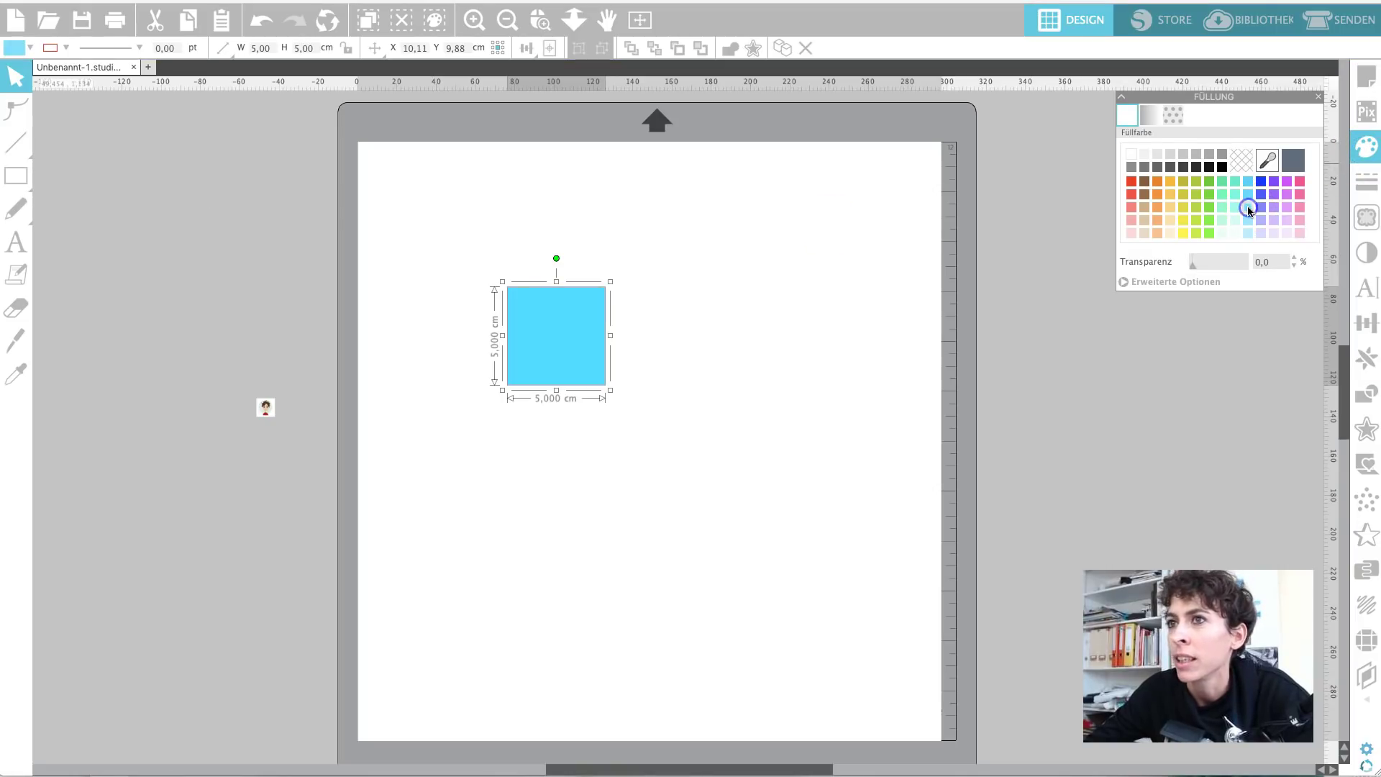
{"action": "left_click", "coordinate": [1249, 219]}
{"action": "left_click_drag", "start_coordinate": [509, 395], "coordinate": [574, 484]}
{"action": "left_click", "coordinate": [526, 272]}
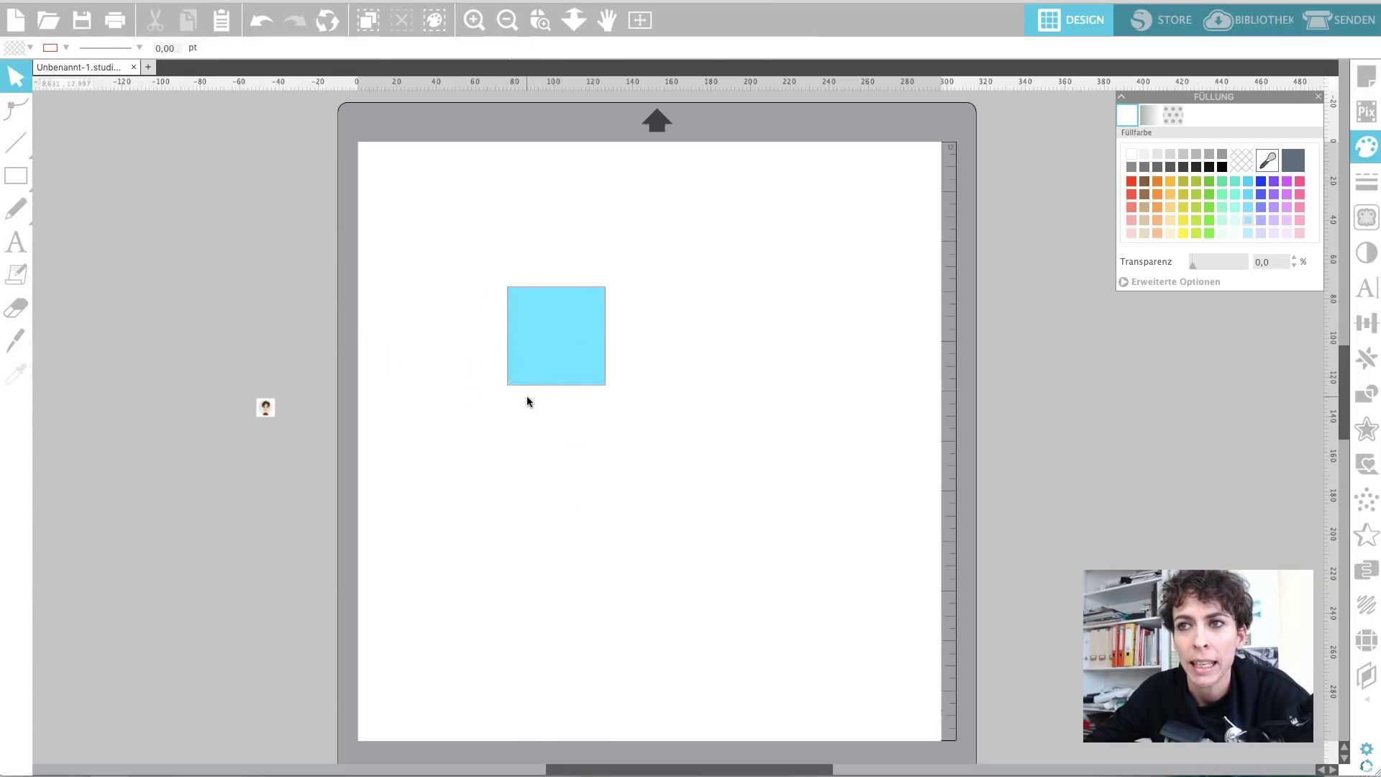
Move the small portrait image onto the page beside the blue square and bring it to the foreground
{"action": "left_click", "coordinate": [266, 414]}
{"action": "left_click_drag", "start_coordinate": [265, 414], "coordinate": [440, 329]}
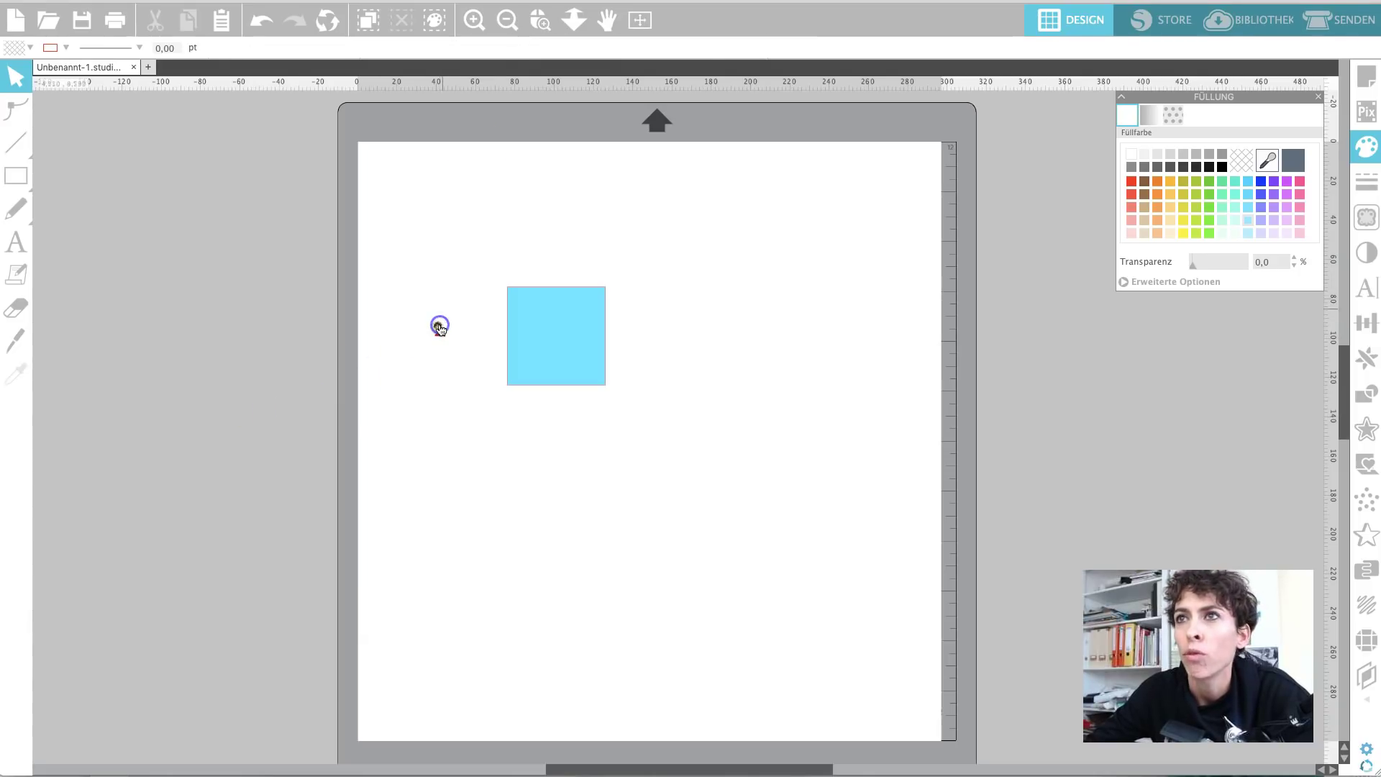
{"action": "left_click", "coordinate": [473, 20]}
{"action": "left_click", "coordinate": [474, 21]}
{"action": "scroll", "coordinate": [355, 329], "scroll_direction": "up", "scroll_amount": 1}
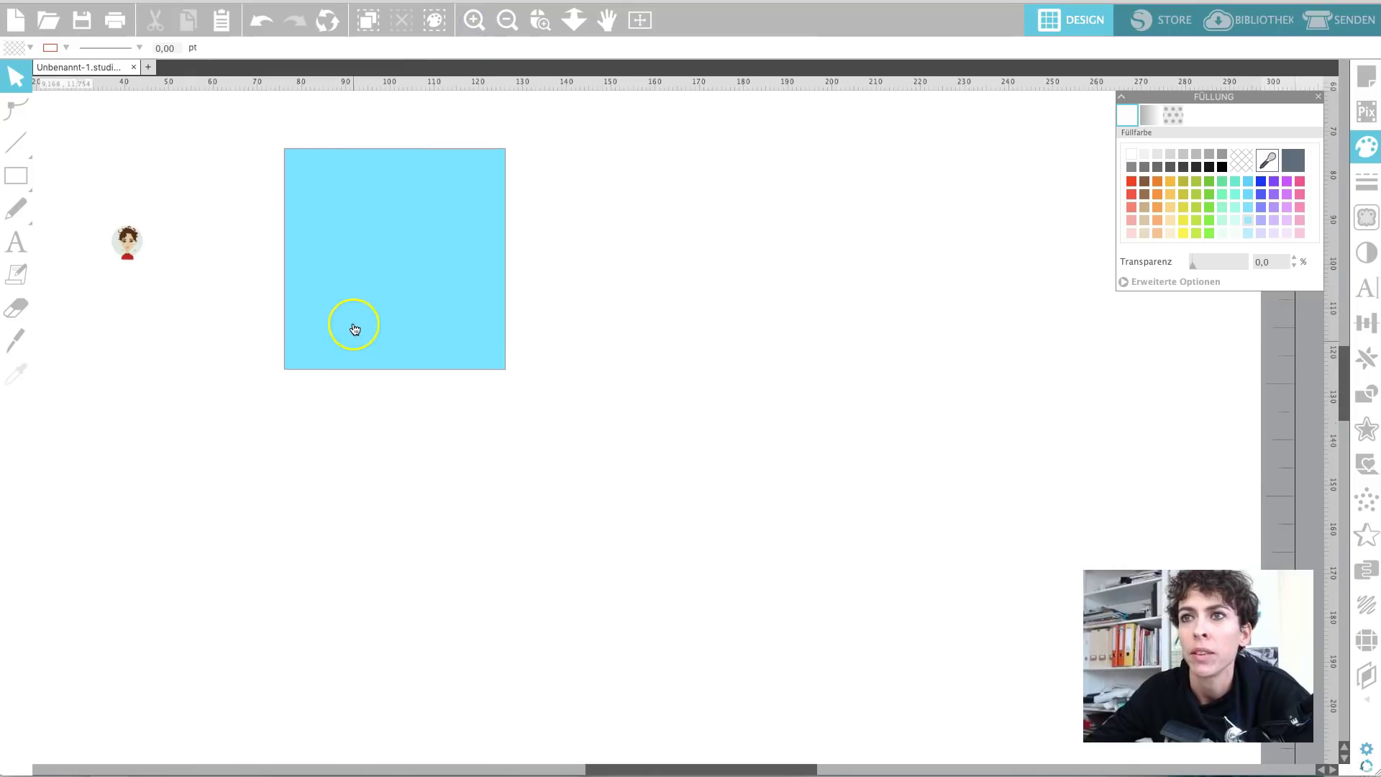
{"action": "scroll", "coordinate": [355, 328], "scroll_direction": "up", "scroll_amount": 2}
{"action": "left_click_drag", "start_coordinate": [136, 296], "coordinate": [219, 293]}
{"action": "right_click", "coordinate": [218, 292]}
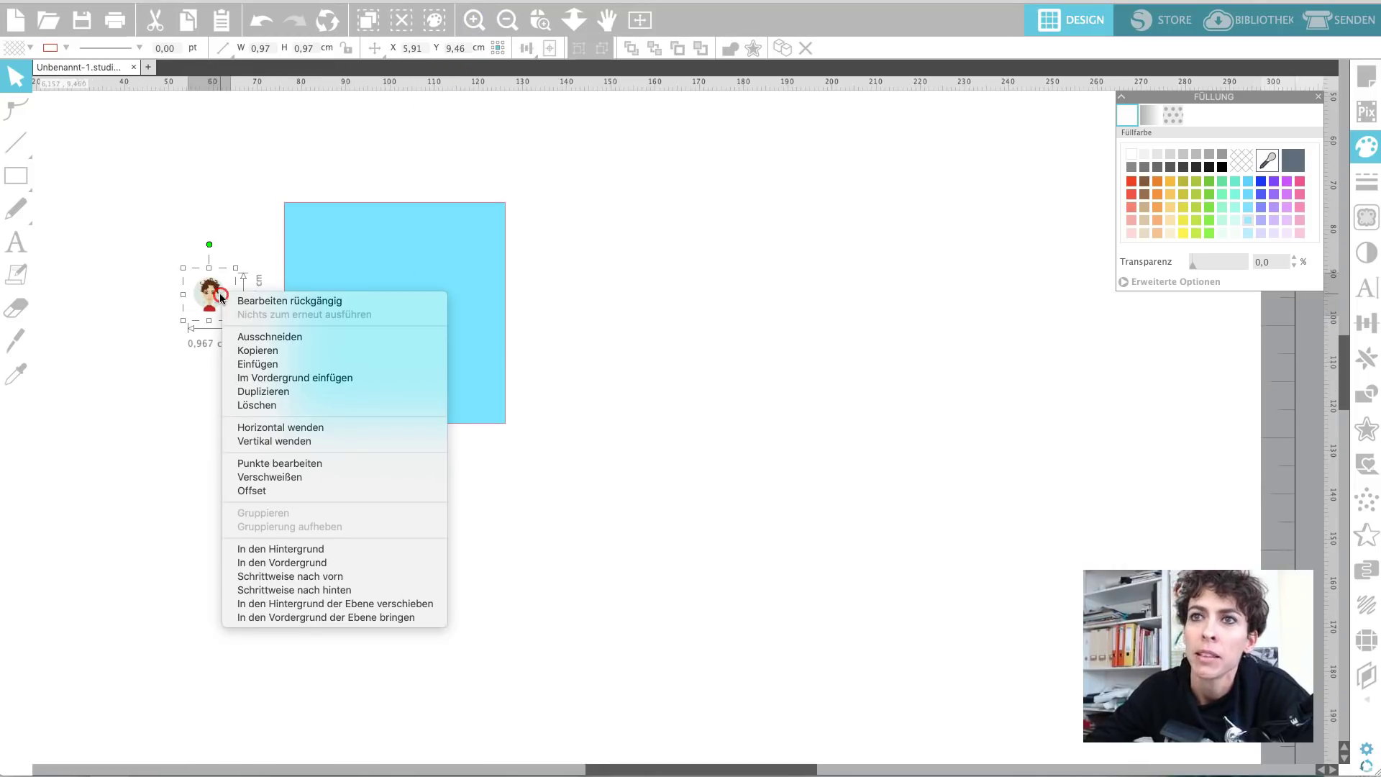
{"action": "left_click", "coordinate": [260, 550]}
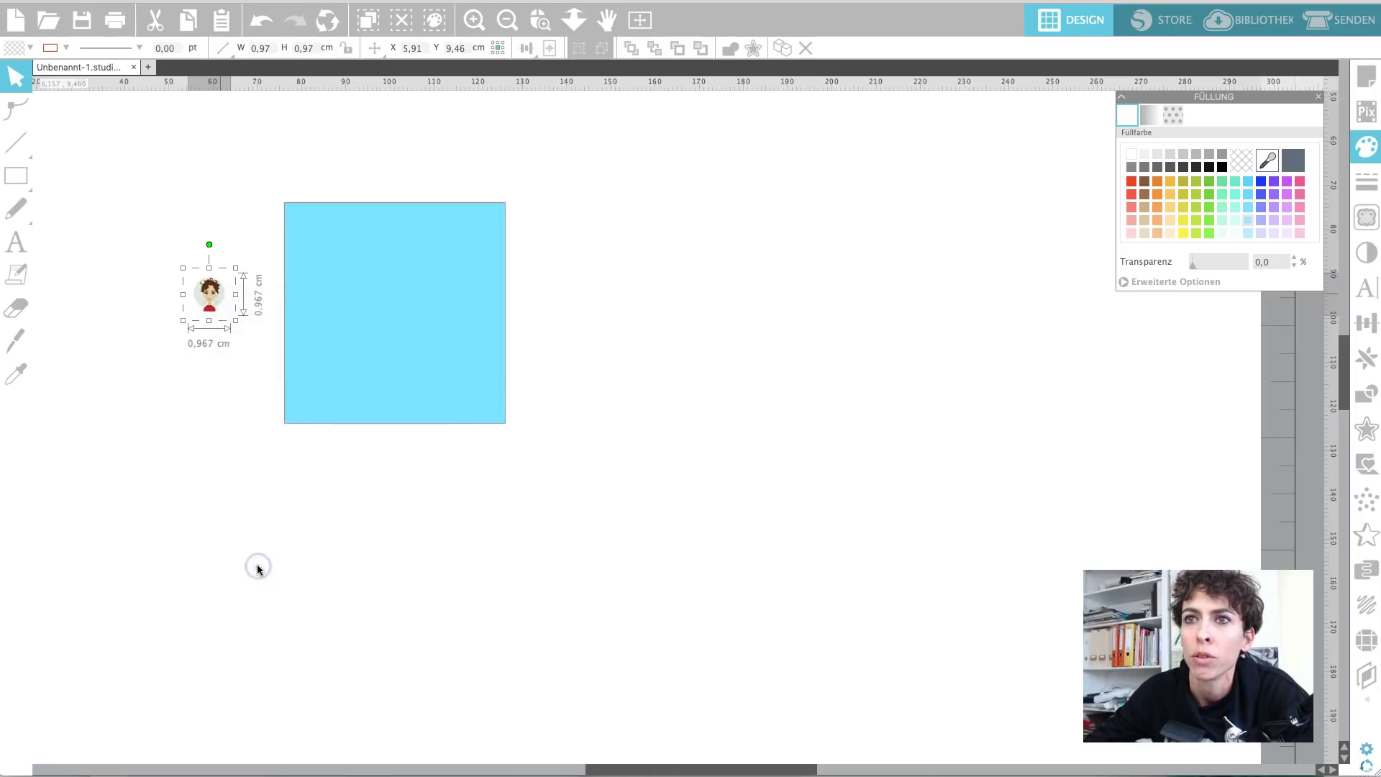
Place the portrait in the upper middle of the blue square and tilt it clockwise
{"action": "left_click_drag", "start_coordinate": [214, 307], "coordinate": [405, 260]}
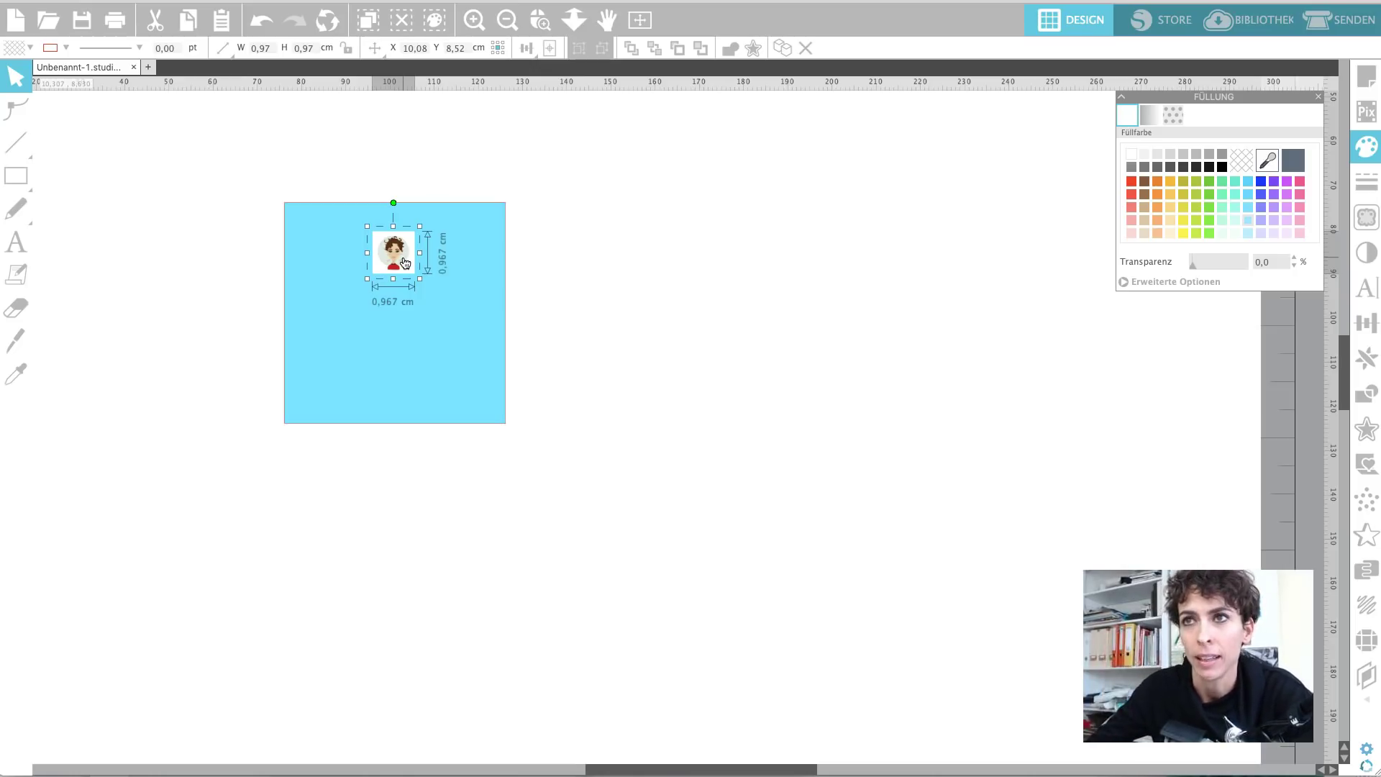
{"action": "left_click_drag", "start_coordinate": [393, 203], "coordinate": [434, 216]}
{"action": "left_click_drag", "start_coordinate": [402, 264], "coordinate": [406, 256]}
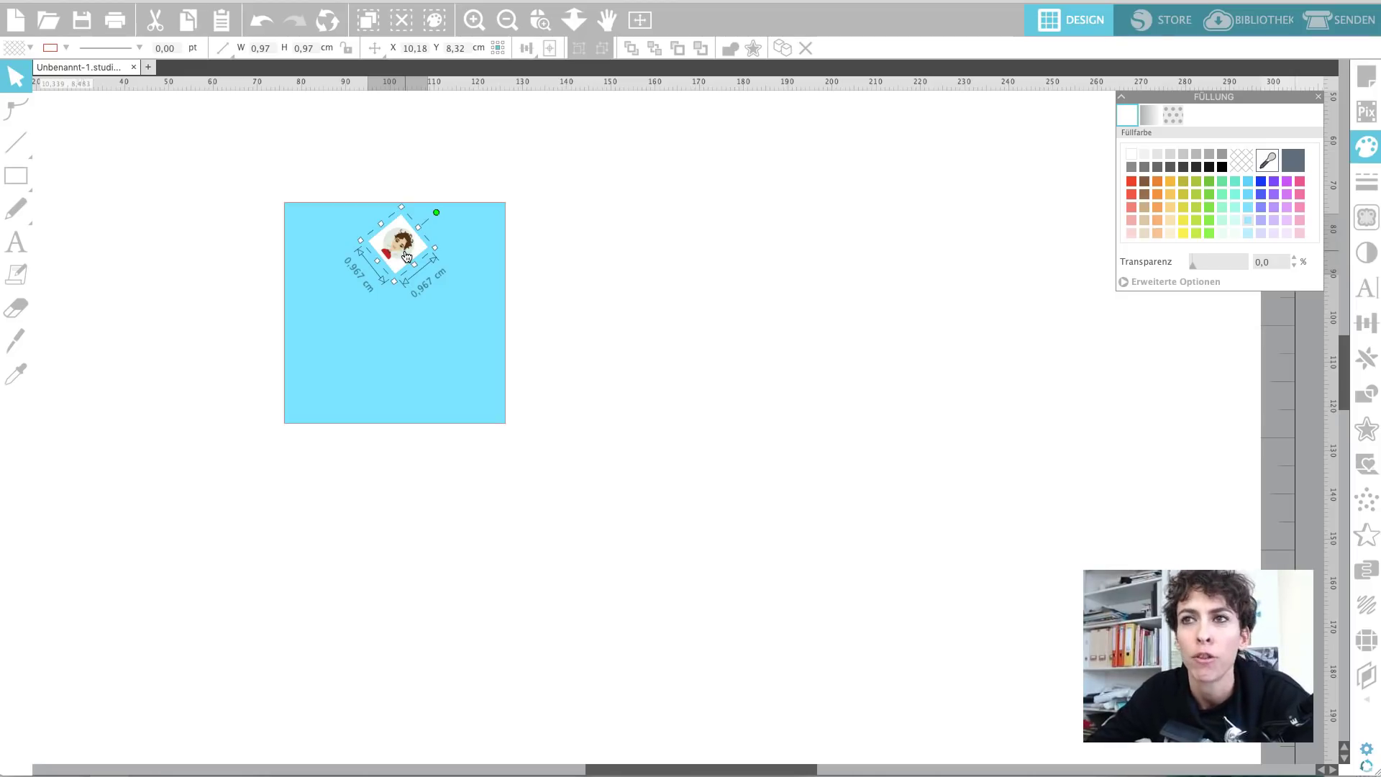
Duplicate the portrait twice, placing one copy on the square's right side and one on its left, each rotated differently
{"action": "key", "text": "ctrl+d"}
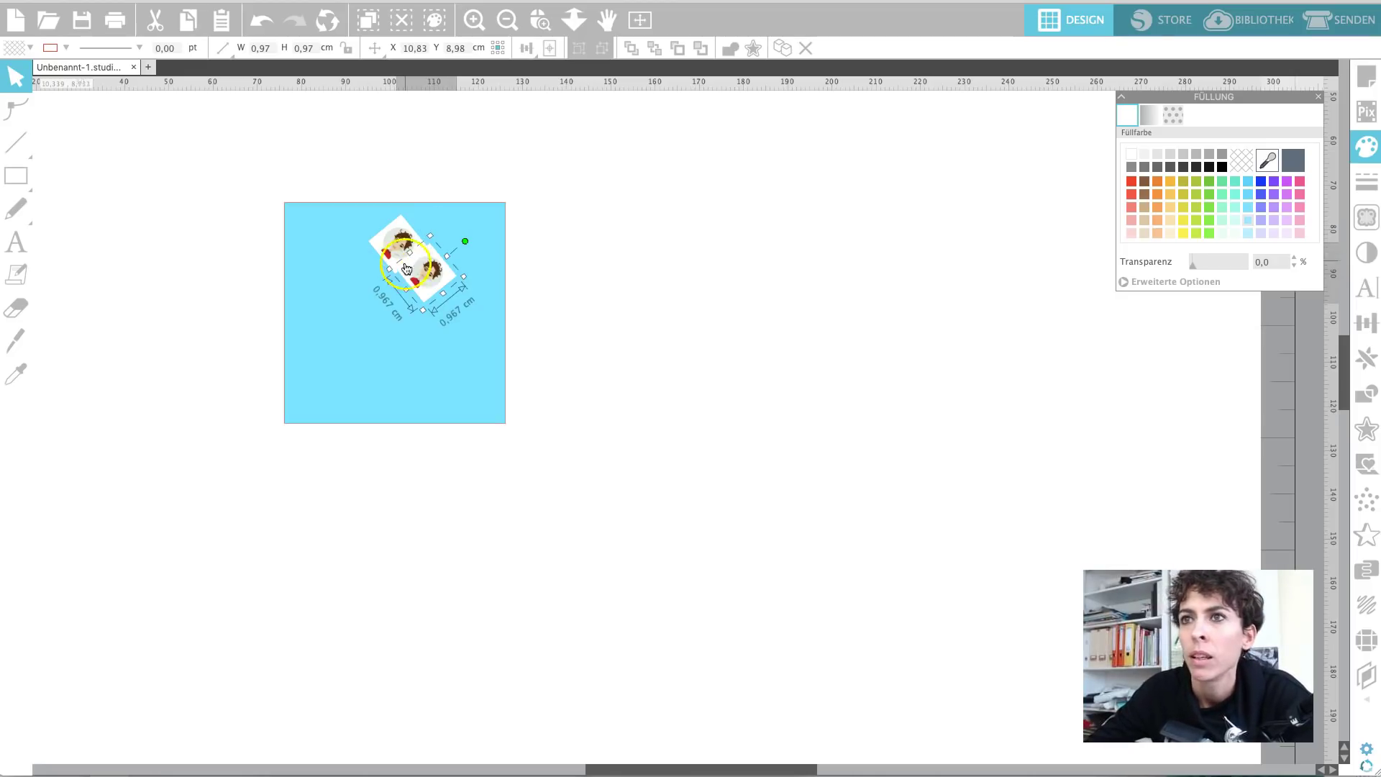
{"action": "left_click_drag", "start_coordinate": [464, 238], "coordinate": [435, 296]}
{"action": "key", "text": "ctrl+d"}
{"action": "left_click_drag", "start_coordinate": [497, 330], "coordinate": [342, 285]}
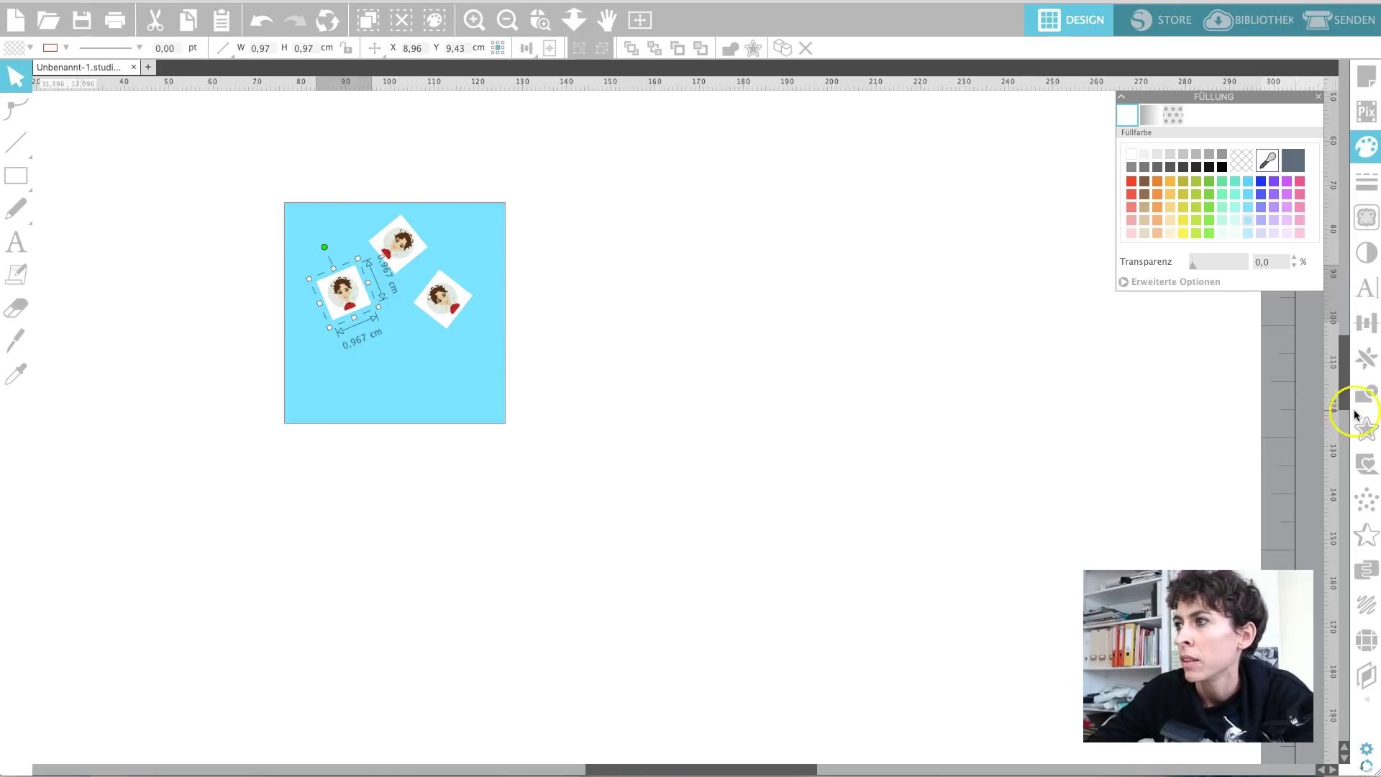
Make a mirrored copy of the left portrait and place it, tilted clockwise, in the square's lower-right area
{"action": "left_click", "coordinate": [1366, 358]}
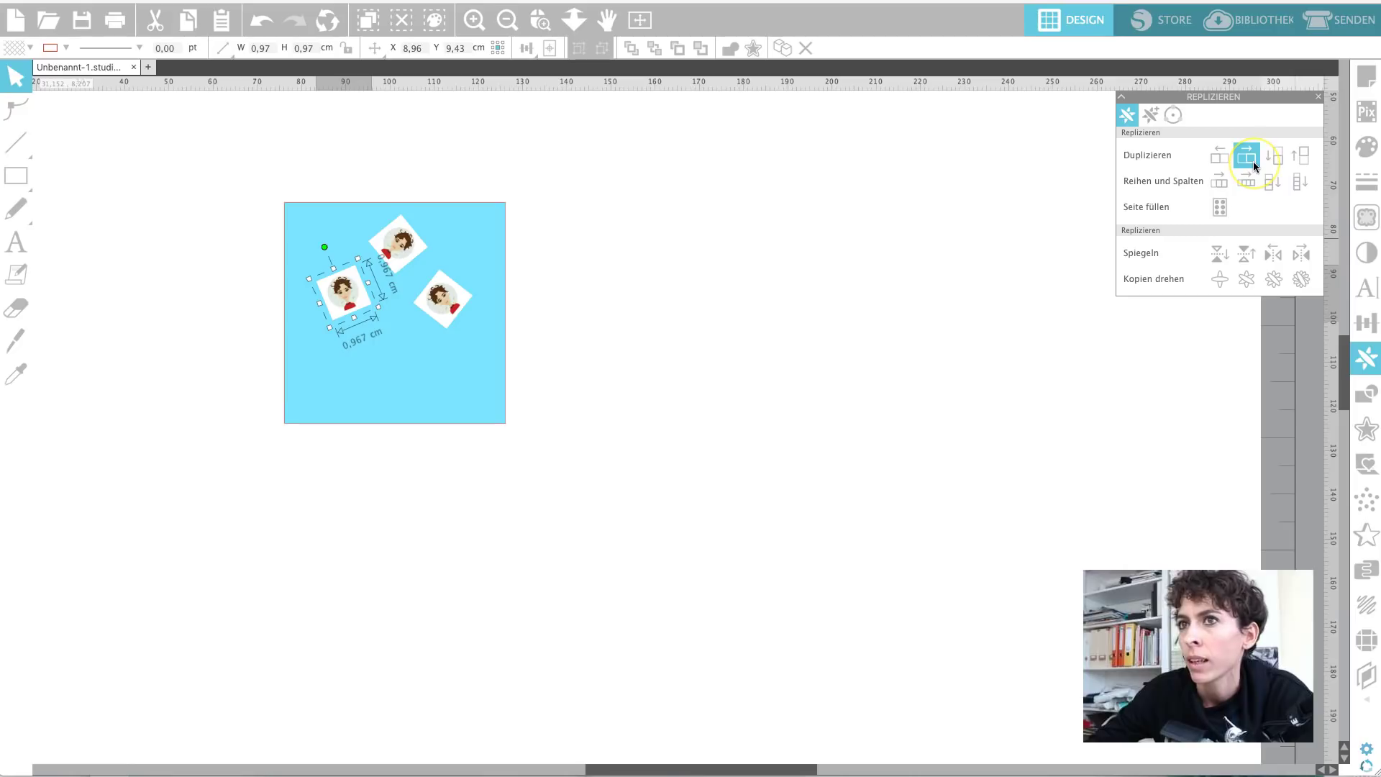
{"action": "left_click", "coordinate": [1253, 161]}
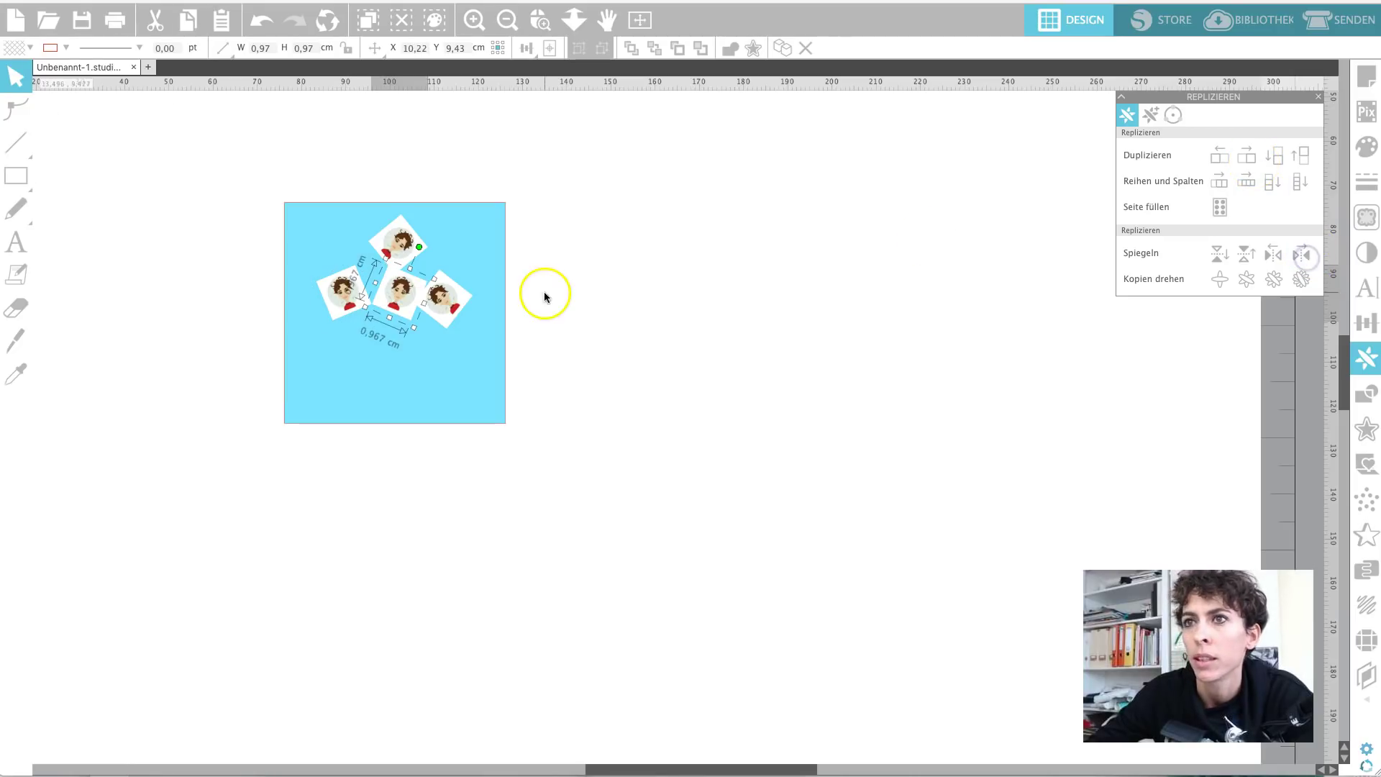
{"action": "left_click_drag", "start_coordinate": [415, 290], "coordinate": [443, 368]}
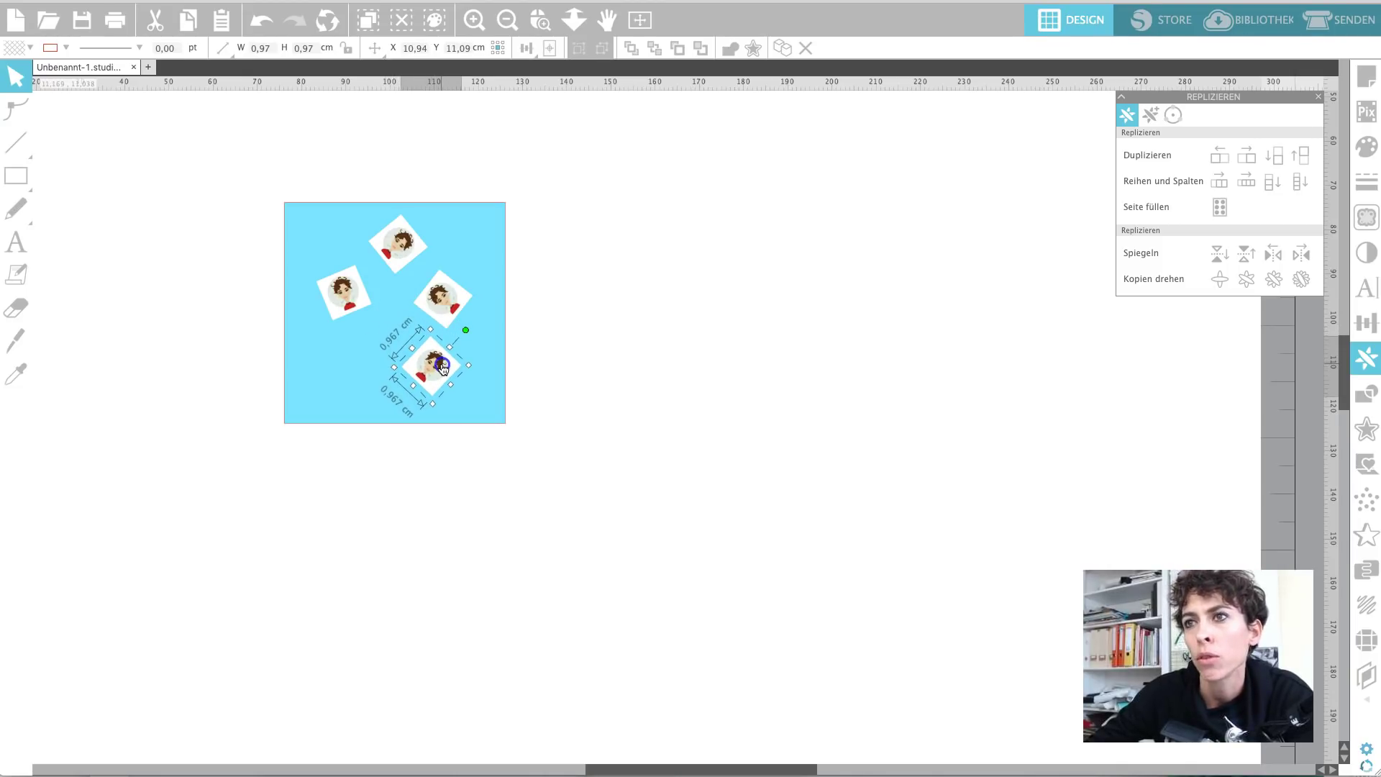
Place a mirrored, rotated copy of the lower-right portrait in the lower-left area, and shift the left and top portraits slightly outward
{"action": "left_click", "coordinate": [1264, 257]}
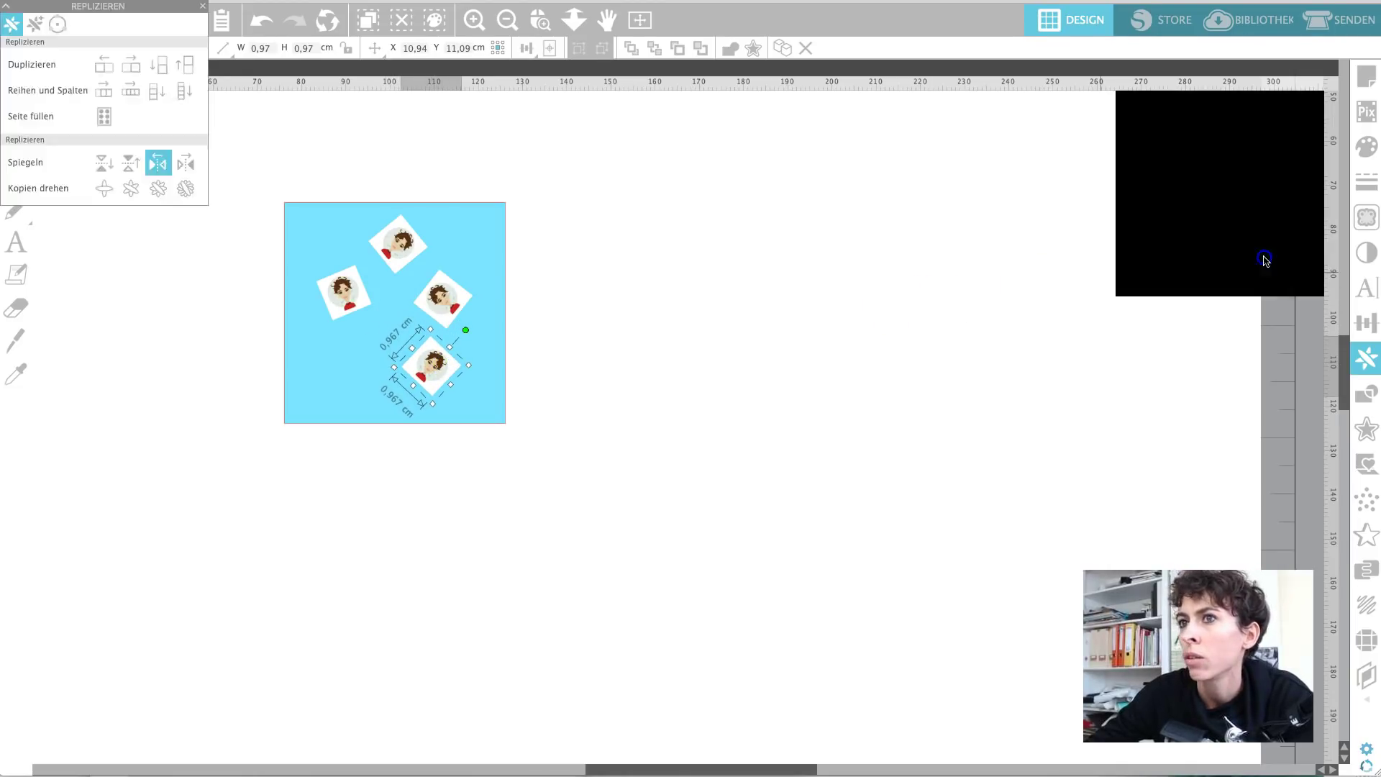
{"action": "left_click_drag", "start_coordinate": [339, 332], "coordinate": [405, 385]}
{"action": "left_click_drag", "start_coordinate": [342, 294], "coordinate": [331, 288]}
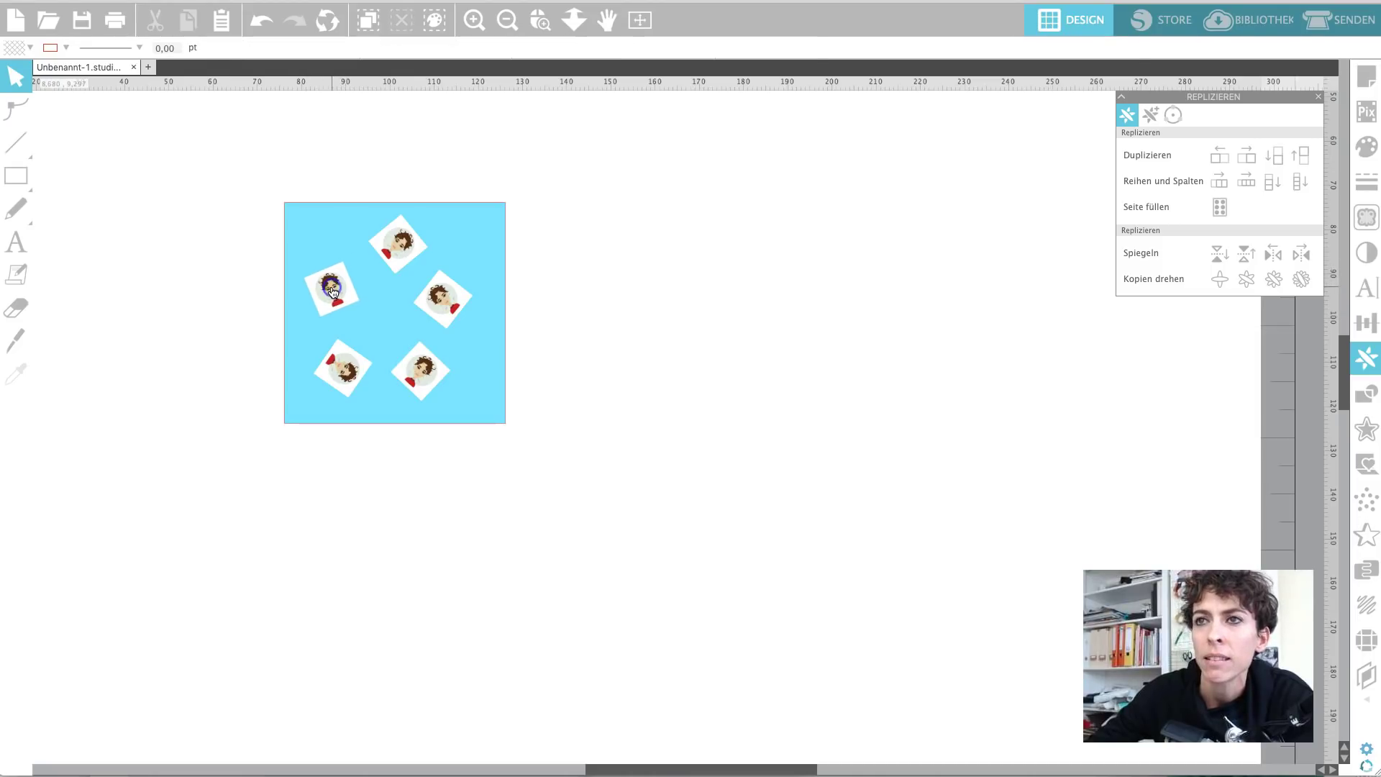
{"action": "left_click_drag", "start_coordinate": [403, 245], "coordinate": [397, 240]}
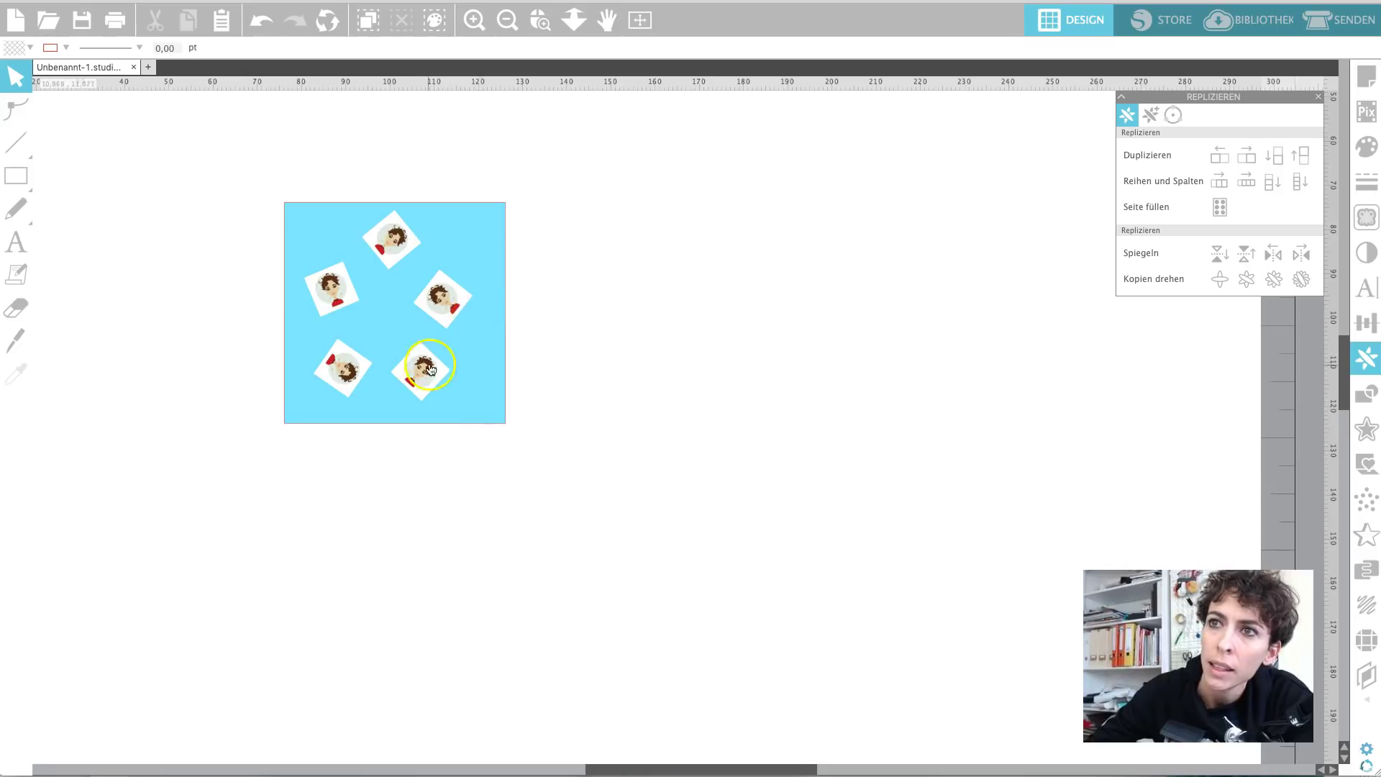
Add a sixth, nearly upright portrait in the centre of the blue square
{"action": "left_click_drag", "start_coordinate": [454, 301], "coordinate": [396, 267]}
{"action": "left_click", "coordinate": [401, 320]}
{"action": "left_click_drag", "start_coordinate": [401, 320], "coordinate": [398, 320]}
{"action": "left_click", "coordinate": [392, 250]}
Nudge the lower-right and centre portraits to even out the spacing between the six images
{"action": "left_click", "coordinate": [487, 377]}
{"action": "left_click", "coordinate": [430, 372]}
{"action": "left_click_drag", "start_coordinate": [430, 371], "coordinate": [442, 373]}
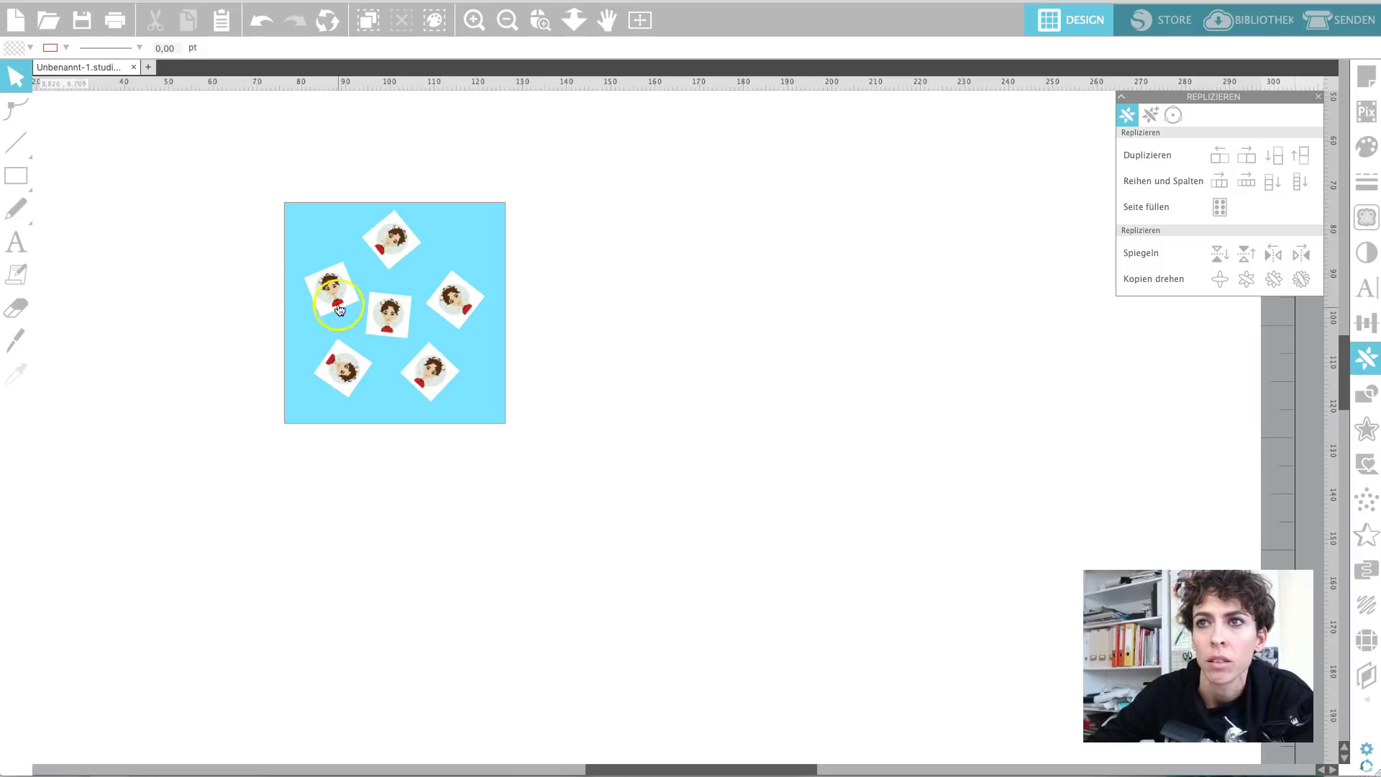
{"action": "left_click_drag", "start_coordinate": [386, 310], "coordinate": [394, 308]}
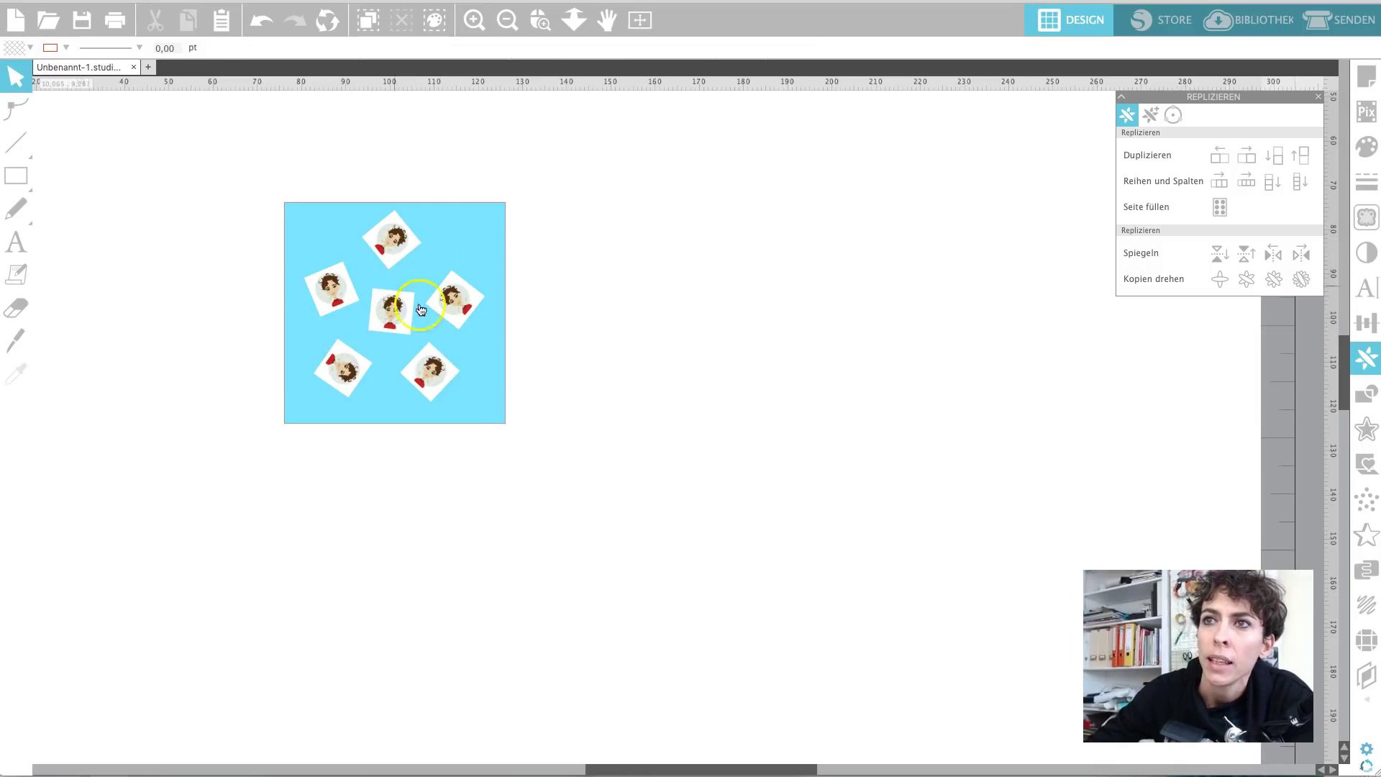
{"action": "left_click", "coordinate": [346, 357]}
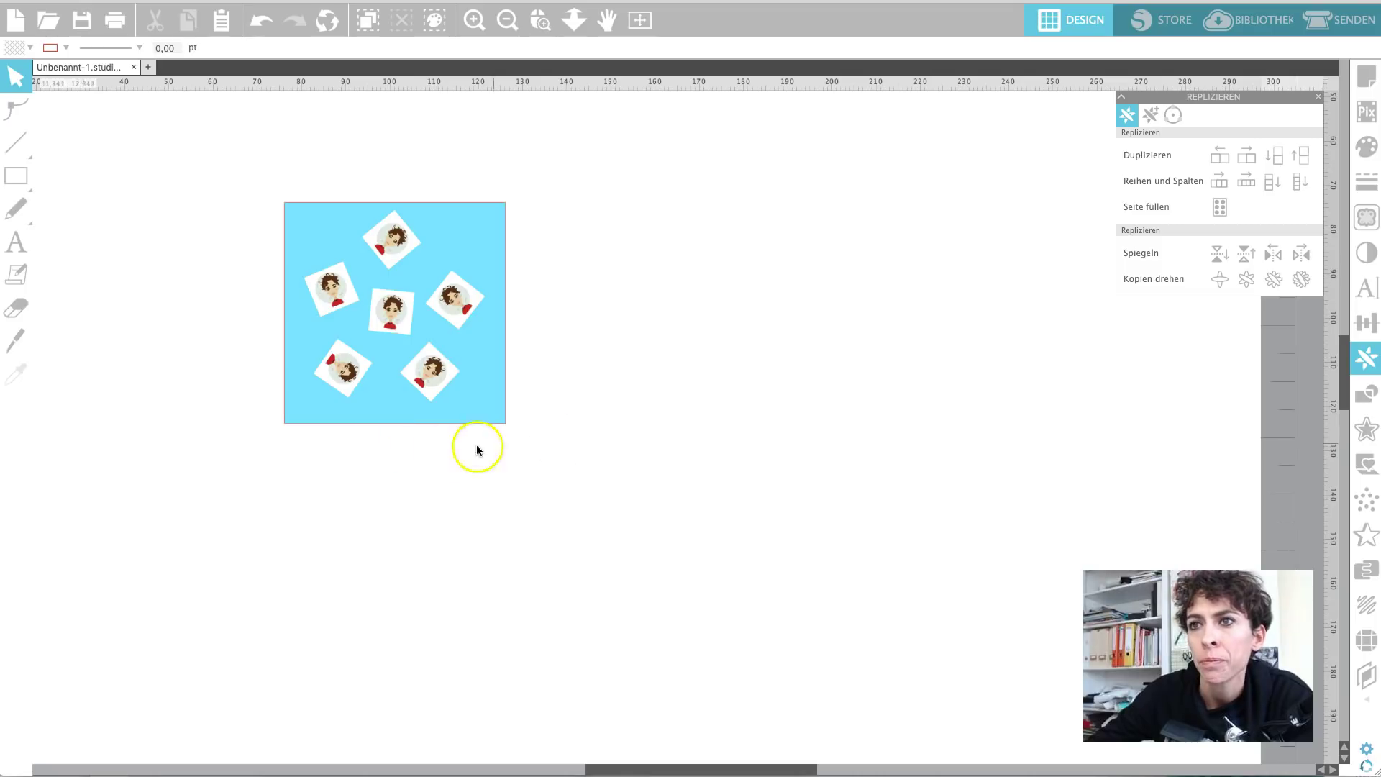
Group the blue square and its six portraits into one object
{"action": "left_click_drag", "start_coordinate": [562, 441], "coordinate": [246, 182]}
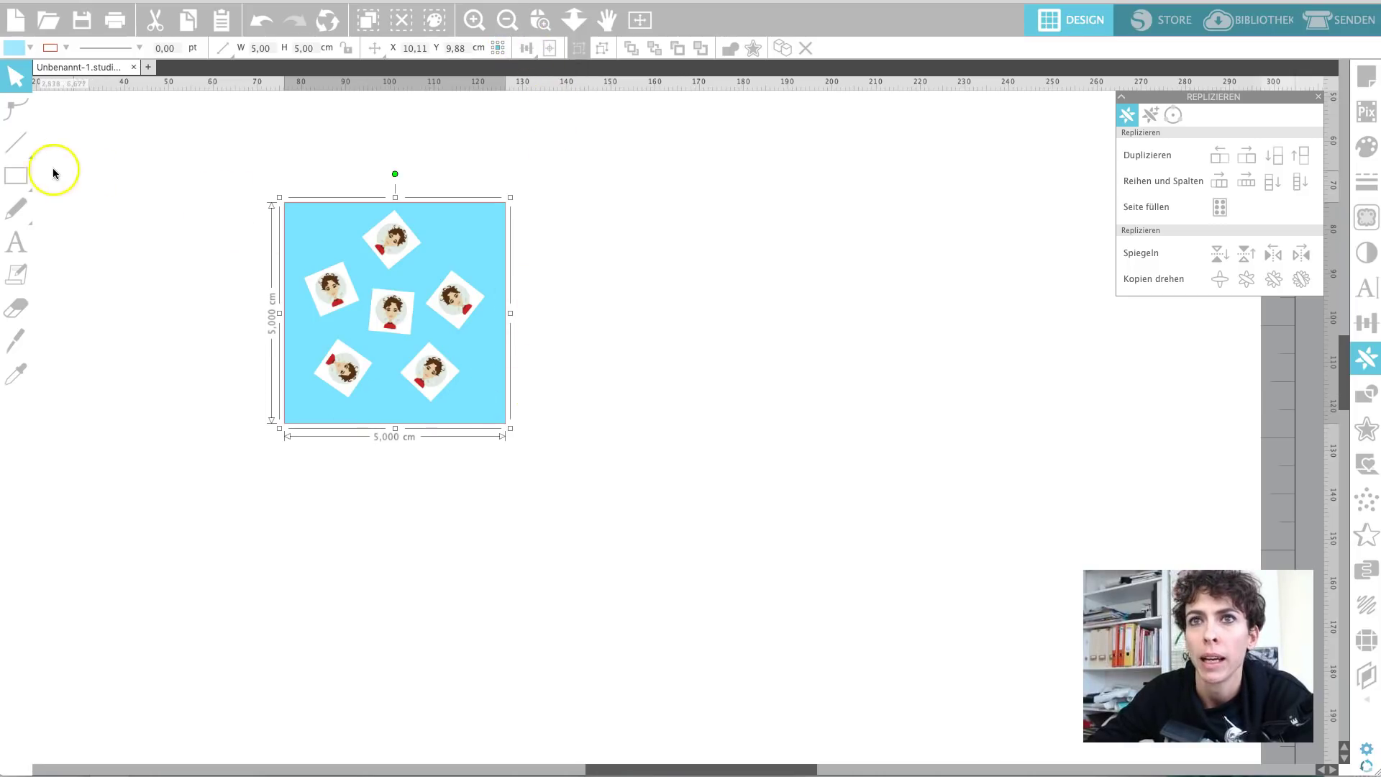
{"action": "left_click", "coordinate": [24, 173]}
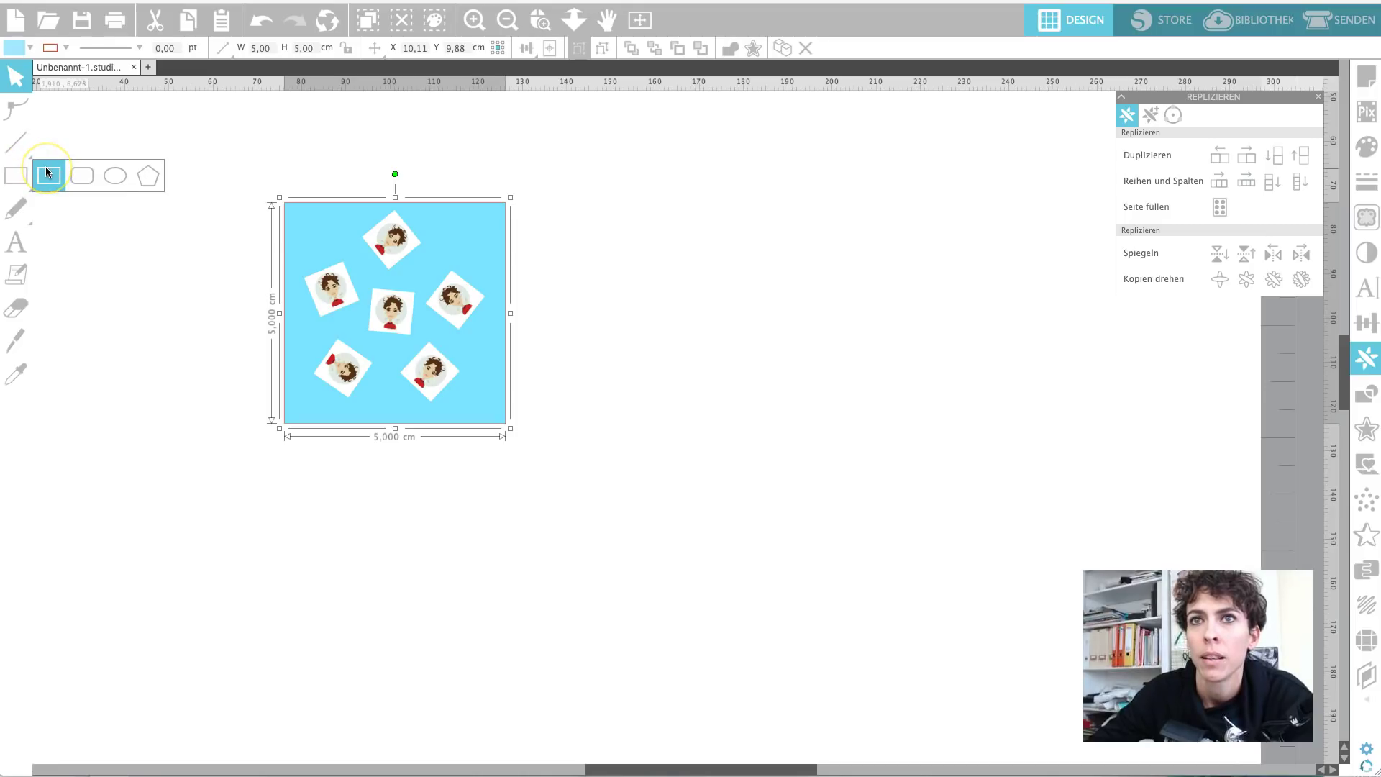
{"action": "left_click", "coordinate": [592, 295]}
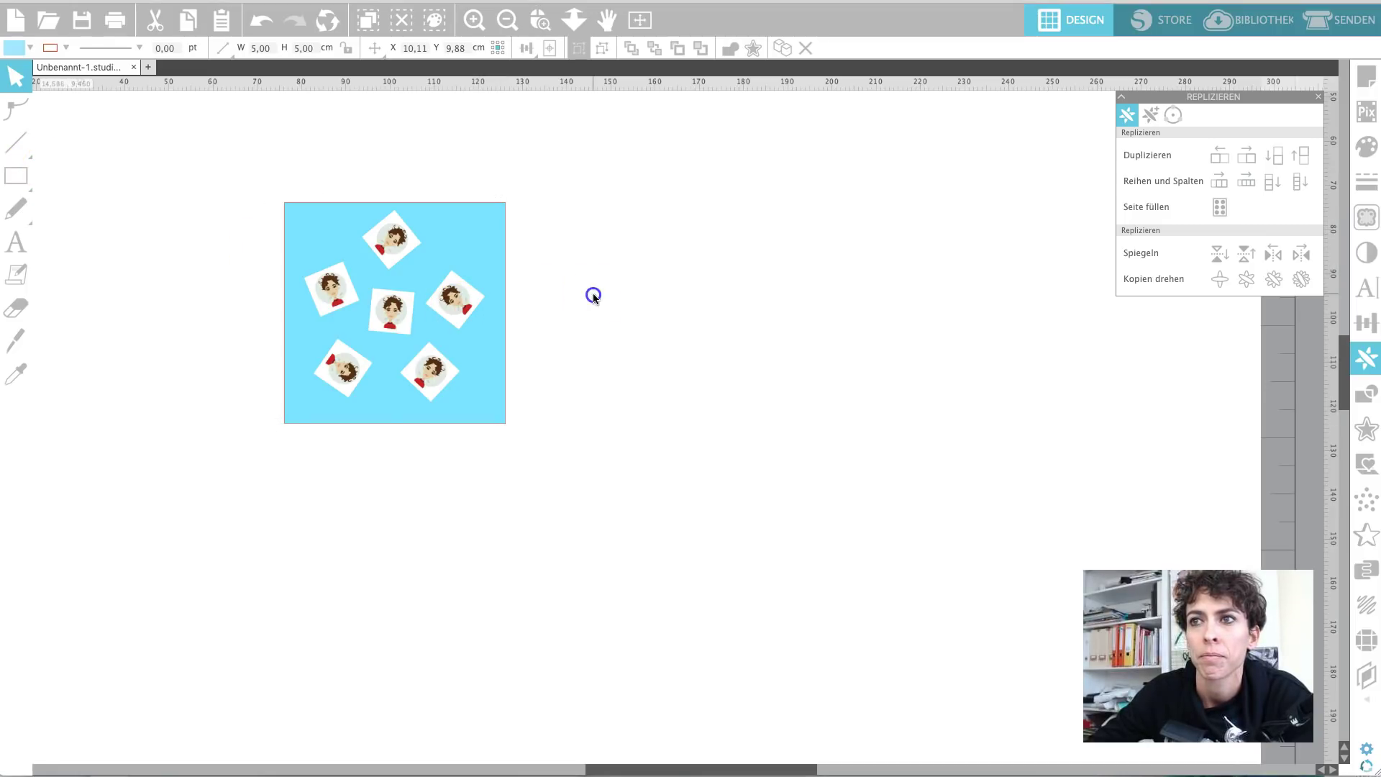
Duplicate the grouped tile to the right, below and to the left to build a two-by-two grid
{"action": "left_click", "coordinate": [402, 288]}
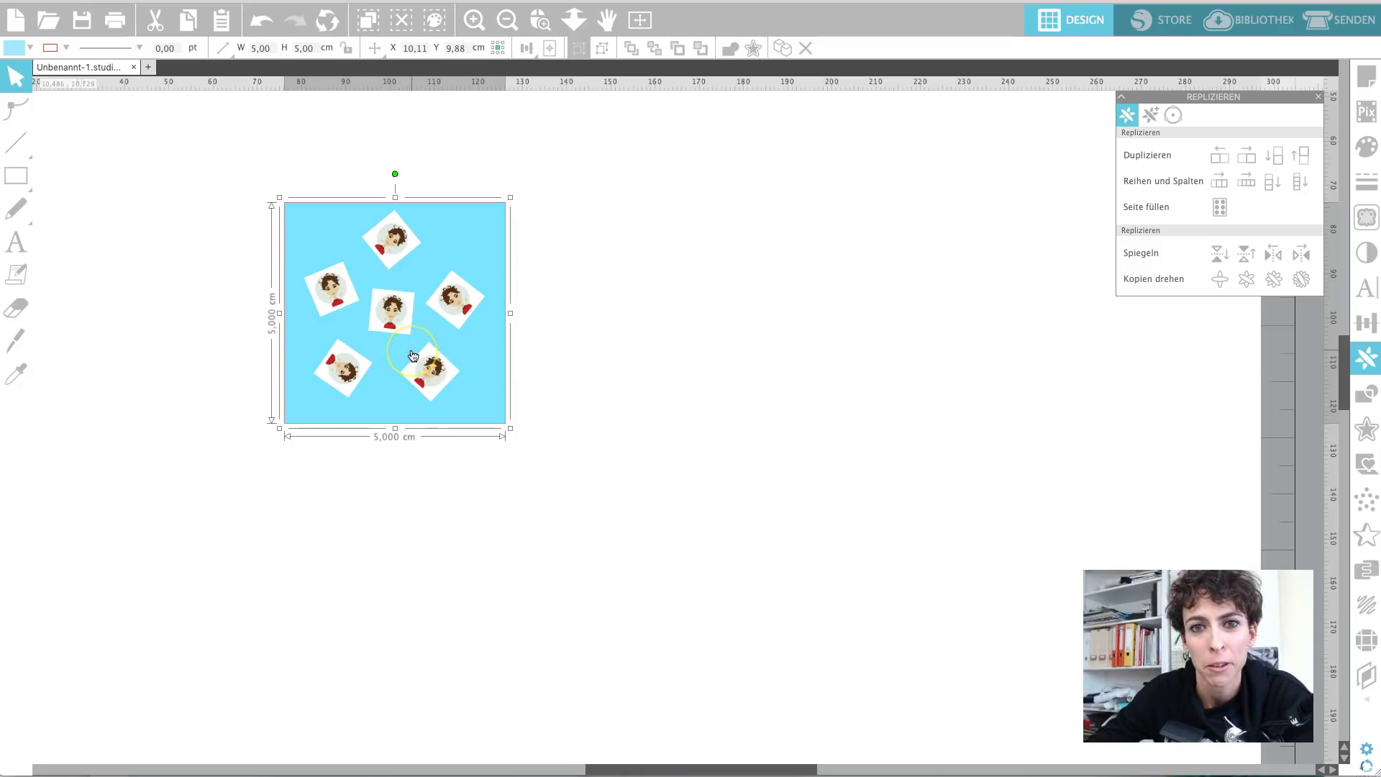
{"action": "left_click", "coordinate": [1256, 161]}
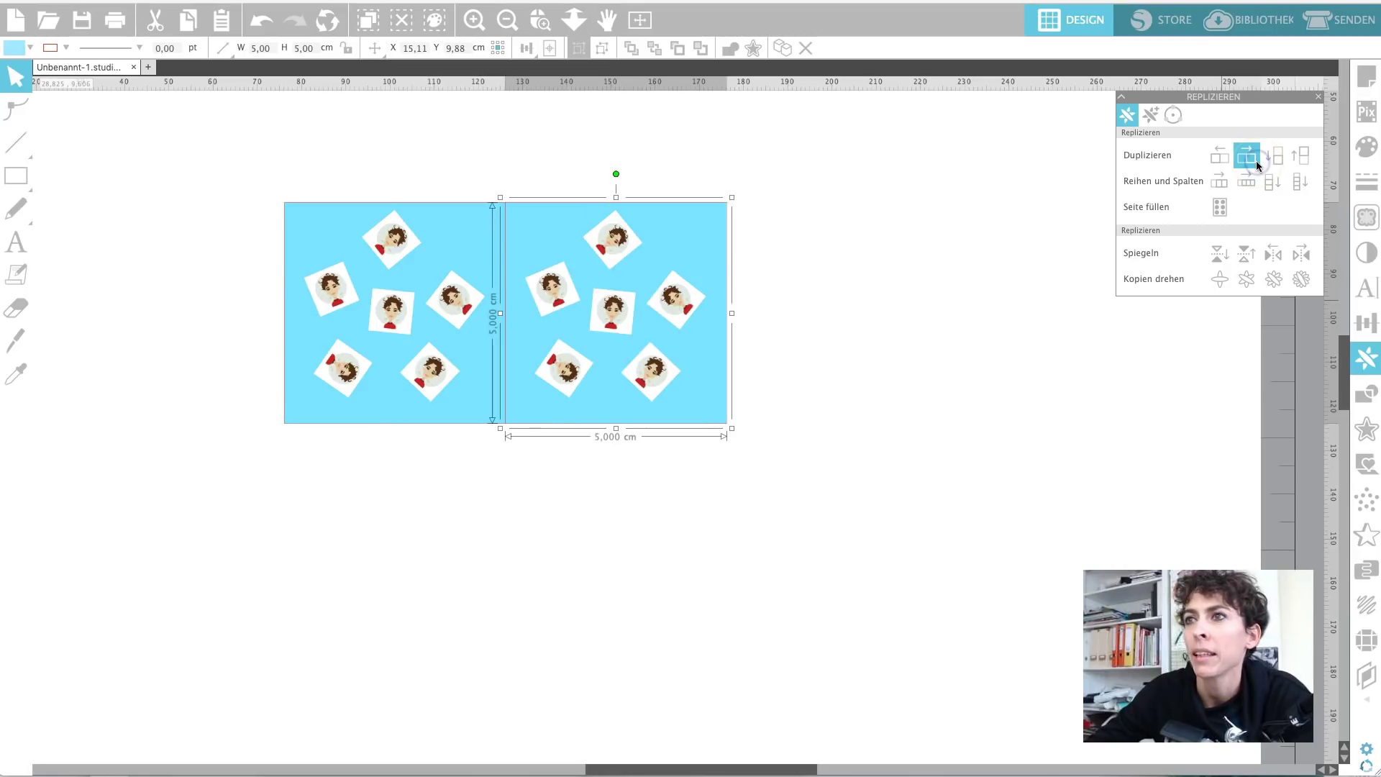
{"action": "left_click", "coordinate": [1277, 156]}
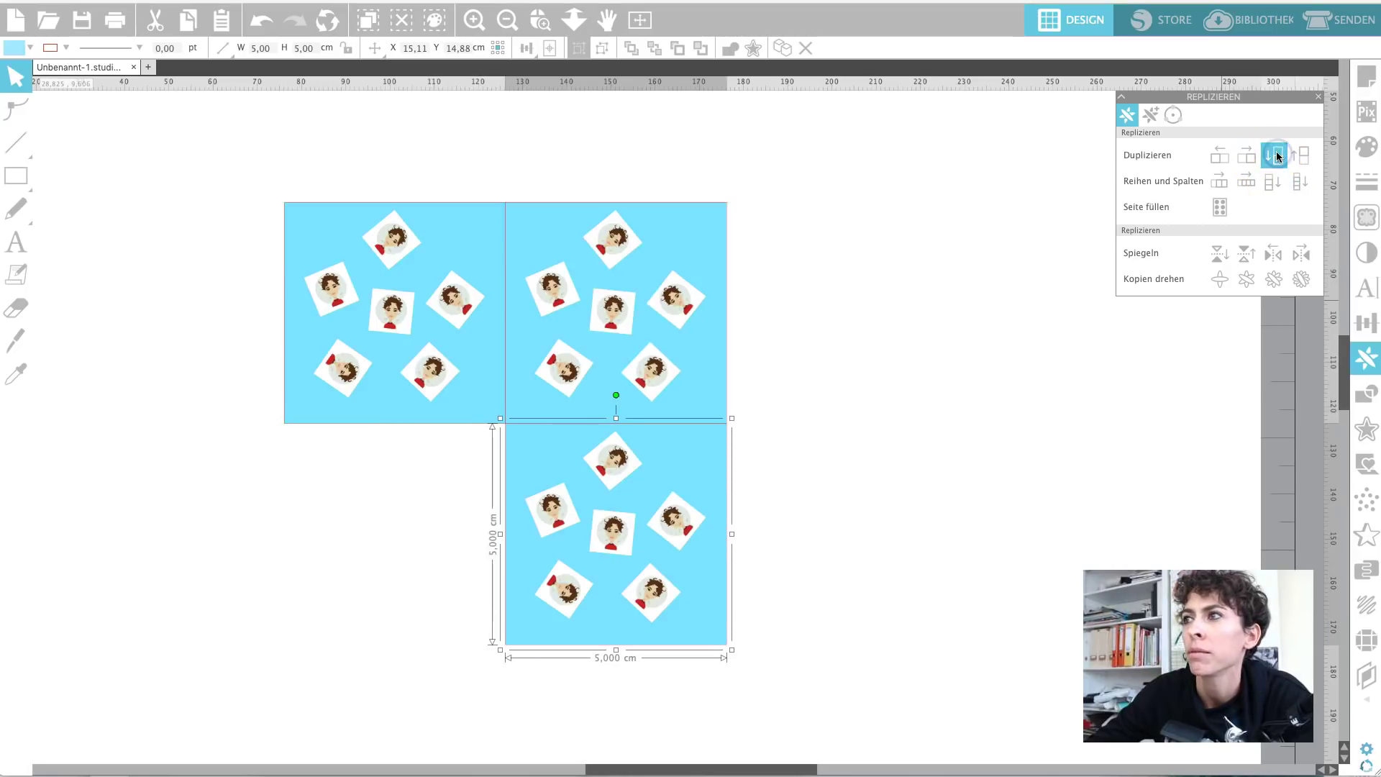
{"action": "left_click", "coordinate": [1221, 156]}
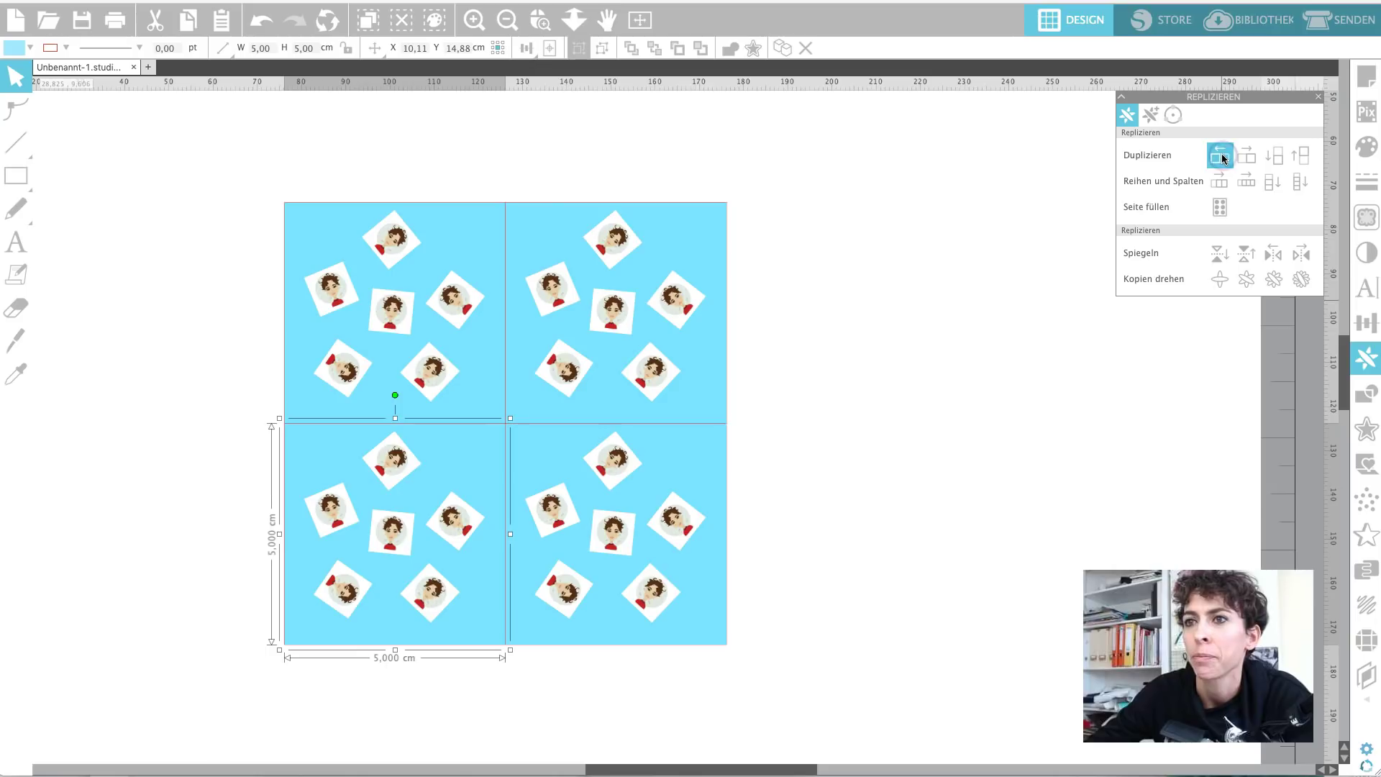
Select all four tiles of the grid and group them into one object
{"action": "left_click", "coordinate": [882, 392]}
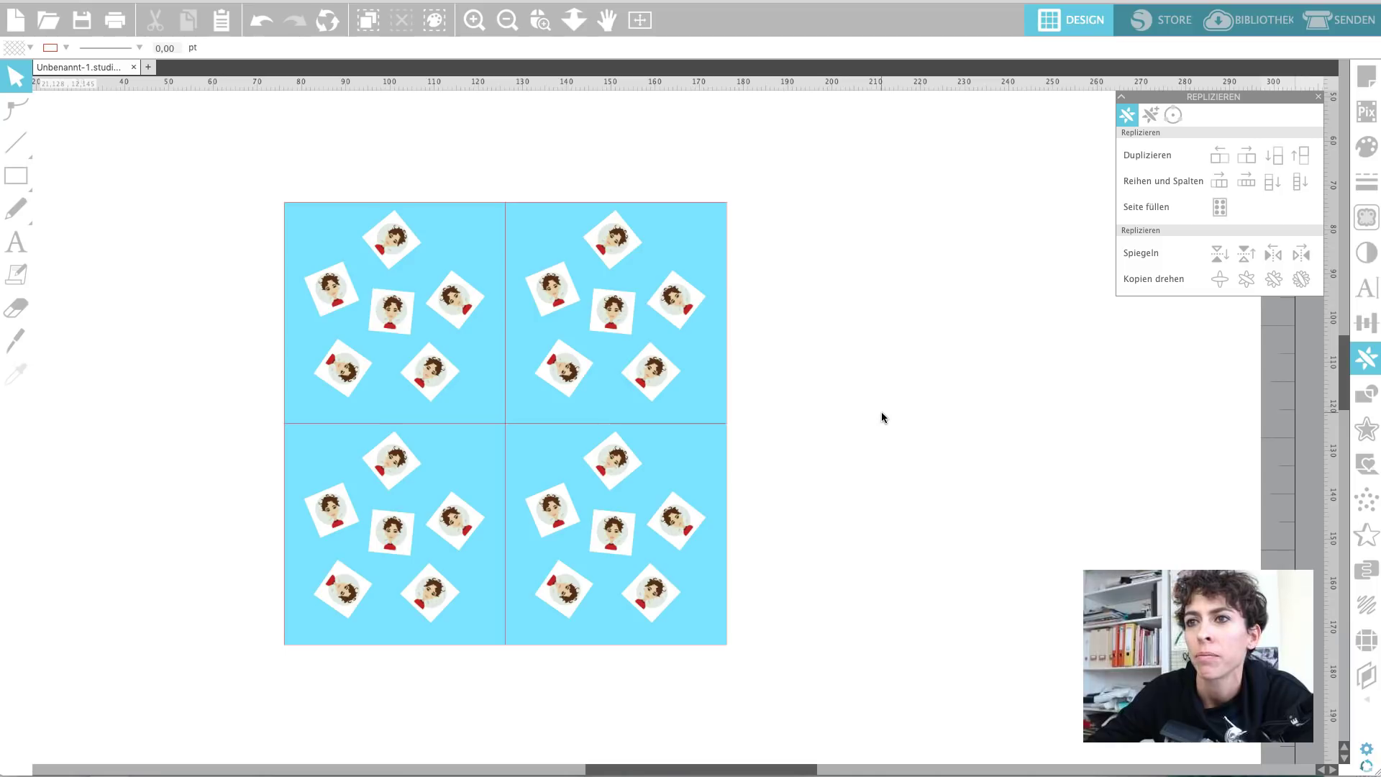
{"action": "left_click_drag", "start_coordinate": [916, 523], "coordinate": [336, 304]}
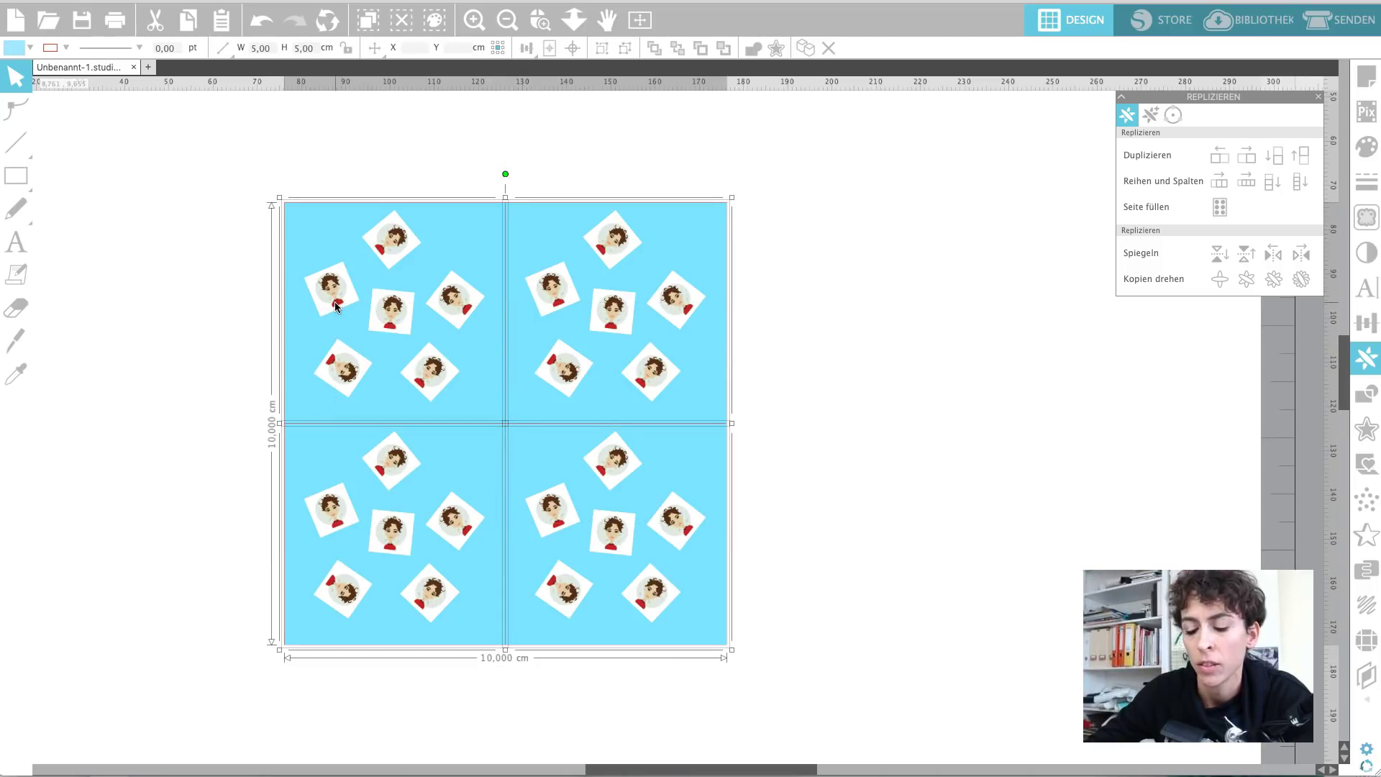
{"action": "key", "text": "ctrl+g"}
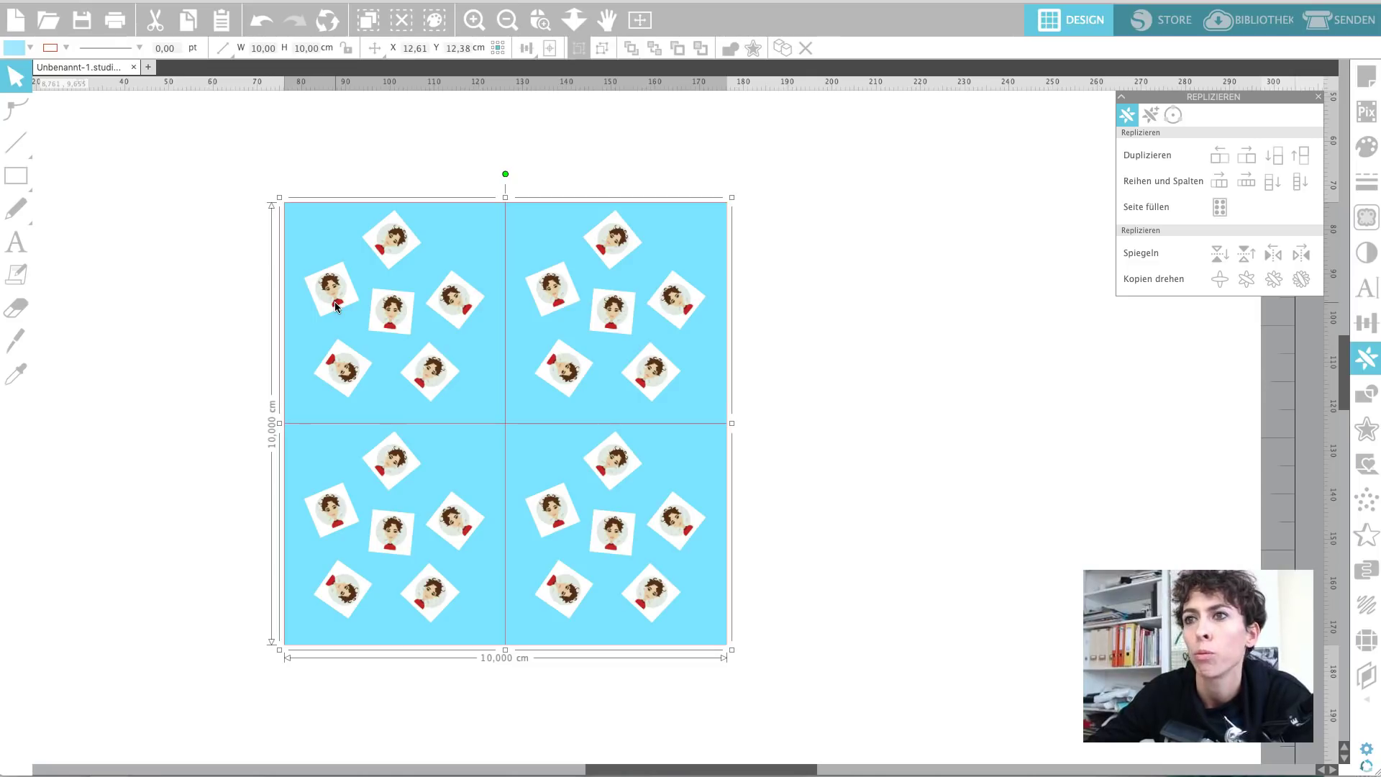
Draw a rectangle beside the tile grid and set its width and height to 5 cm each
{"action": "left_click", "coordinate": [15, 175]}
{"action": "left_click_drag", "start_coordinate": [815, 276], "coordinate": [974, 424]}
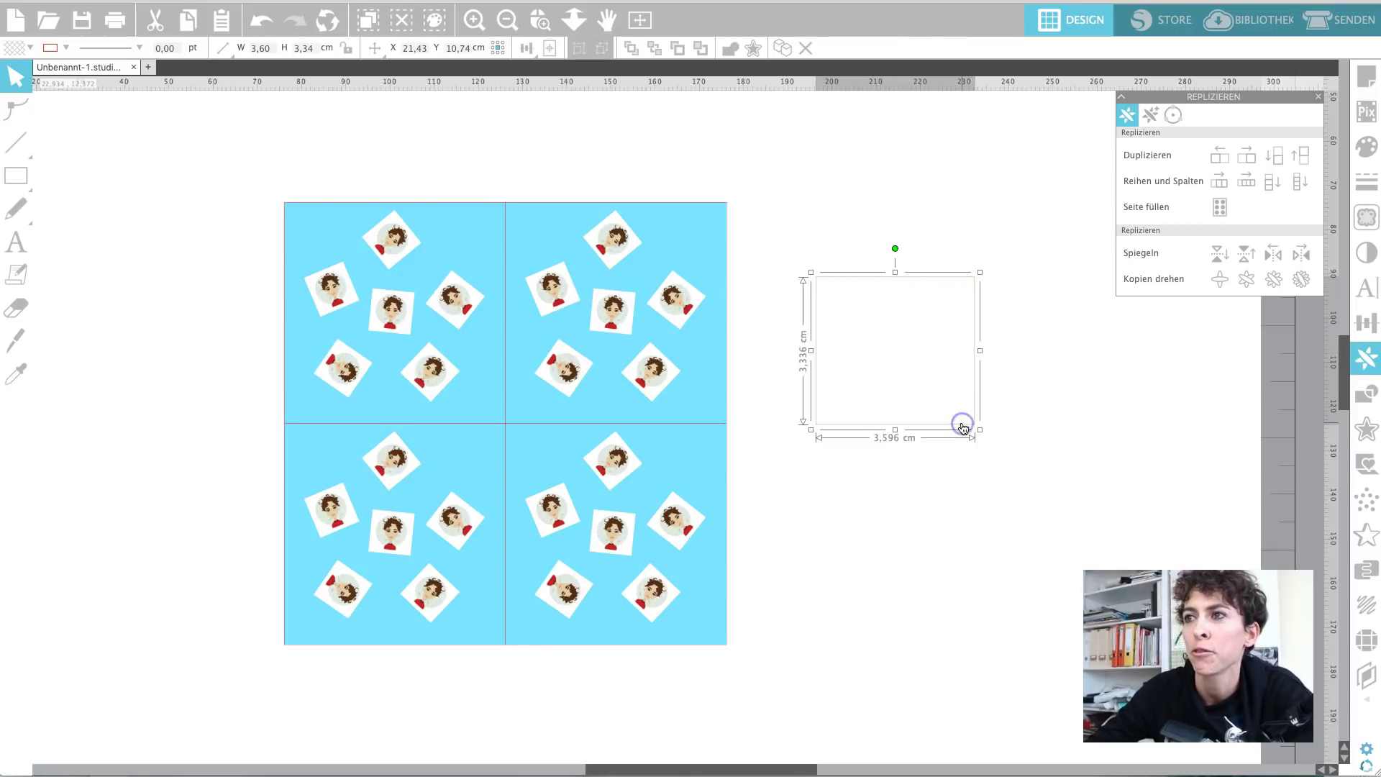
{"action": "left_click", "coordinate": [274, 54]}
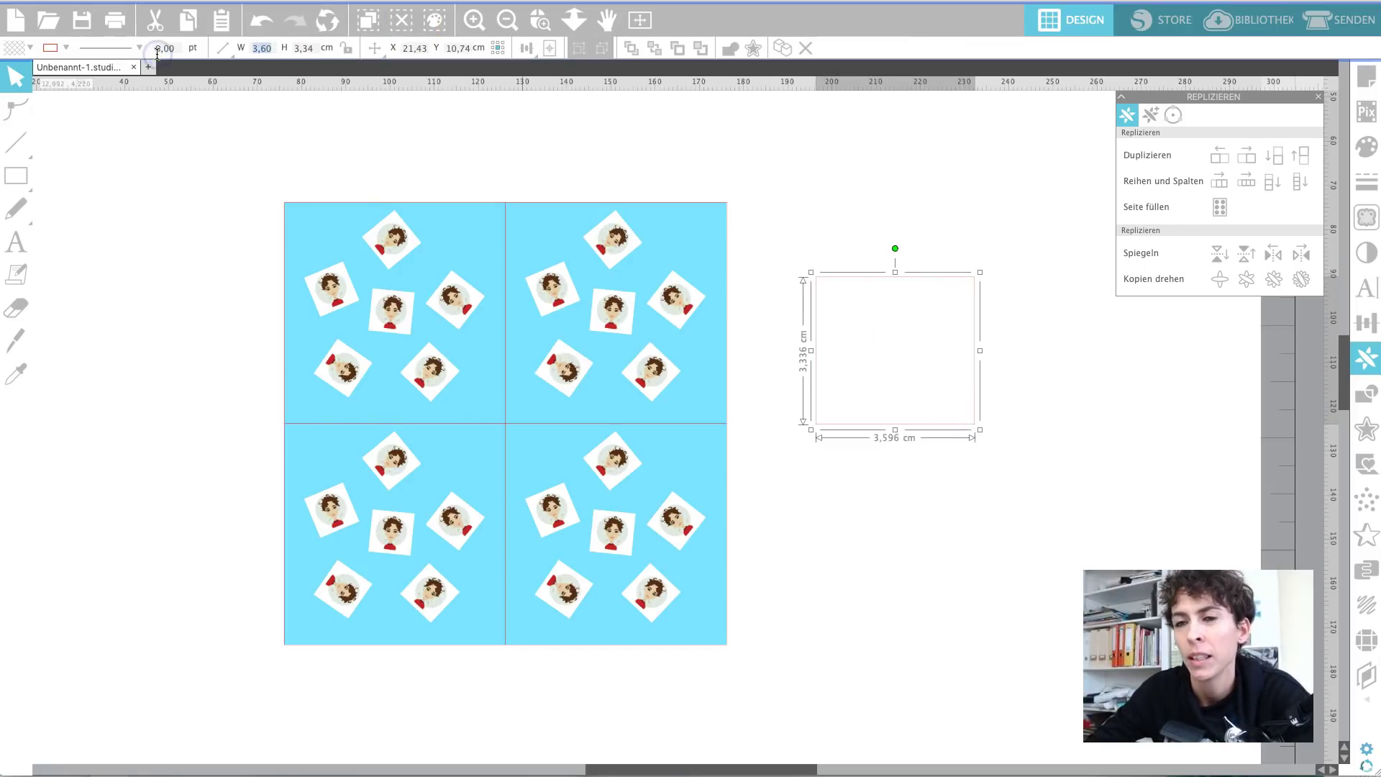
{"action": "type", "text": "5"}
{"action": "key", "text": "Tab"}
{"action": "type", "text": "5"}
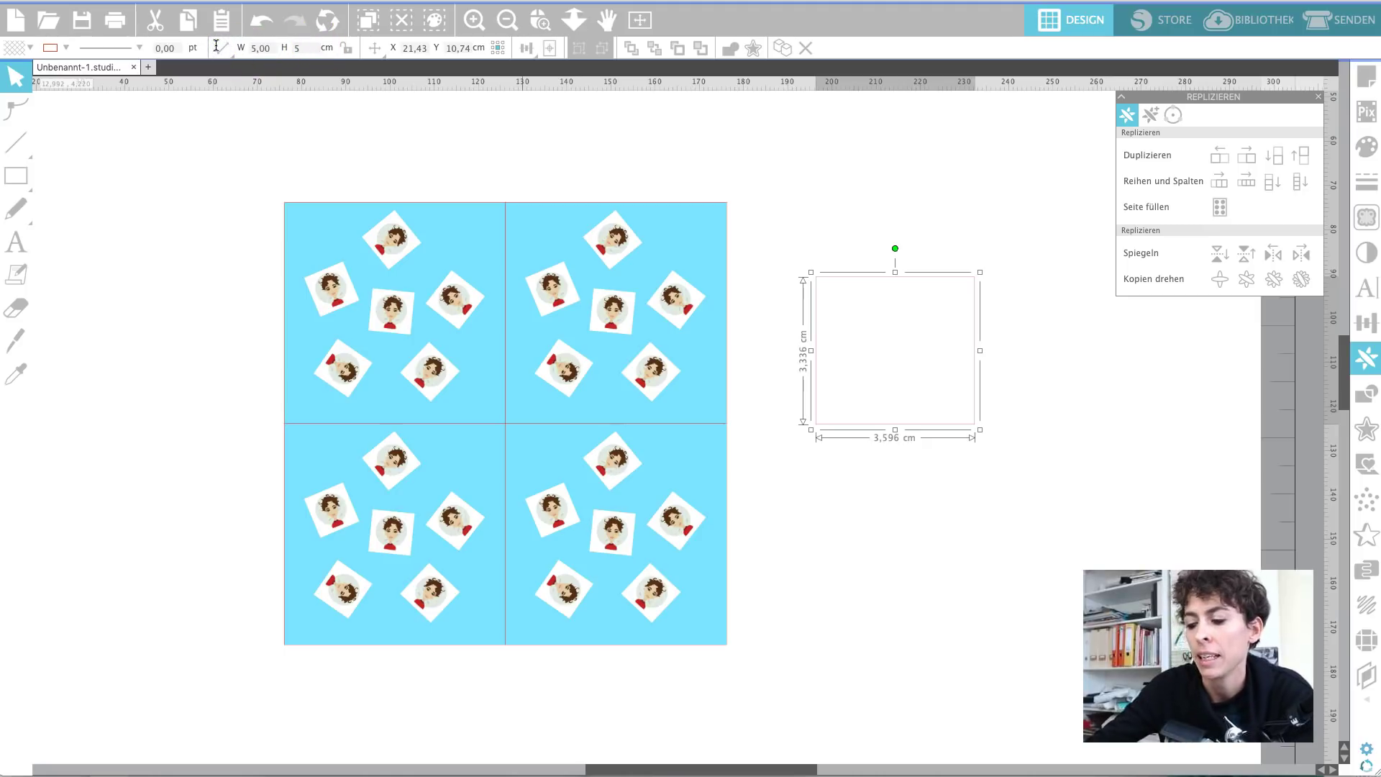
{"action": "key", "text": "Return"}
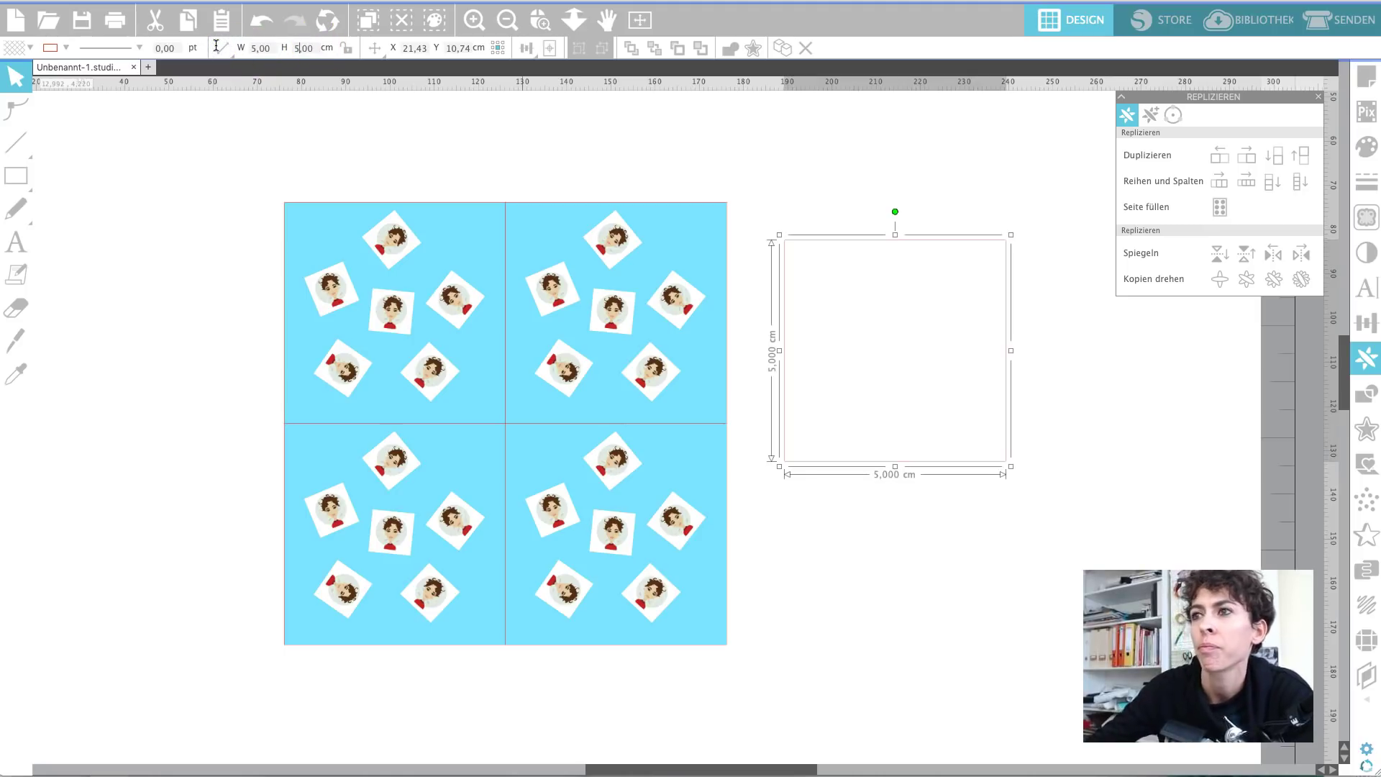
Fill the new 5 cm square with bright pink
{"action": "left_click", "coordinate": [1376, 145]}
{"action": "left_click", "coordinate": [1299, 181]}
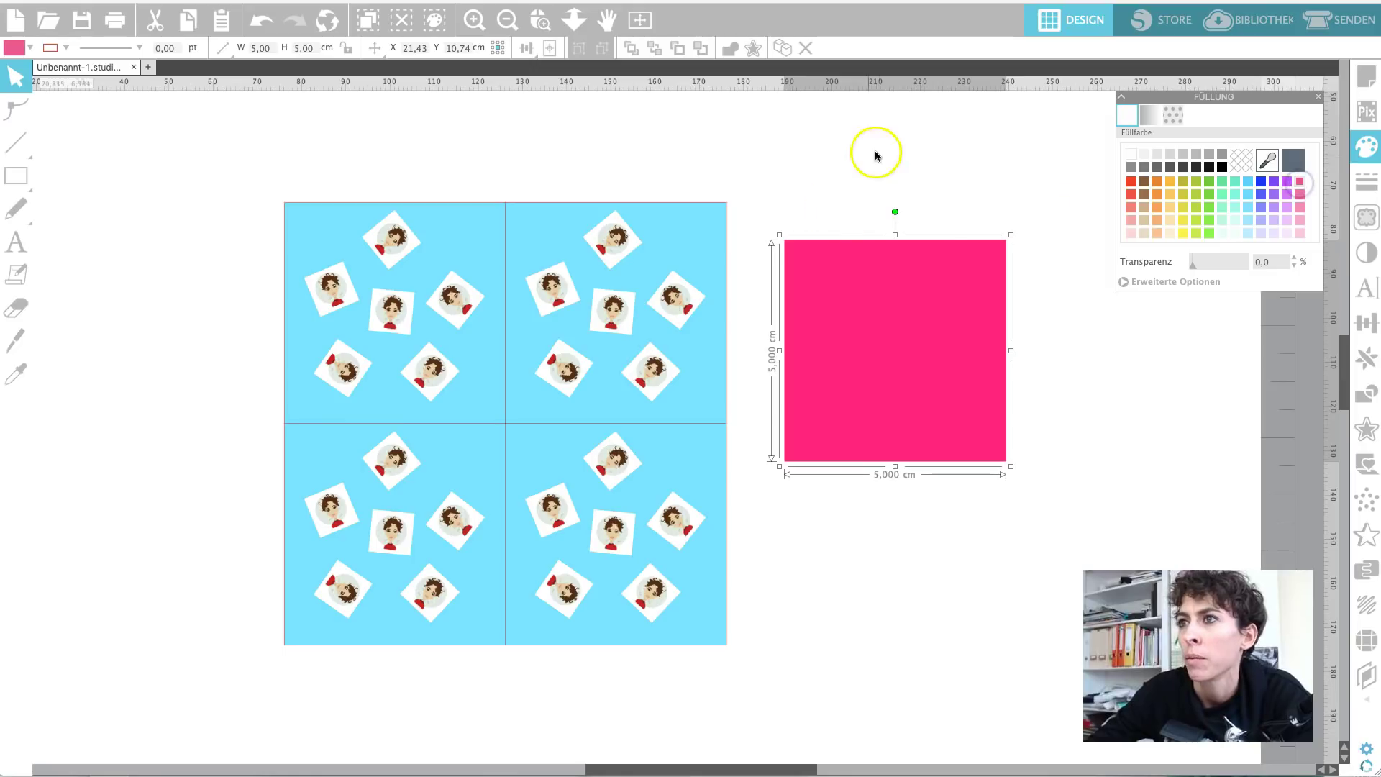
{"action": "scroll", "coordinate": [831, 191], "scroll_direction": "right", "scroll_amount": 5}
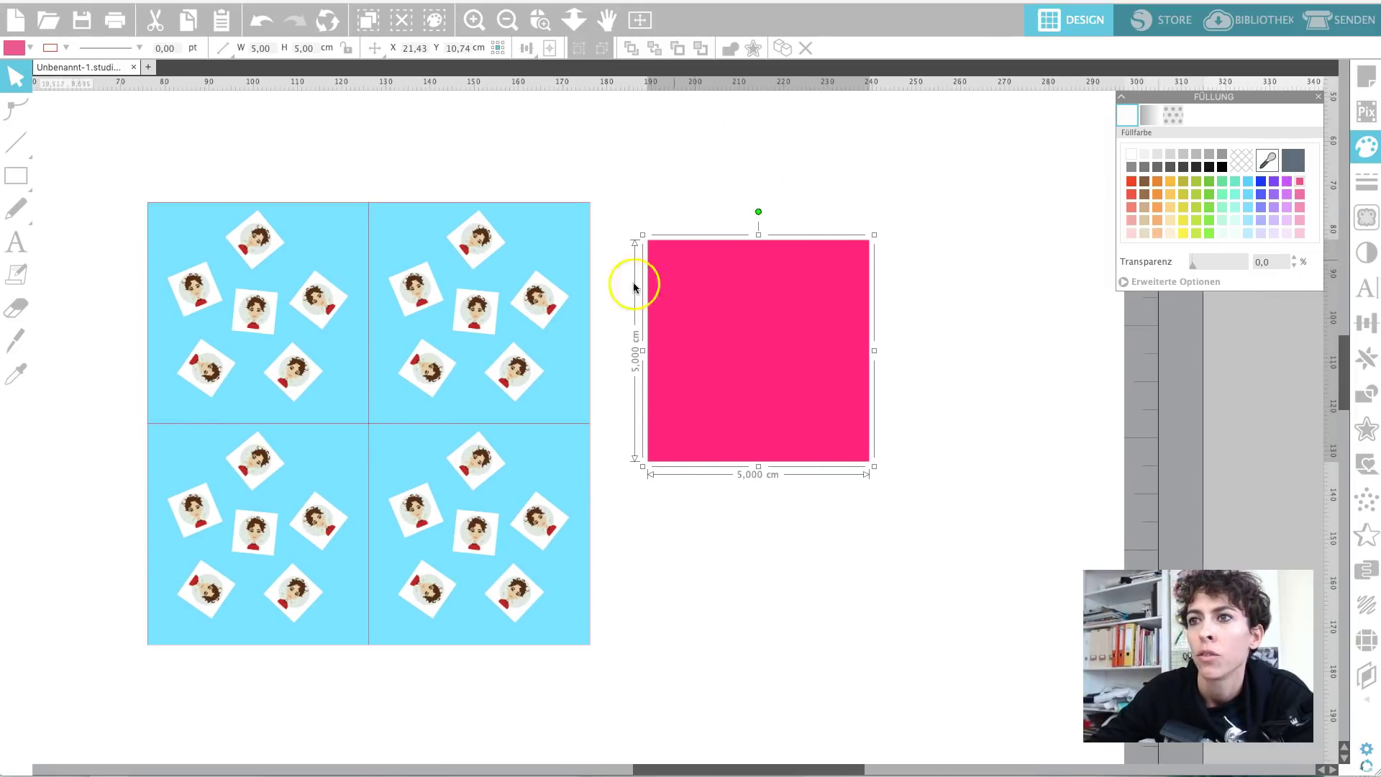
Set the line colour of the grouped blue tile grid to transparent so its seams have no outlines
{"action": "left_click", "coordinate": [711, 638]}
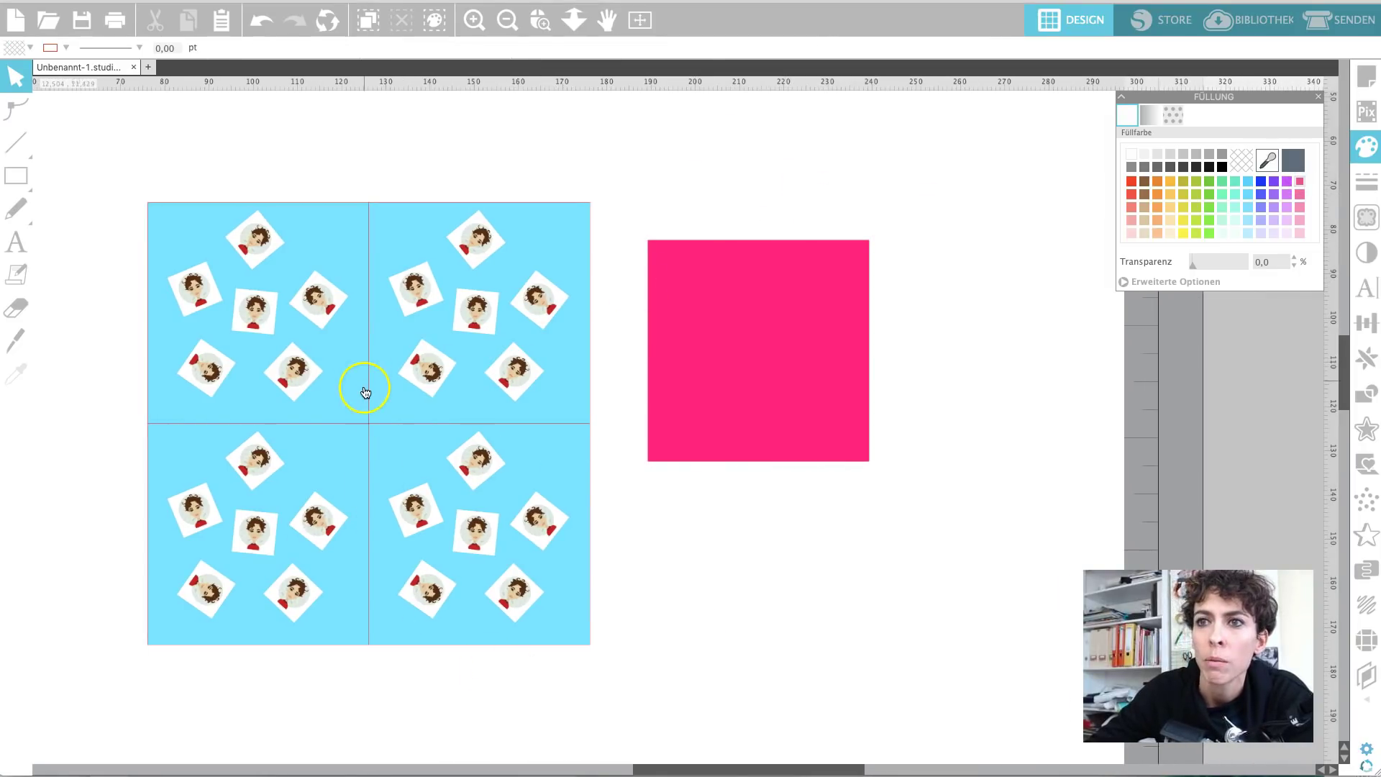
{"action": "left_click", "coordinate": [349, 423]}
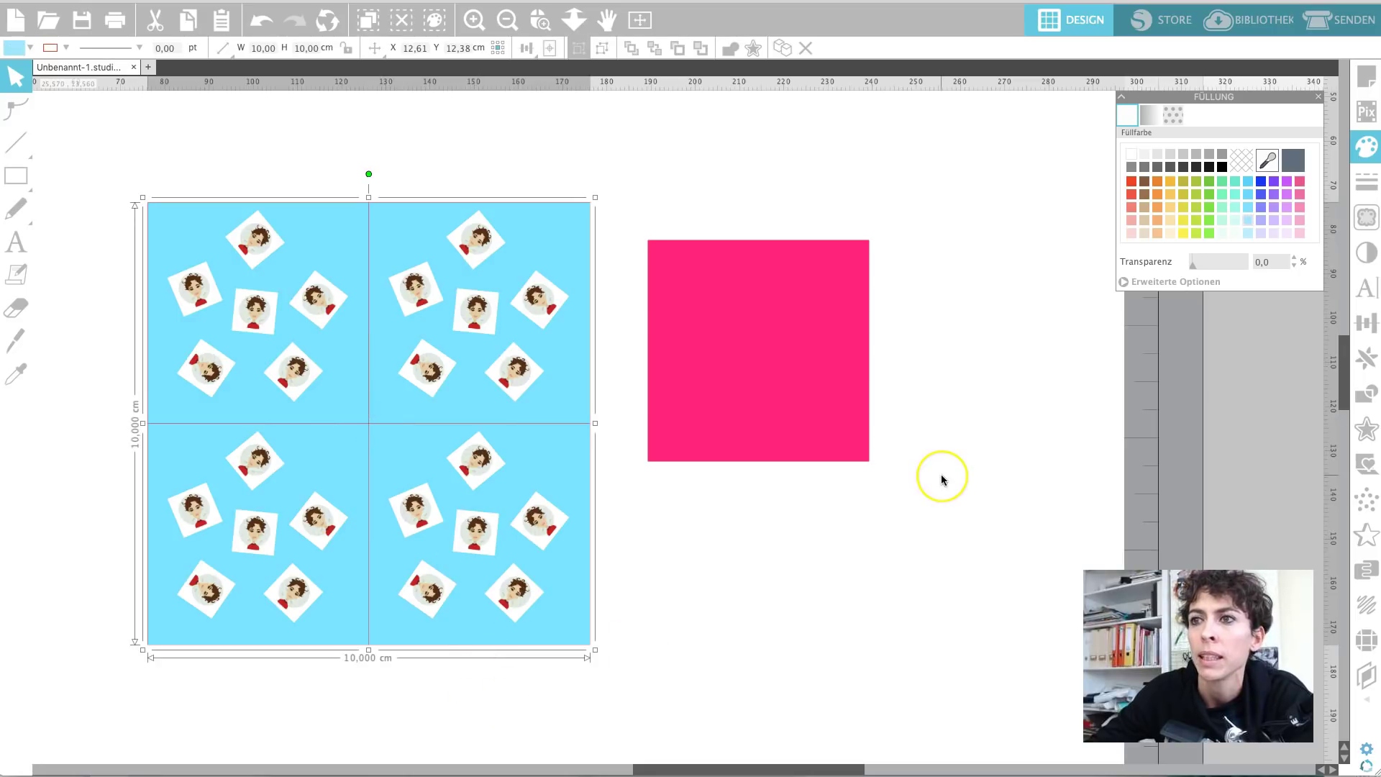
{"action": "left_click", "coordinate": [1366, 183]}
{"action": "left_click", "coordinate": [1191, 136]}
{"action": "left_click", "coordinate": [1246, 157]}
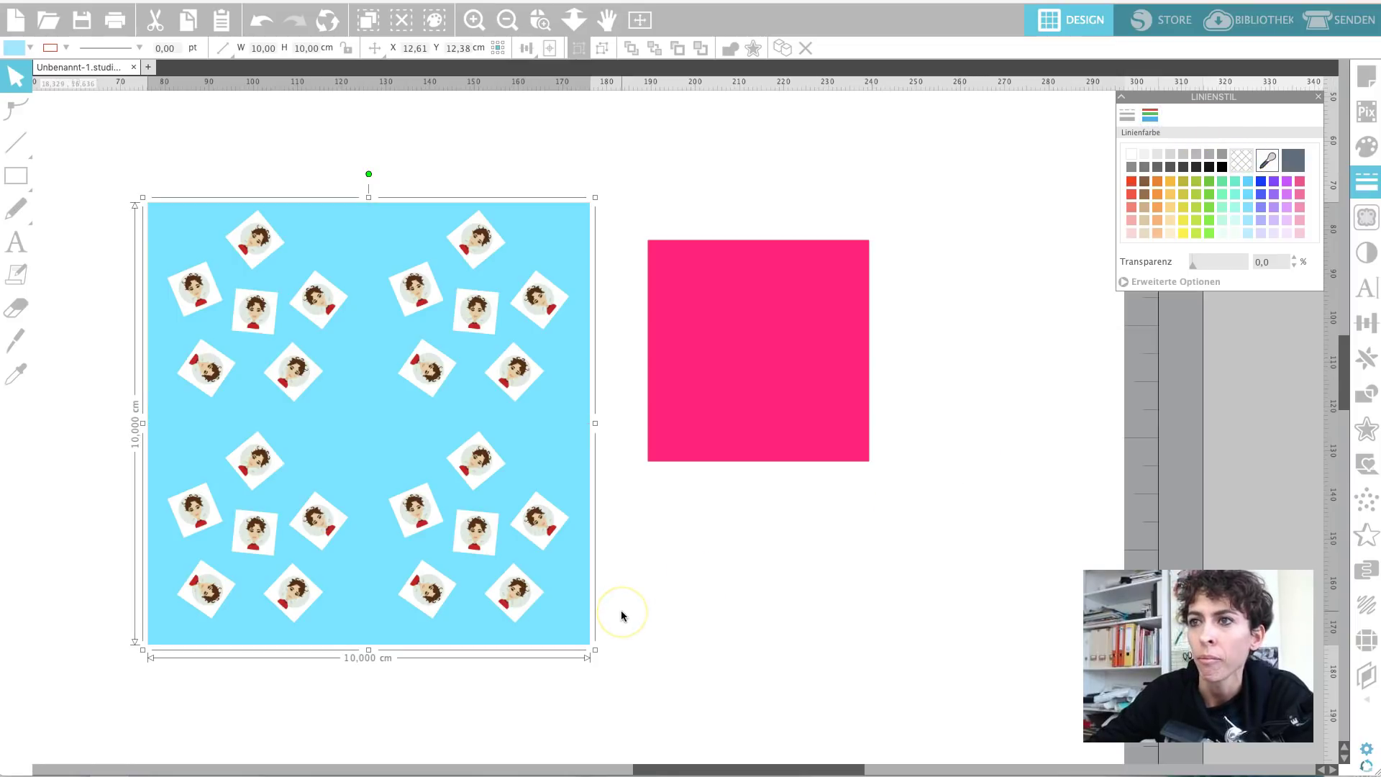
{"action": "left_click", "coordinate": [758, 590]}
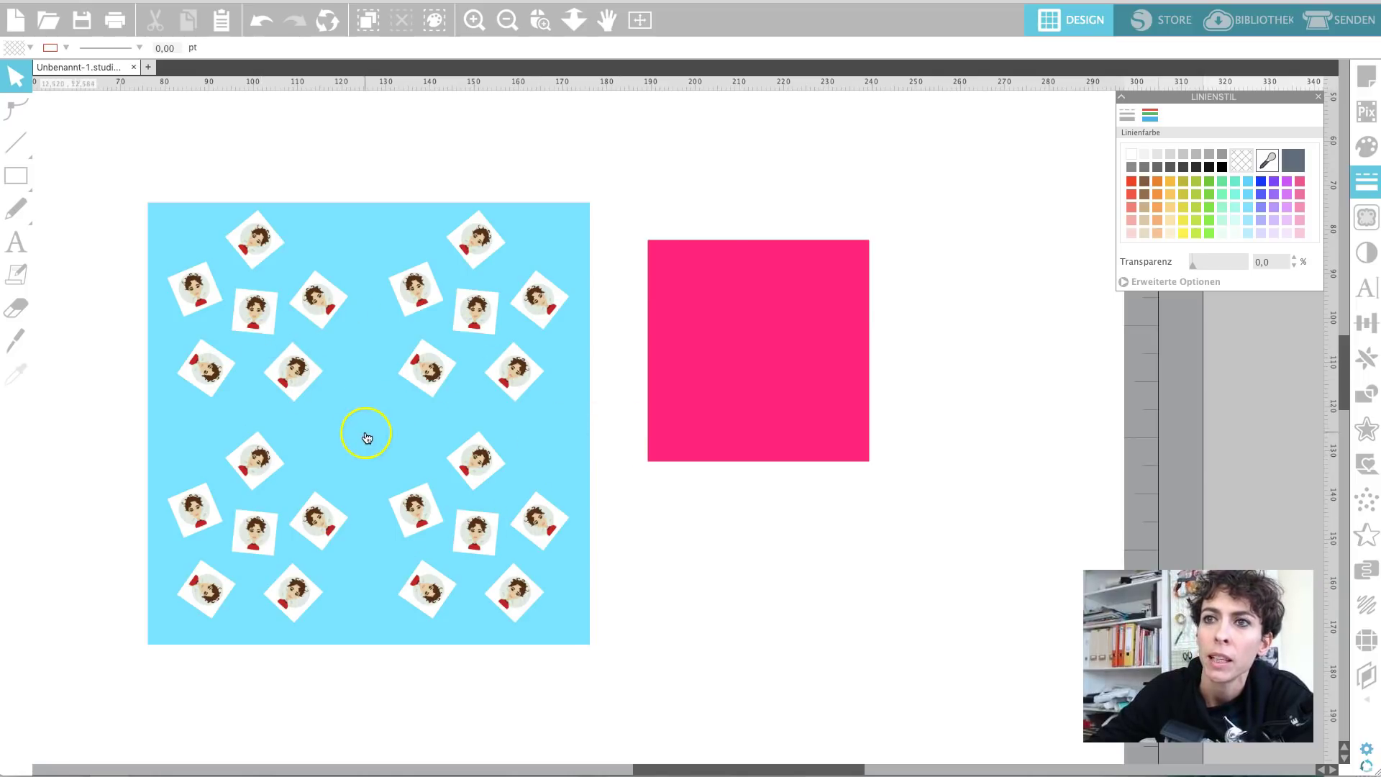
Select the pink square together with the blue tile grid and centre them on each other
{"action": "left_click", "coordinate": [713, 340]}
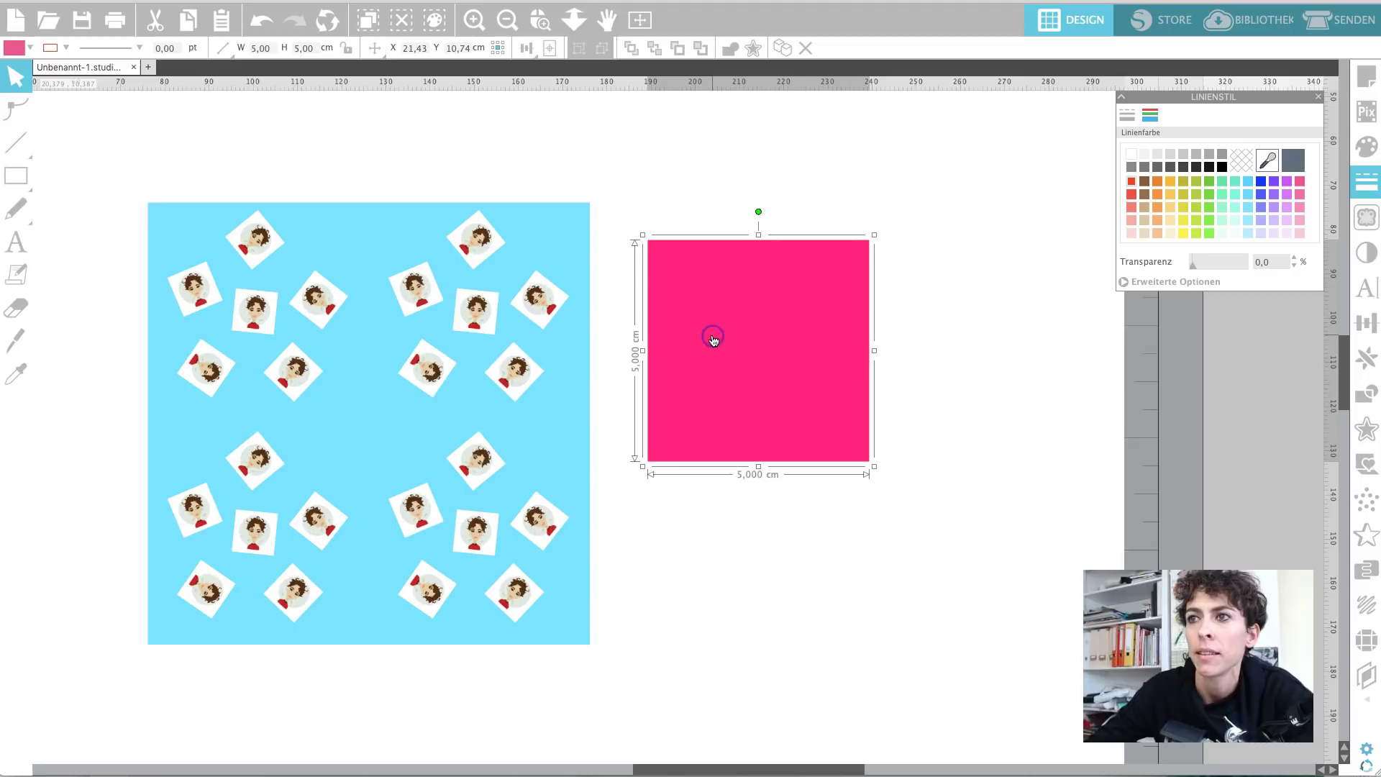
{"action": "left_click", "coordinate": [530, 354], "text": "shift"}
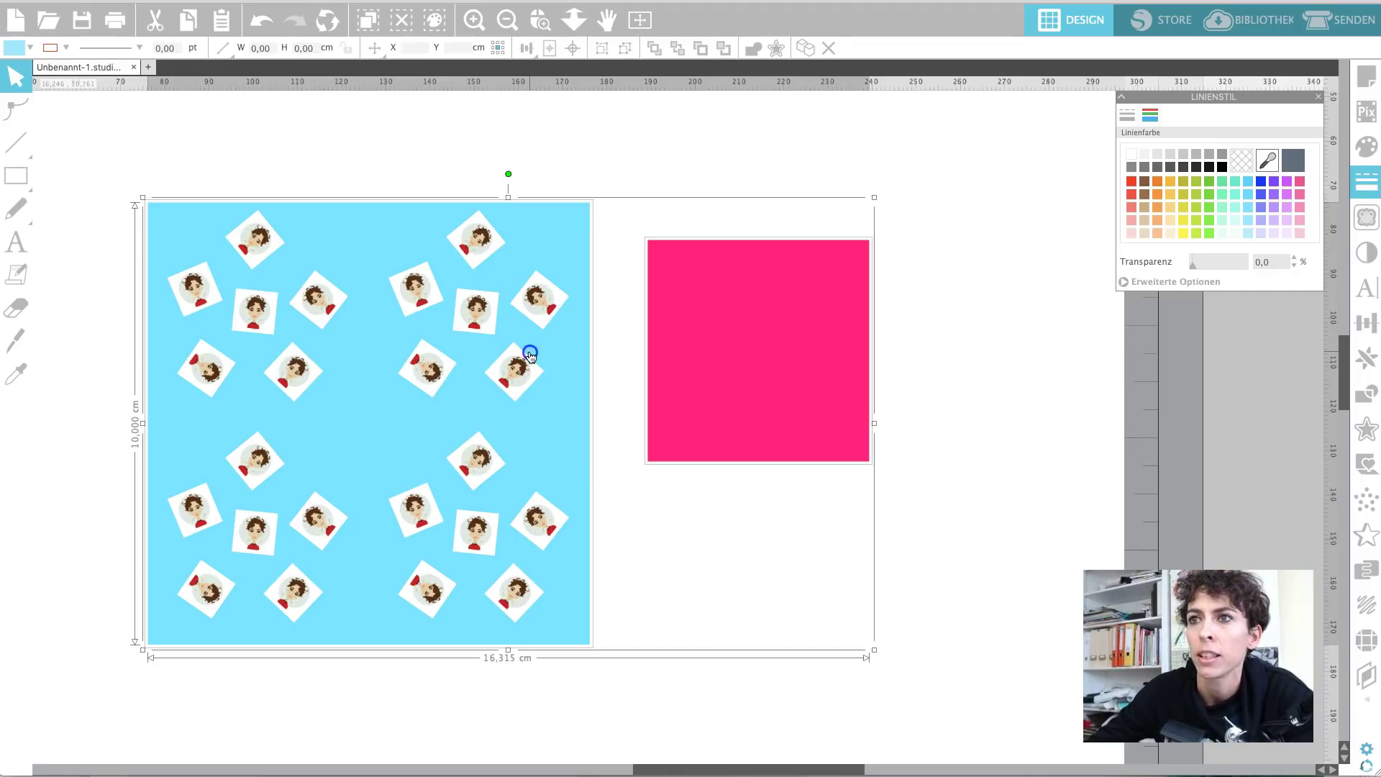
{"action": "left_click", "coordinate": [573, 50]}
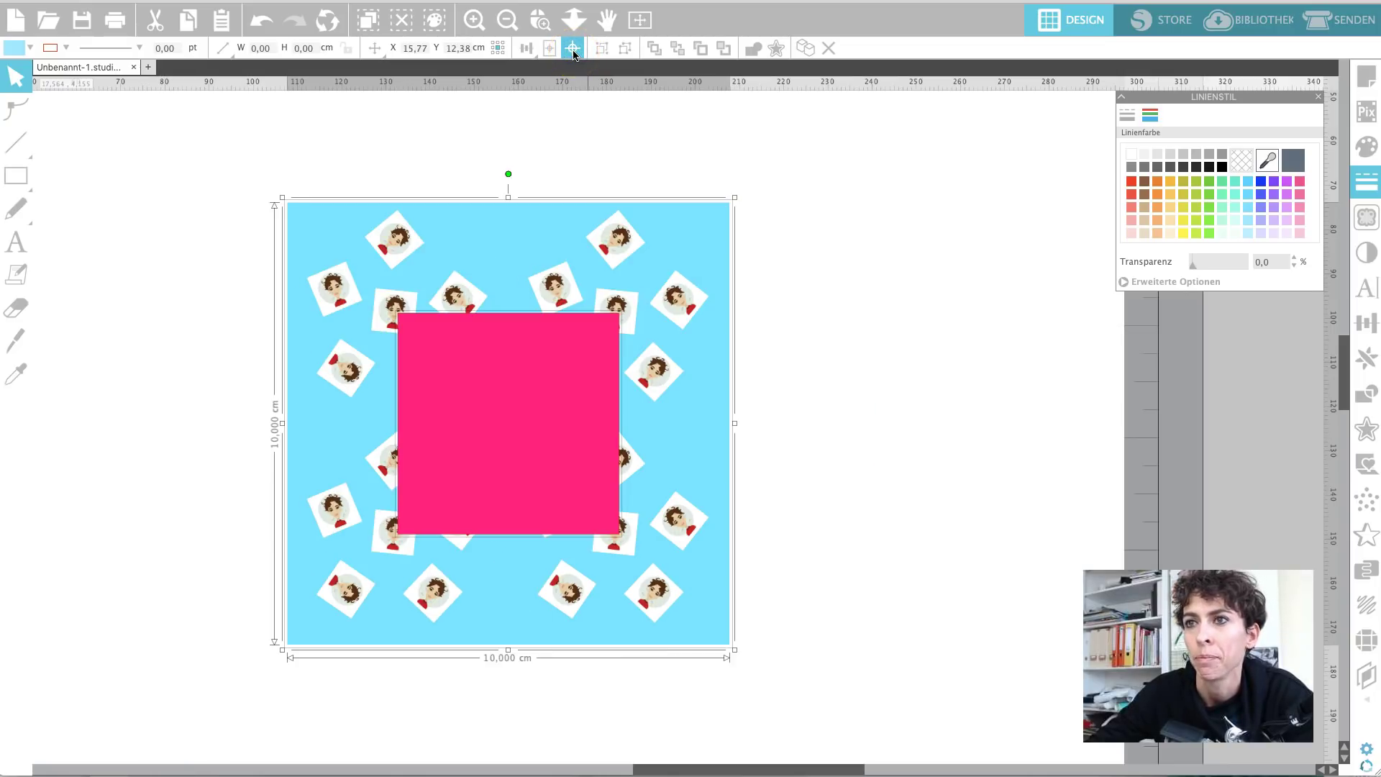
{"action": "left_click", "coordinate": [850, 382]}
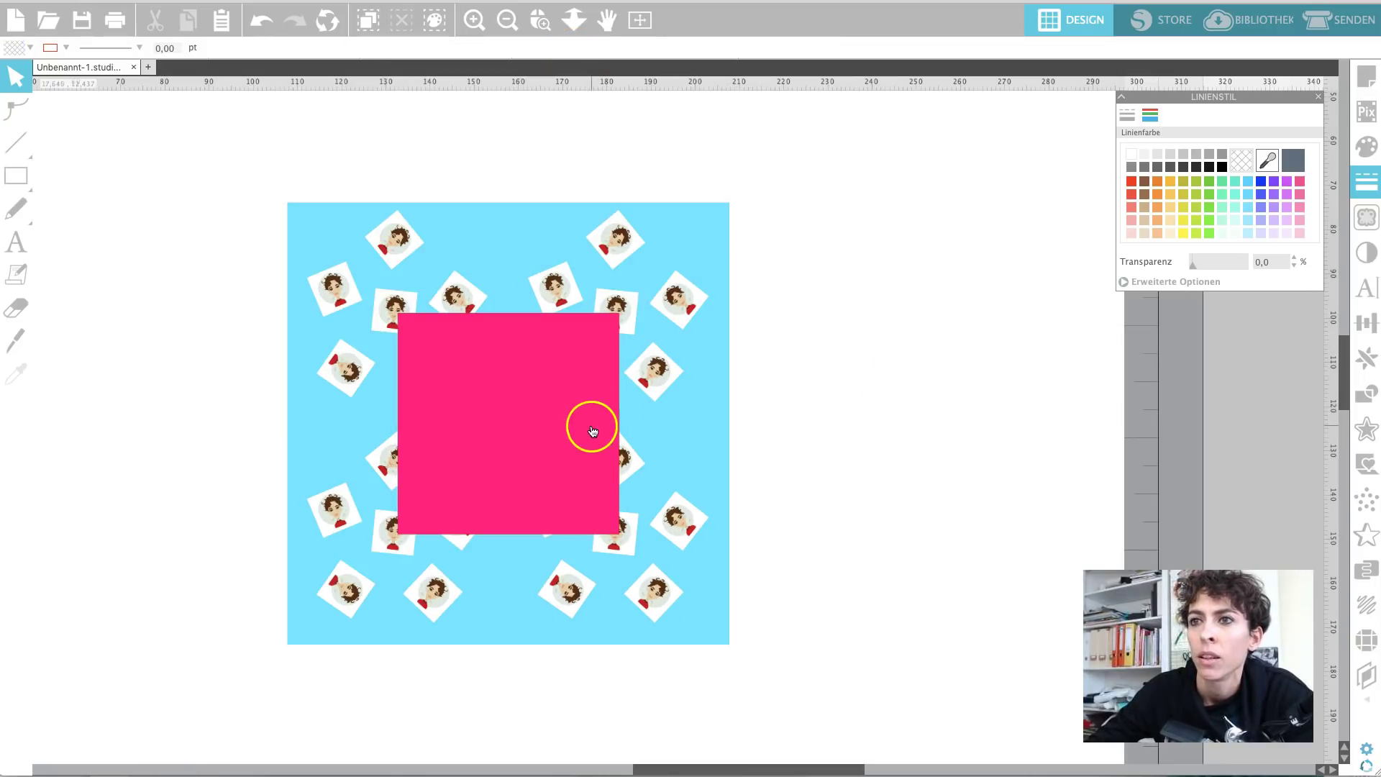
Try to make the pink square see-through with a 46% line transparency, and undo the last change
{"action": "left_click", "coordinate": [495, 379]}
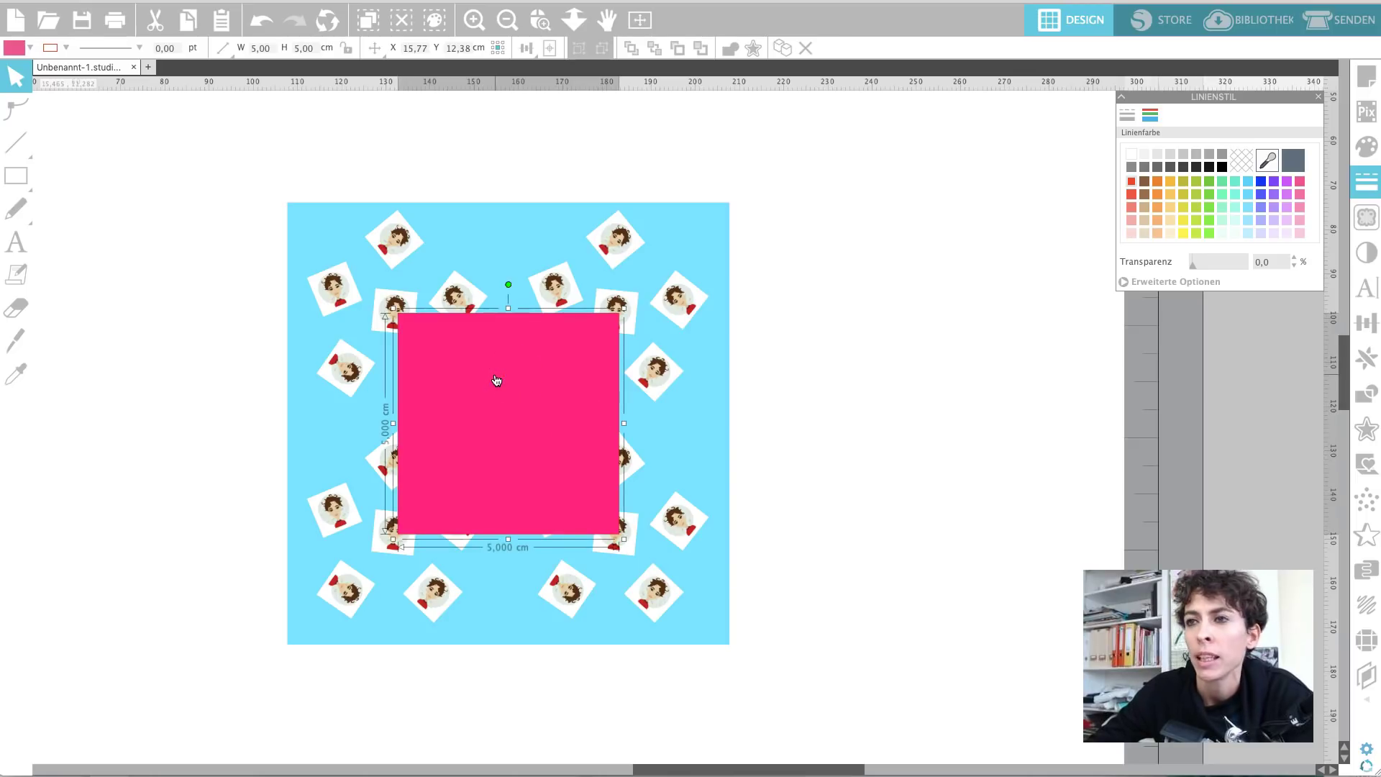
{"action": "left_click_drag", "start_coordinate": [1193, 264], "coordinate": [1215, 270]}
{"action": "left_click", "coordinate": [580, 393]}
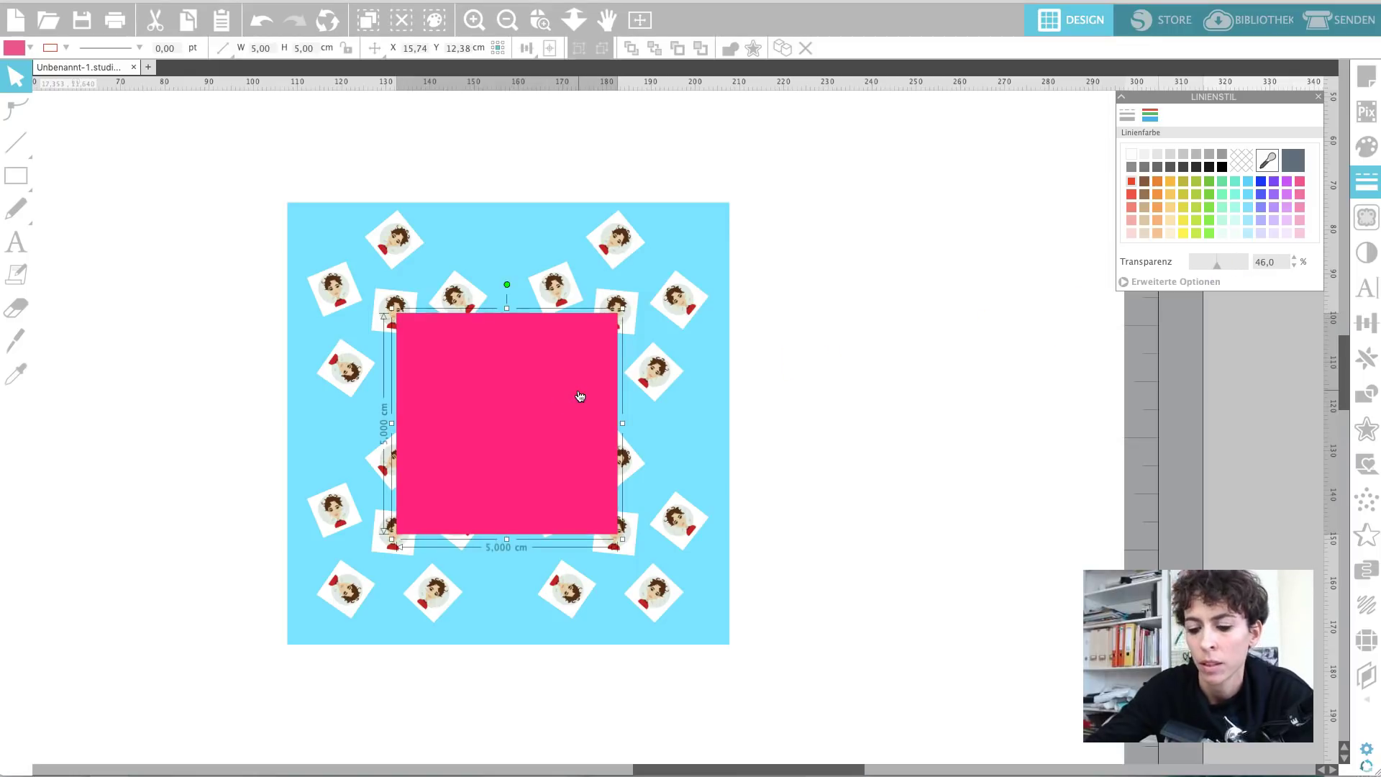
{"action": "key", "text": "ctrl+z"}
{"action": "left_click", "coordinate": [453, 381]}
{"action": "double_click", "coordinate": [453, 379]}
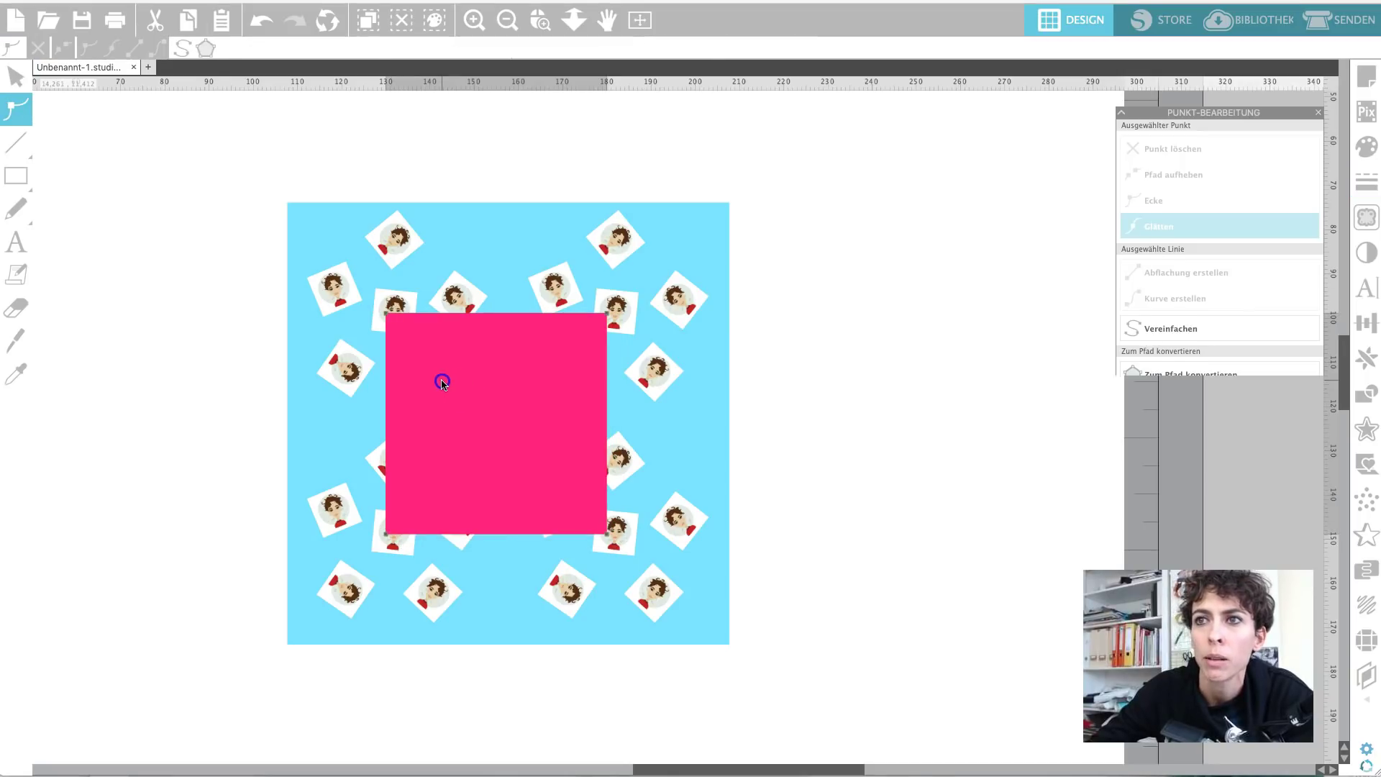
{"action": "left_click", "coordinate": [921, 400]}
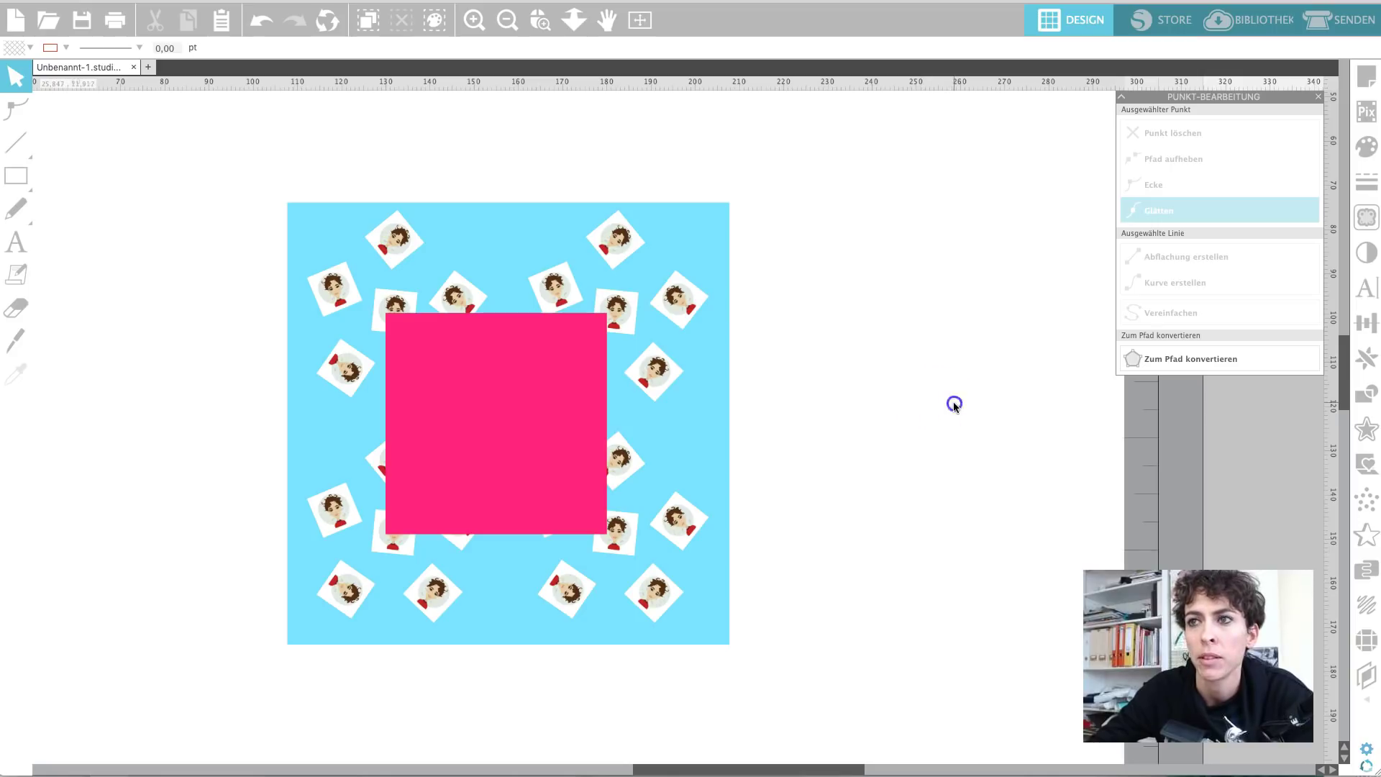
Centre the shifted pink square and the blue tile grid on each other again
{"action": "left_click_drag", "start_coordinate": [954, 402], "coordinate": [521, 363]}
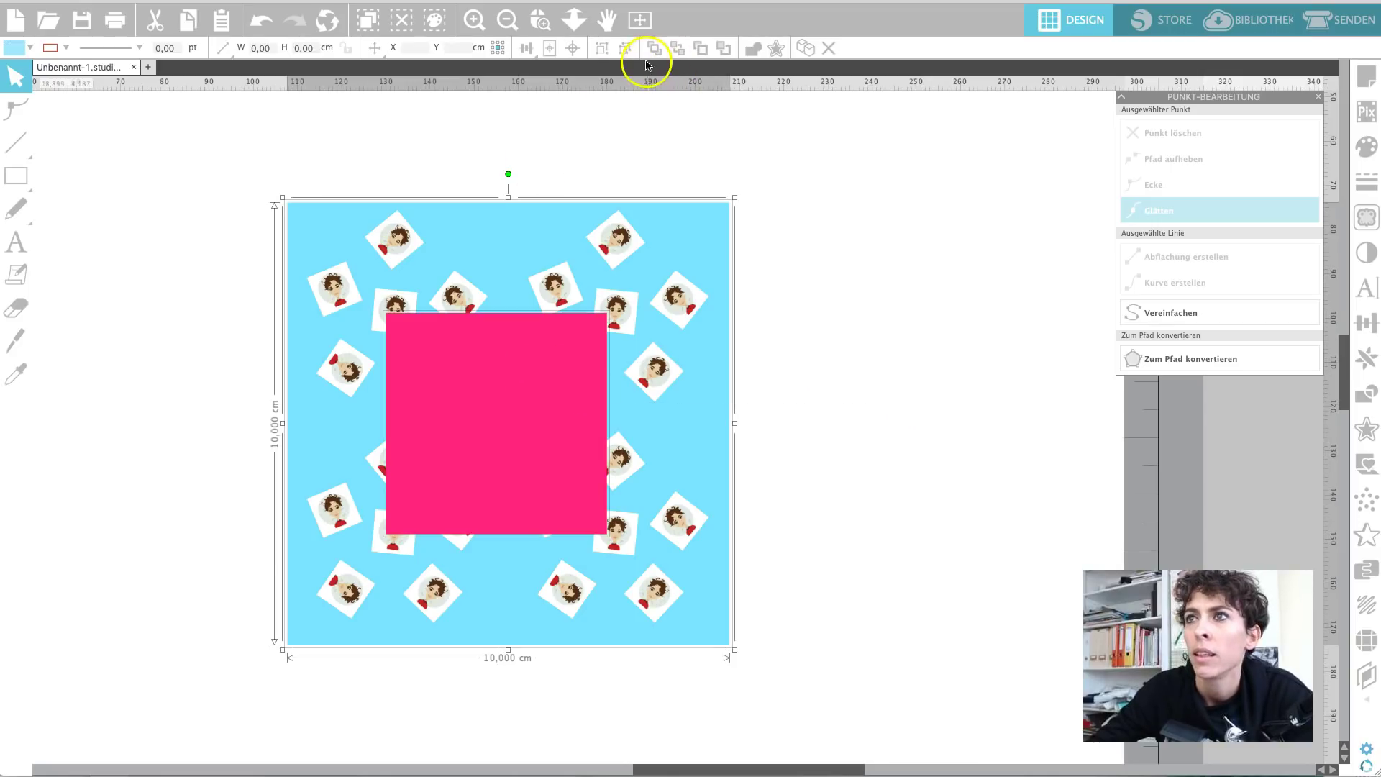
{"action": "left_click", "coordinate": [527, 48]}
{"action": "left_click", "coordinate": [574, 48]}
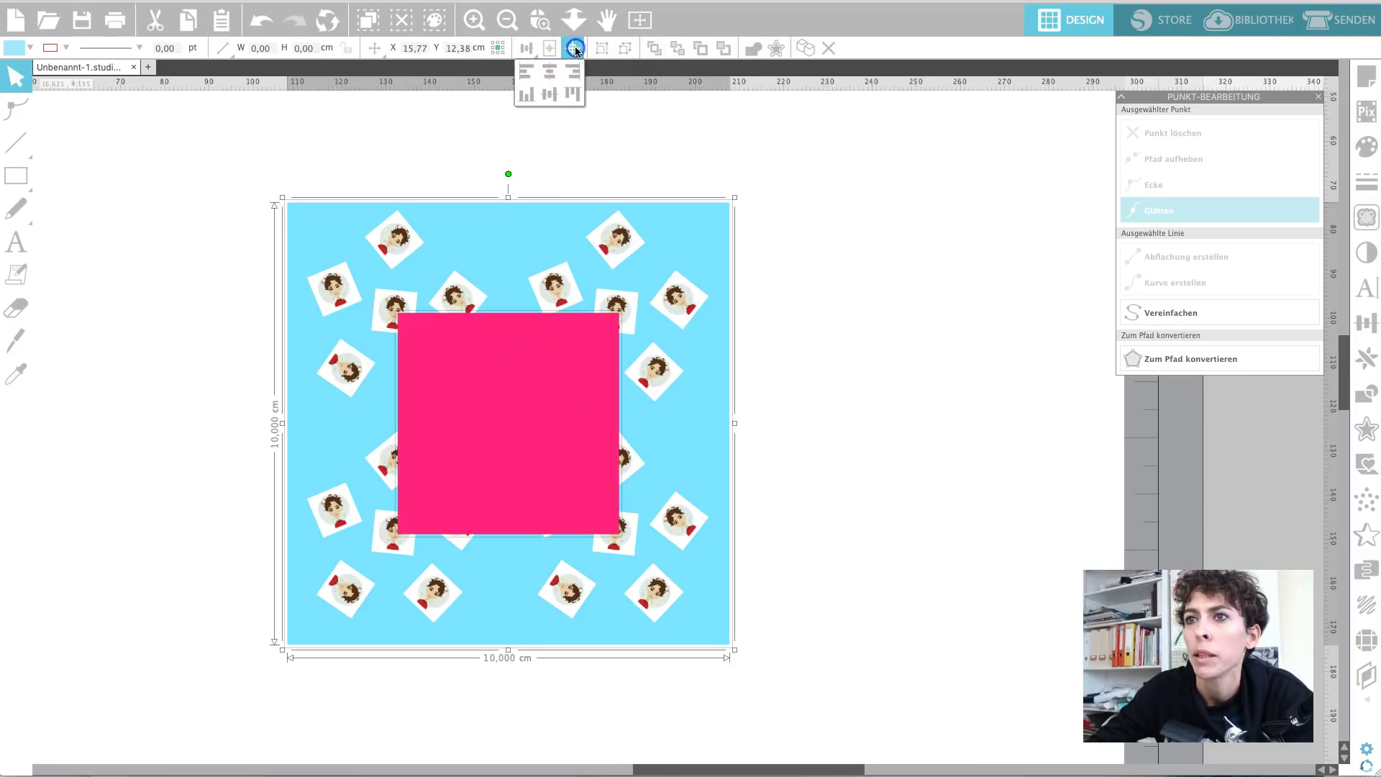
{"action": "left_click", "coordinate": [869, 367]}
Preview the pattern beneath the pink square with its fill transparency at 61%, and return the transparency to 0%
{"action": "left_click", "coordinate": [555, 422]}
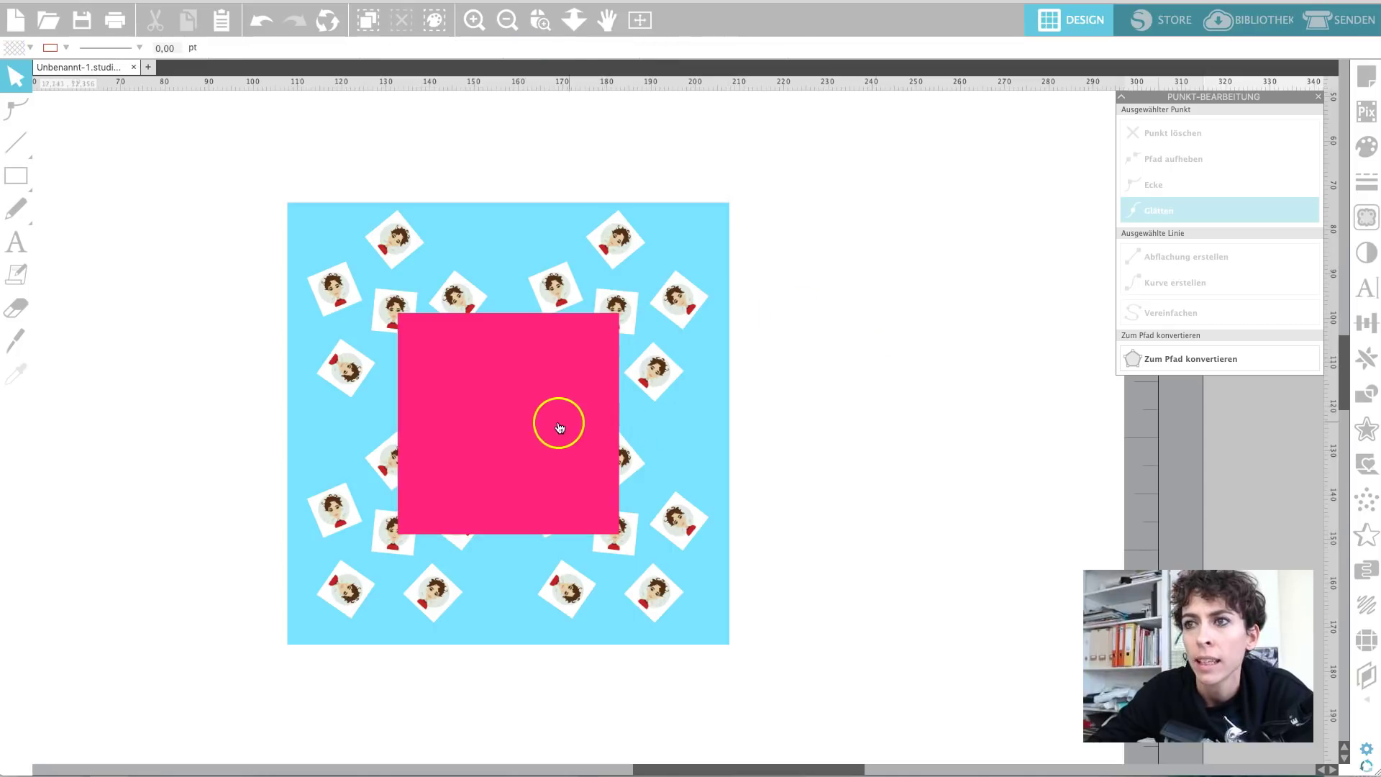
{"action": "left_click", "coordinate": [534, 428]}
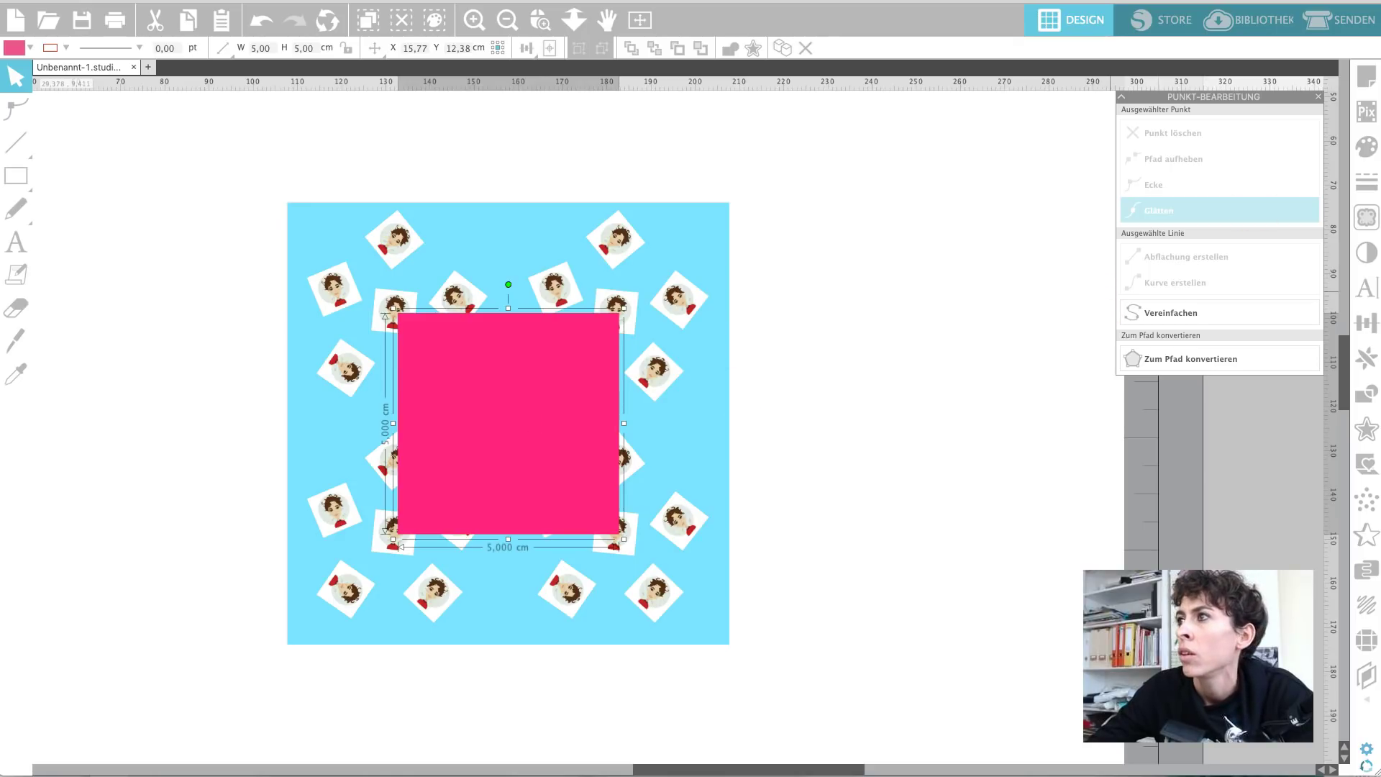
{"action": "left_click", "coordinate": [1367, 147]}
{"action": "left_click_drag", "start_coordinate": [1199, 271], "coordinate": [1225, 268]}
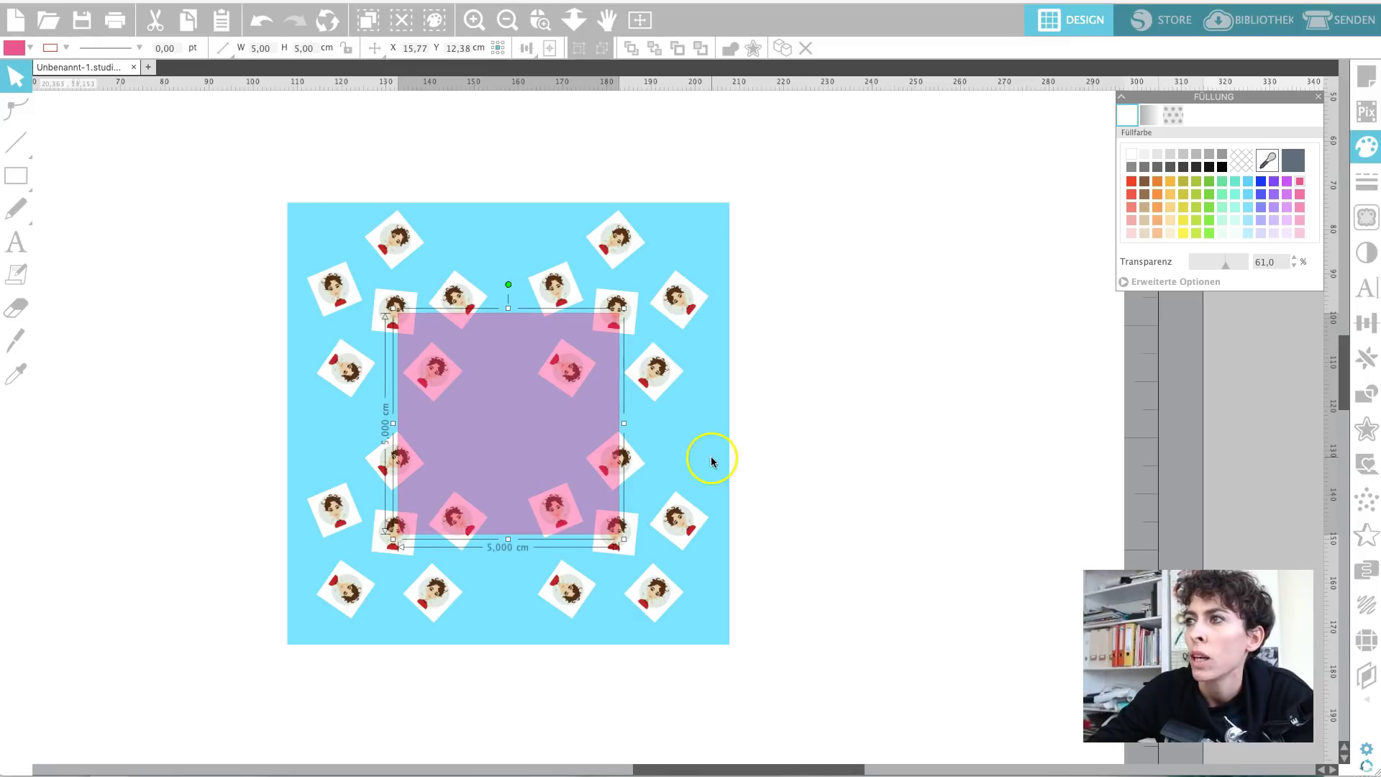
{"action": "left_click_drag", "start_coordinate": [1223, 266], "coordinate": [1165, 262]}
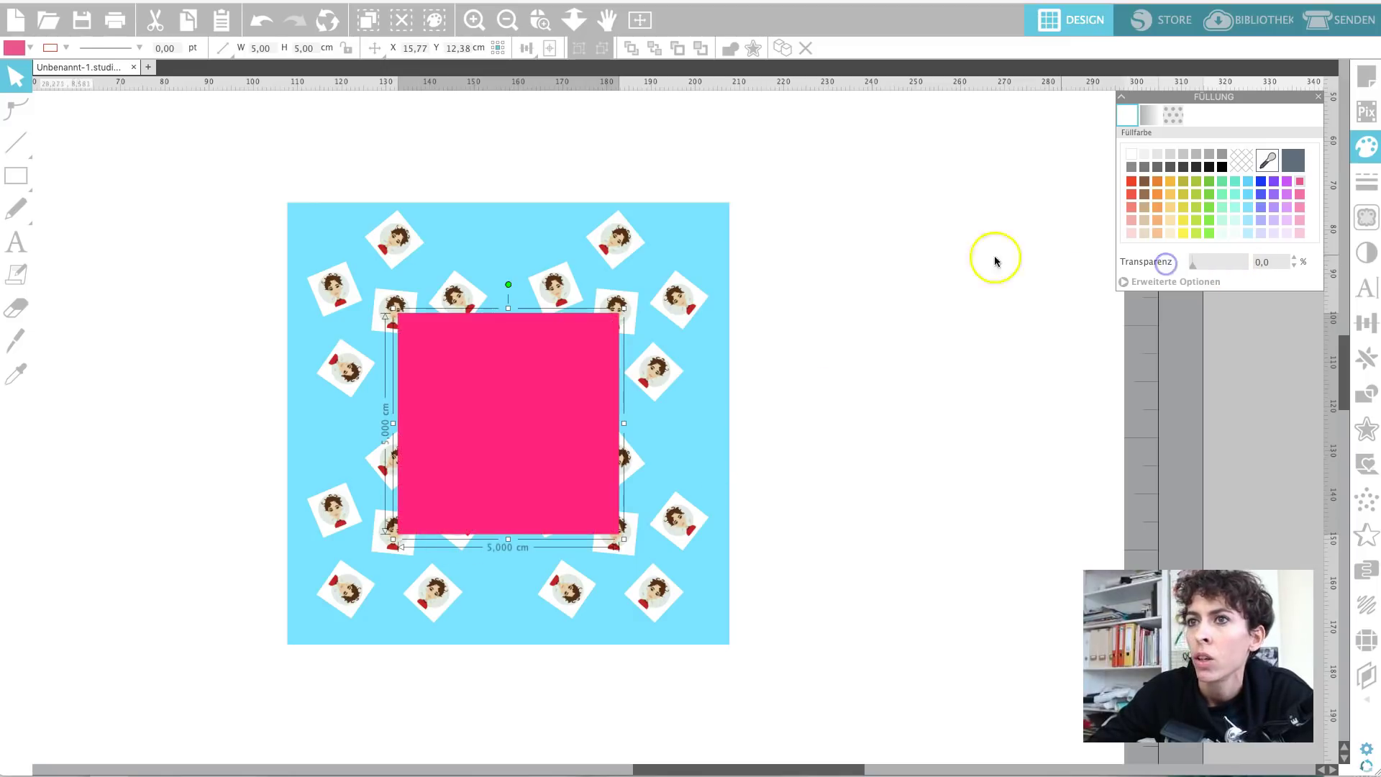
Create an outer offset around the pink square at a distance of 1.160 cm with squared corners
{"action": "left_click", "coordinate": [1367, 429]}
{"action": "left_click", "coordinate": [1187, 142]}
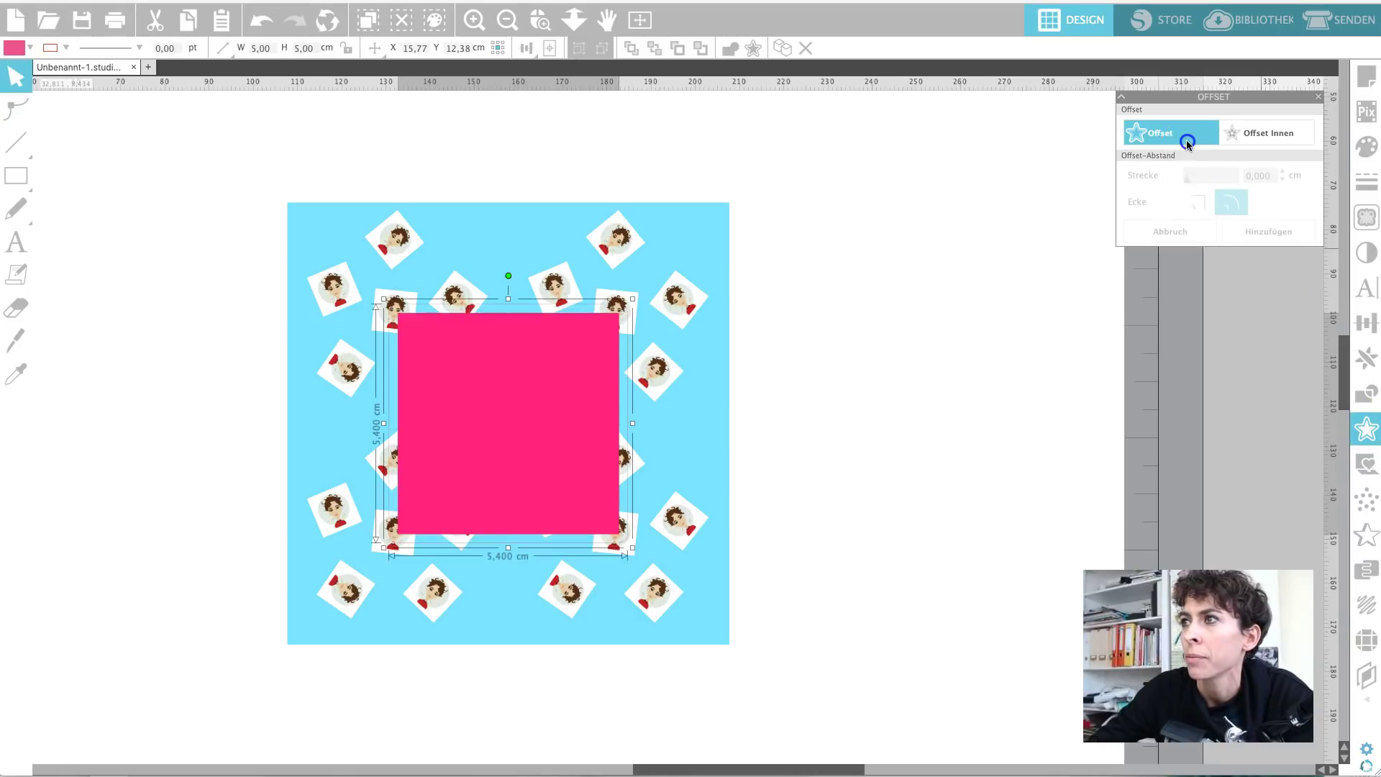
{"action": "left_click", "coordinate": [1282, 172]}
{"action": "left_click", "coordinate": [1282, 171]}
{"action": "left_click", "coordinate": [1282, 172]}
{"action": "left_click", "coordinate": [1284, 173]}
{"action": "left_click_drag", "start_coordinate": [1284, 173], "coordinate": [1284, 173]}
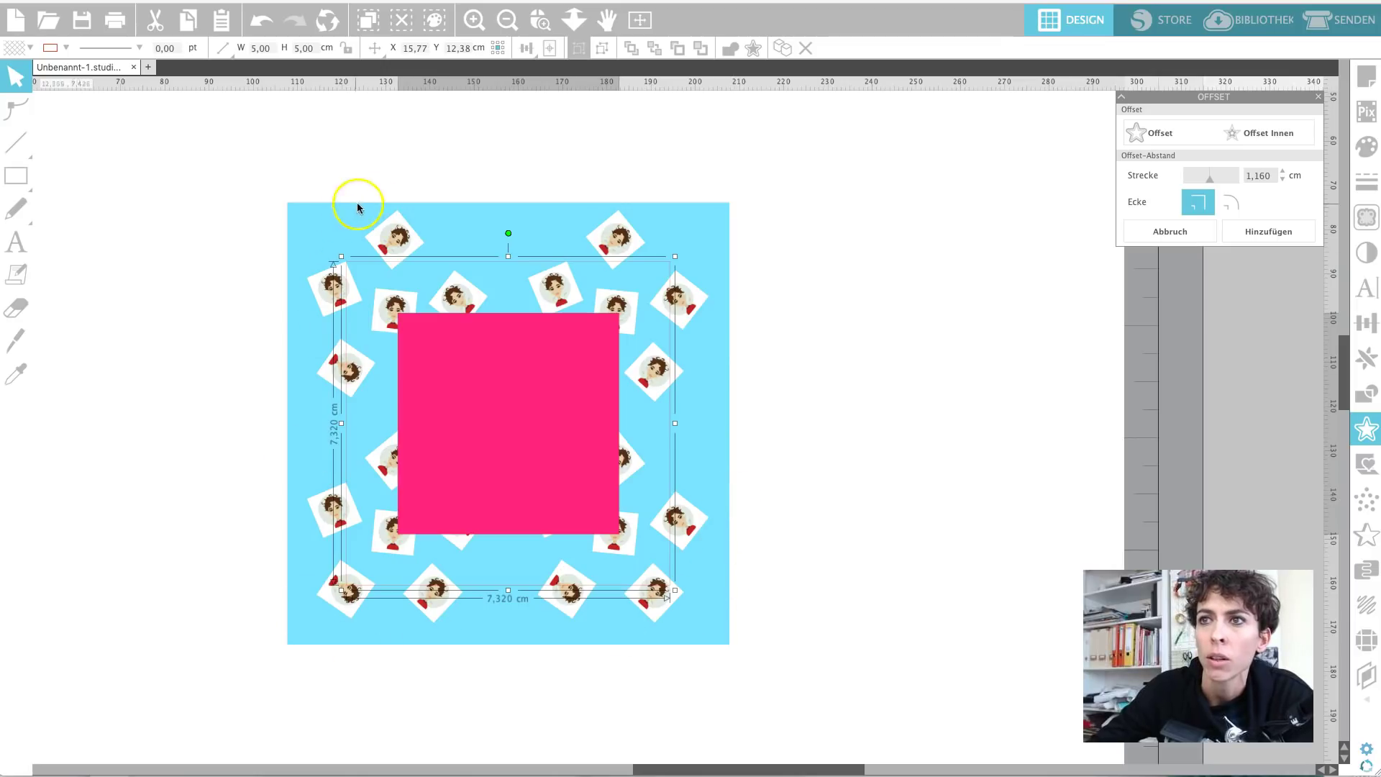
{"action": "left_click", "coordinate": [1262, 229]}
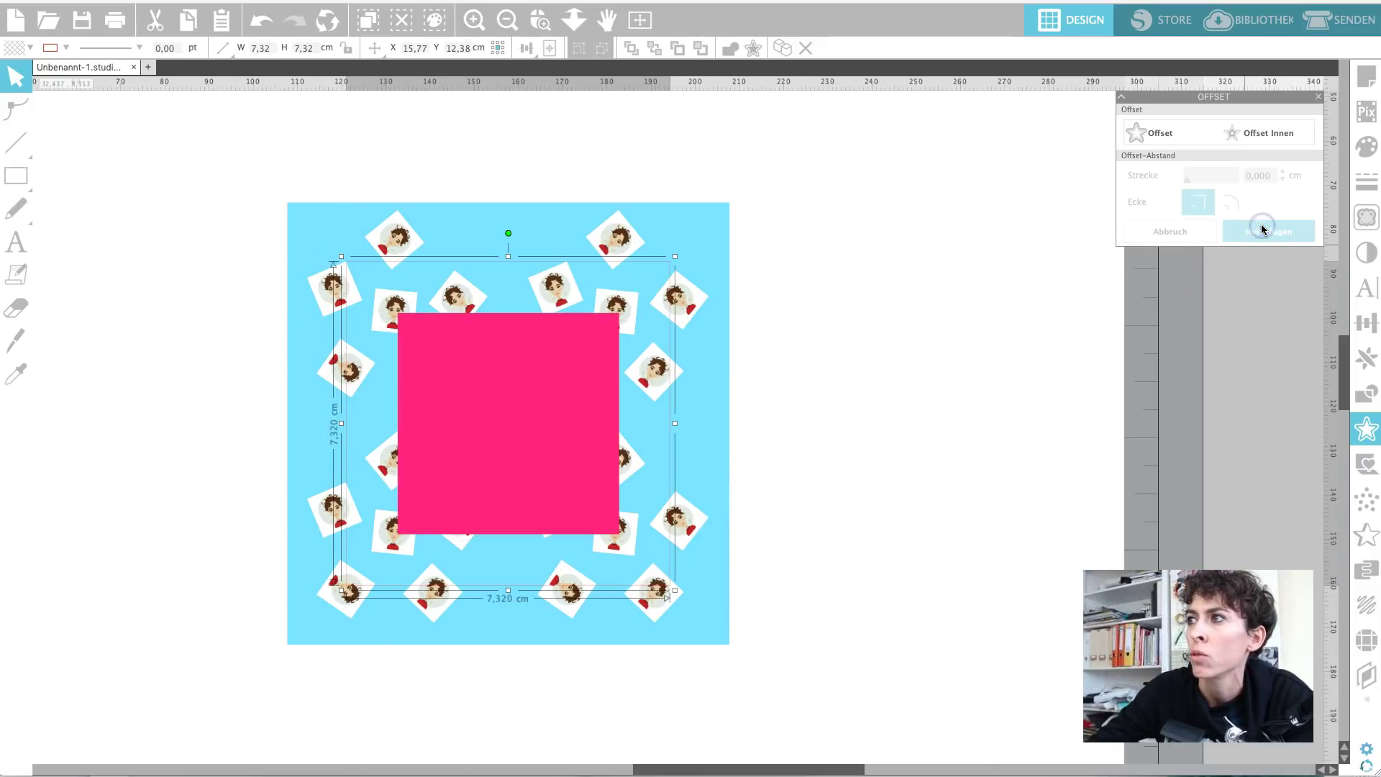
Fill the offset square yellow and combine it with the pink square into a linked compound path
{"action": "left_click", "coordinate": [1366, 146]}
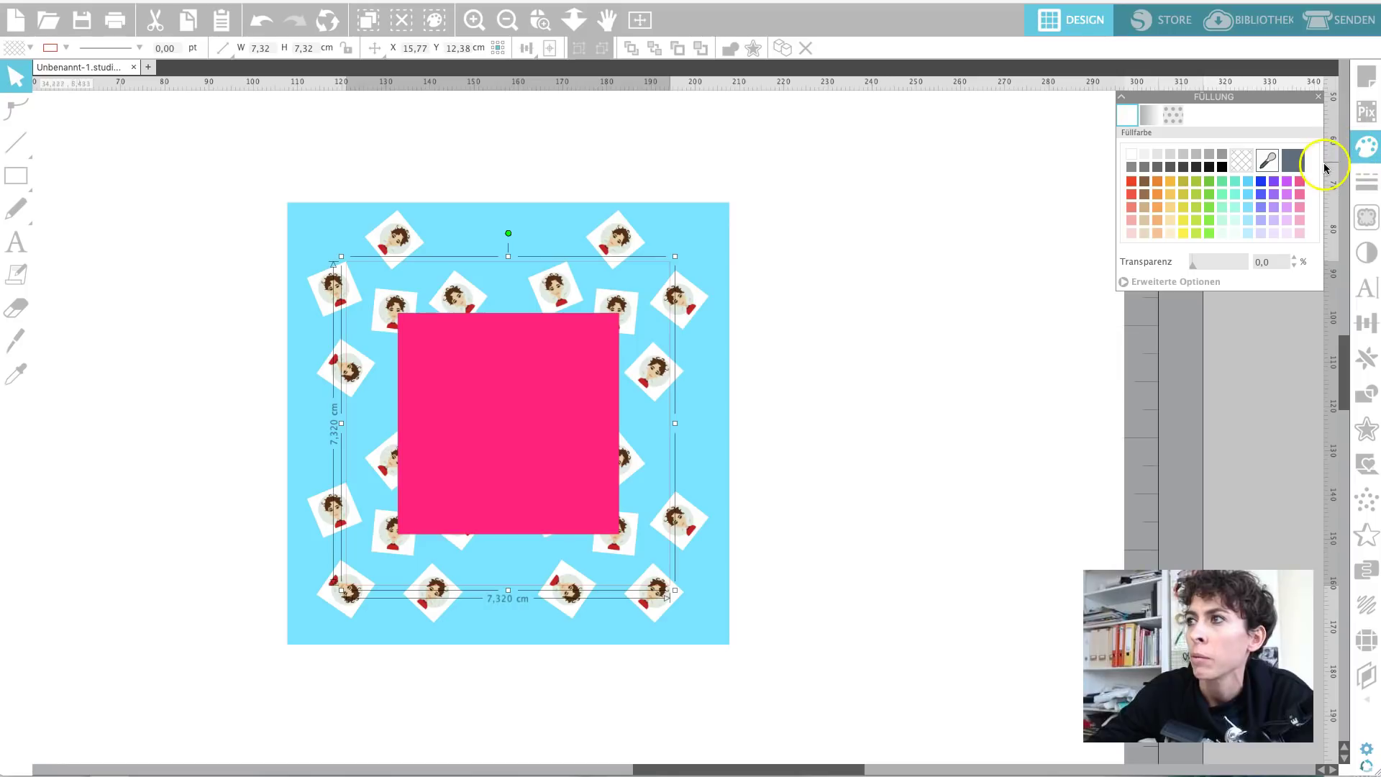
{"action": "left_click", "coordinate": [1184, 232]}
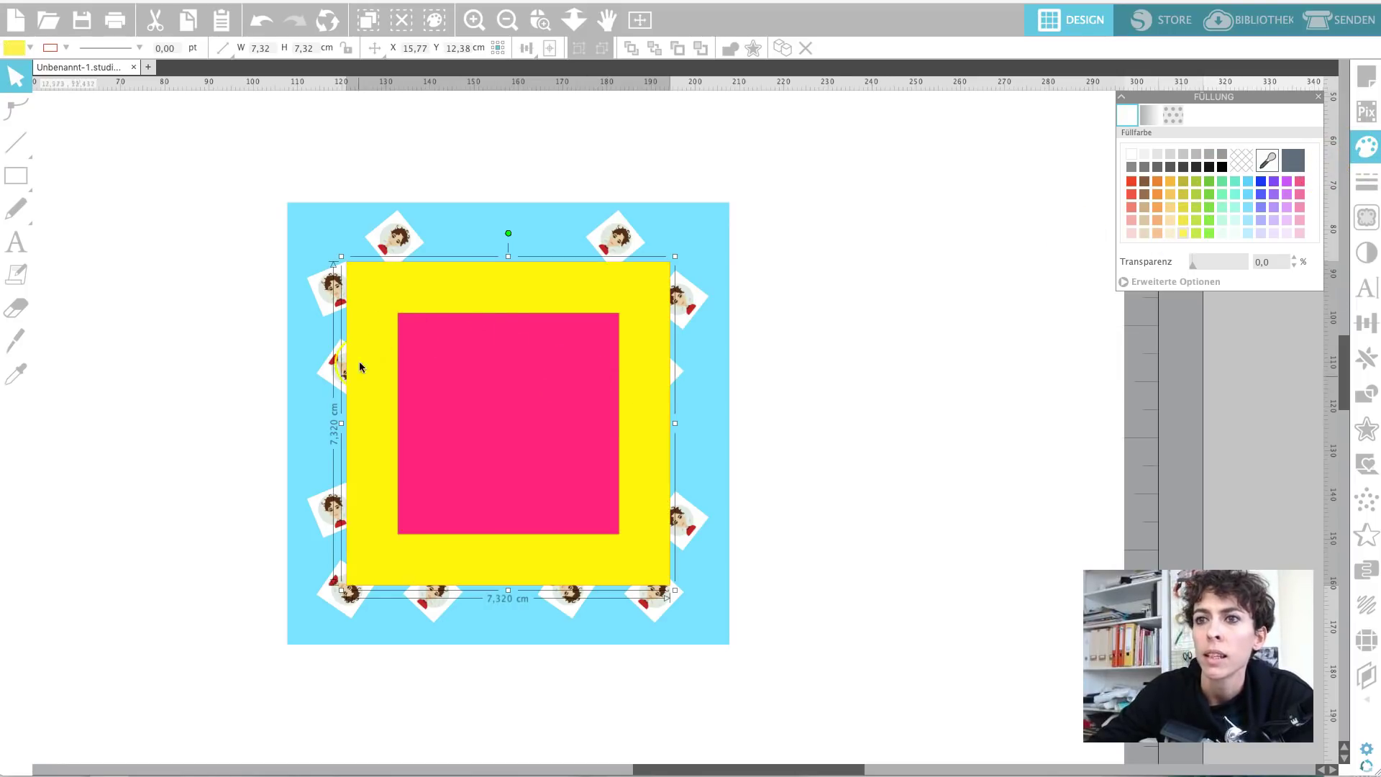
{"action": "left_click", "coordinate": [493, 423], "text": "shift"}
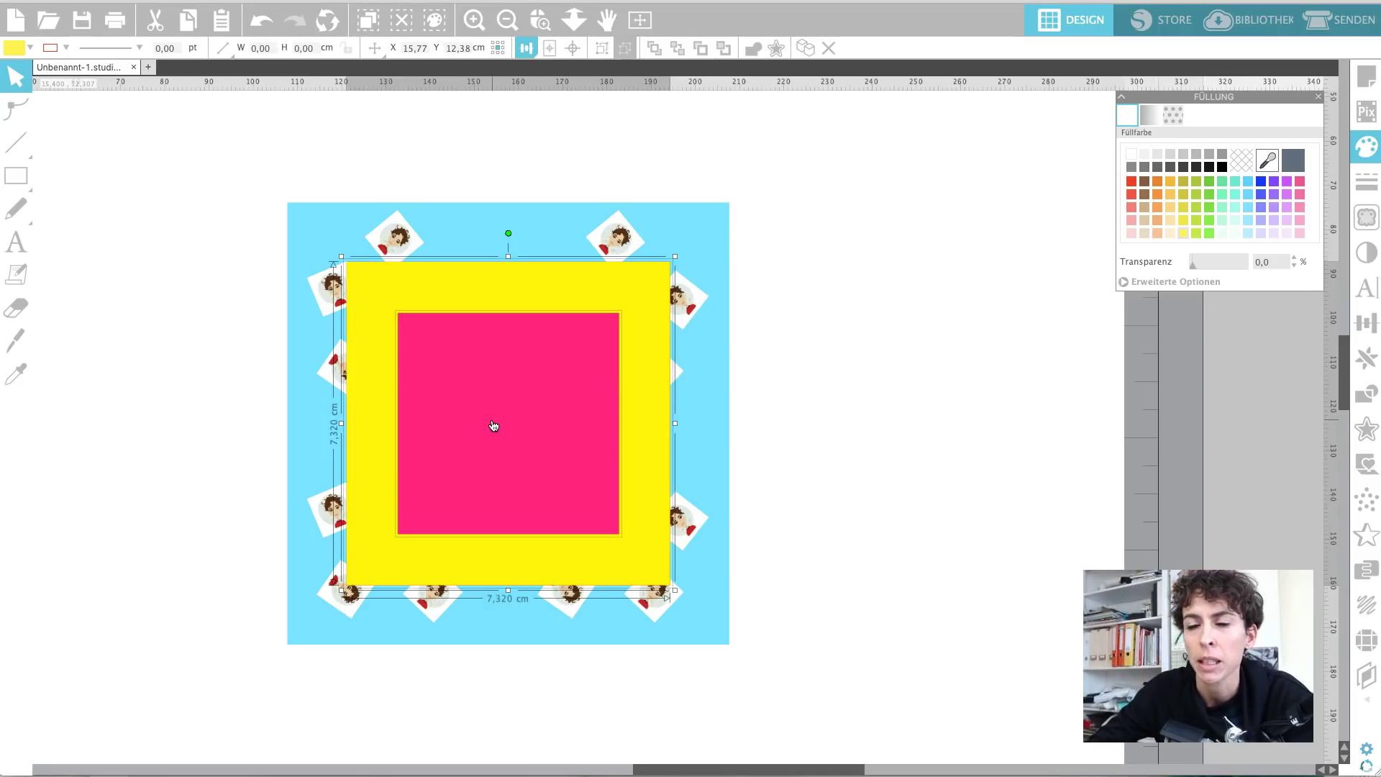
{"action": "right_click", "coordinate": [494, 426]}
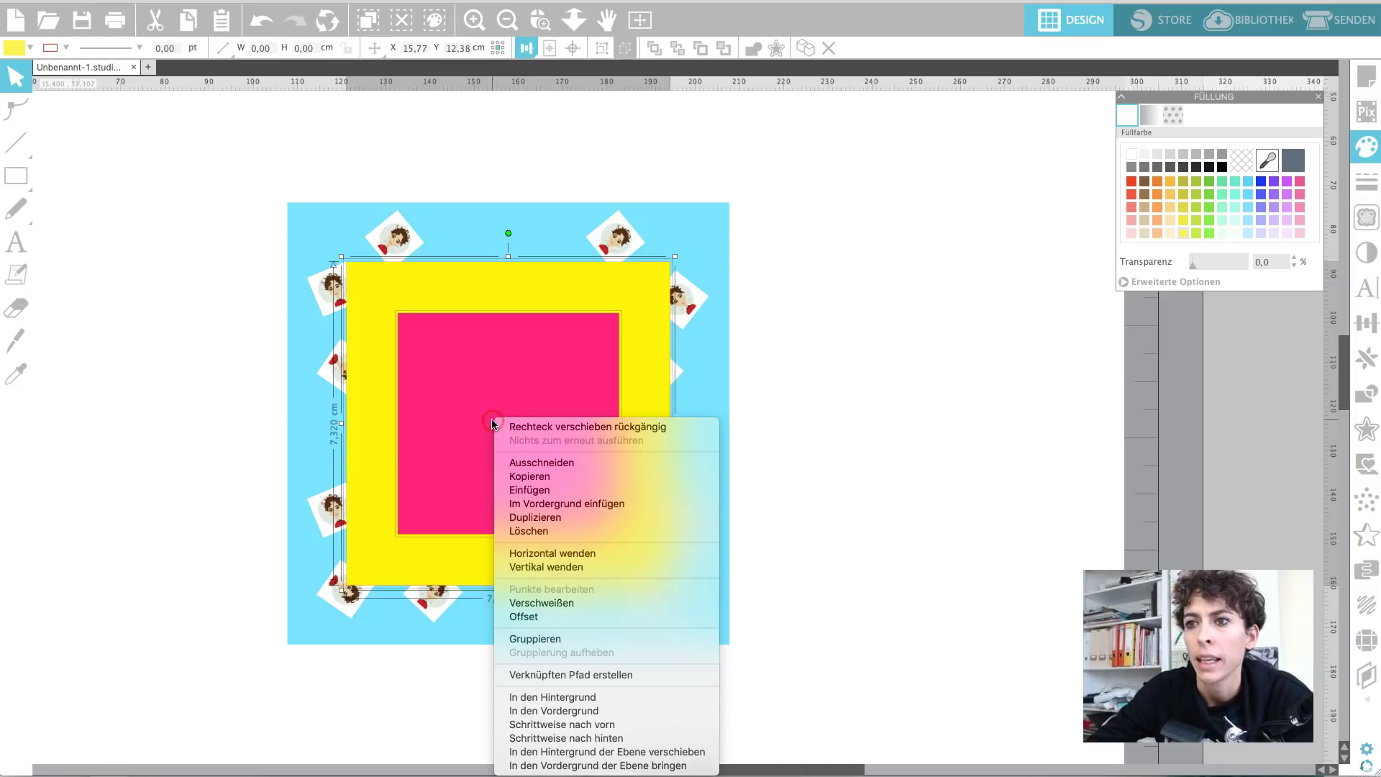
{"action": "left_click", "coordinate": [556, 675]}
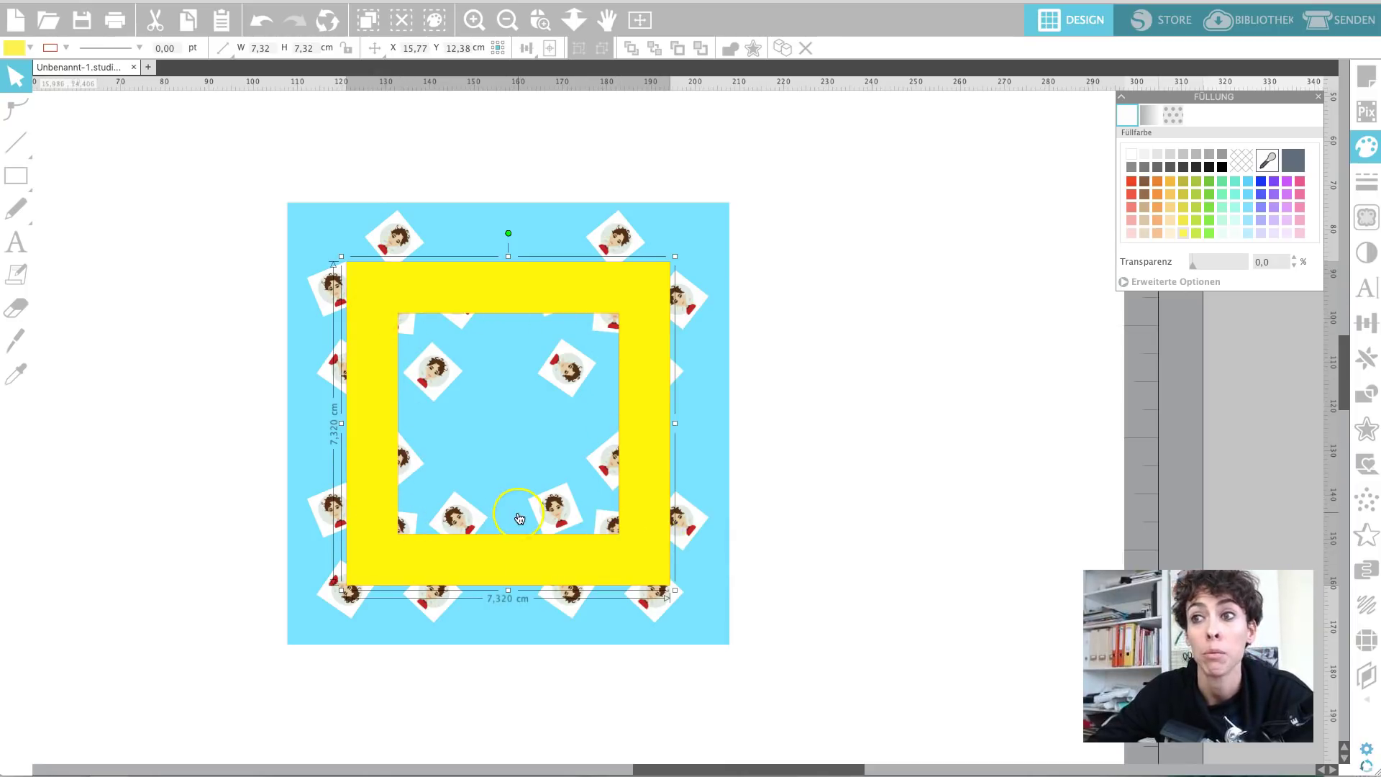
Subtract the yellow frame from the blue portrait pattern underneath it
{"action": "left_click", "coordinate": [395, 356]}
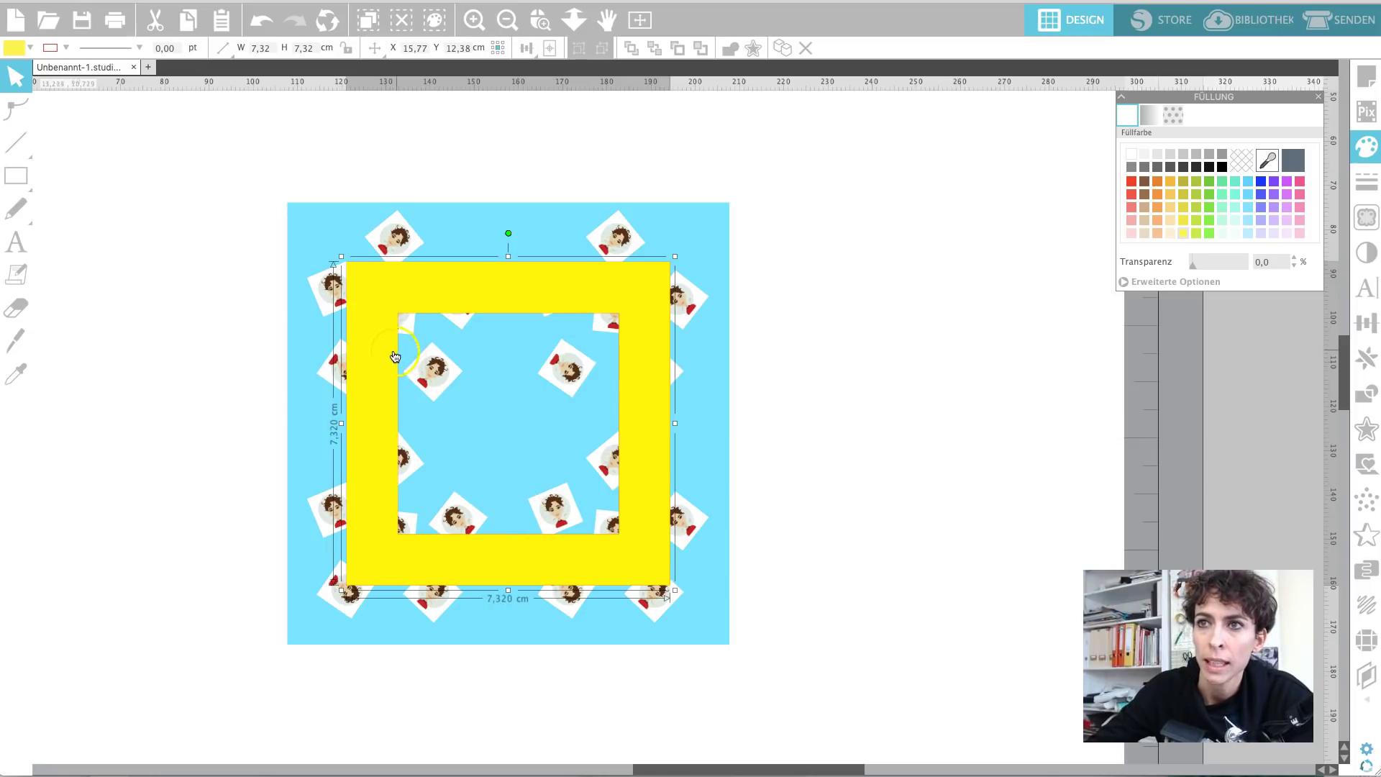
{"action": "left_click", "coordinate": [371, 417]}
{"action": "left_click", "coordinate": [314, 255]}
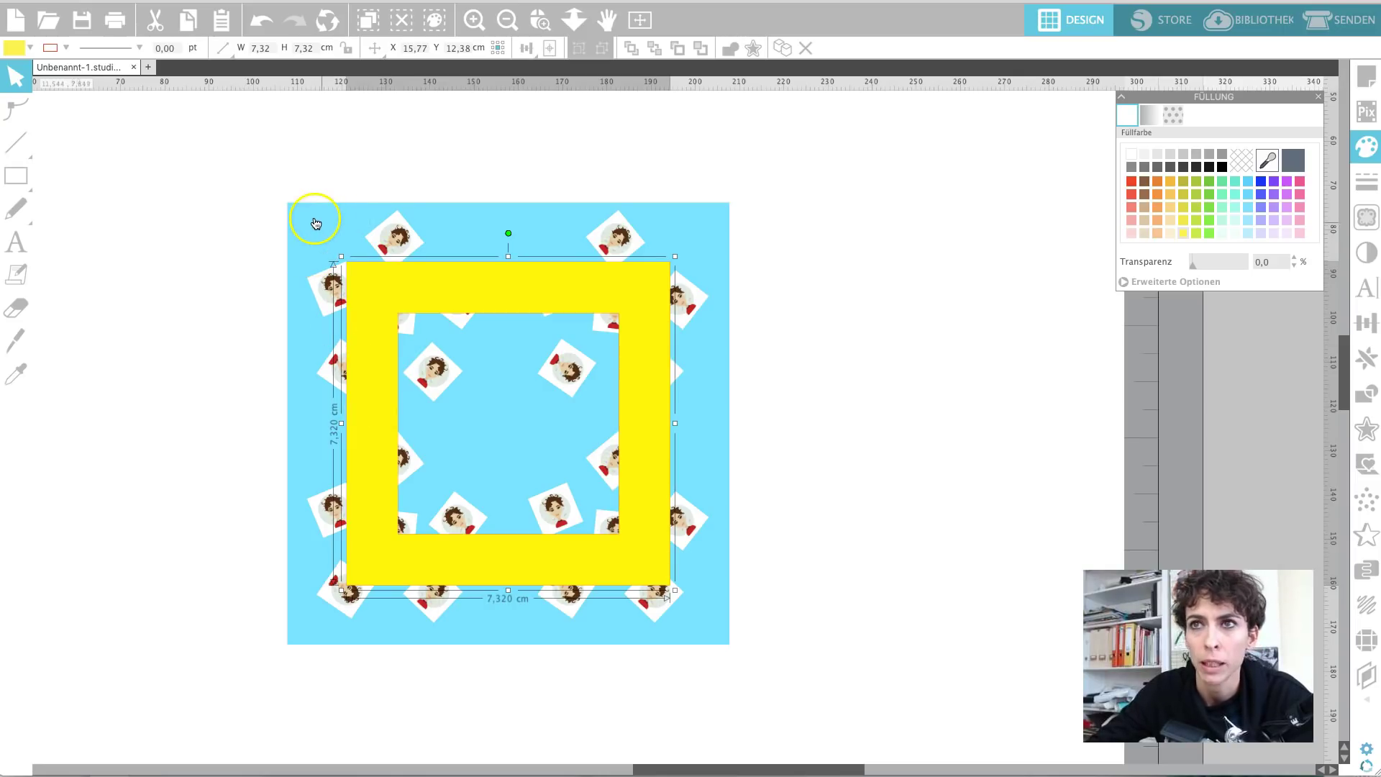
{"action": "left_click", "coordinate": [314, 222]}
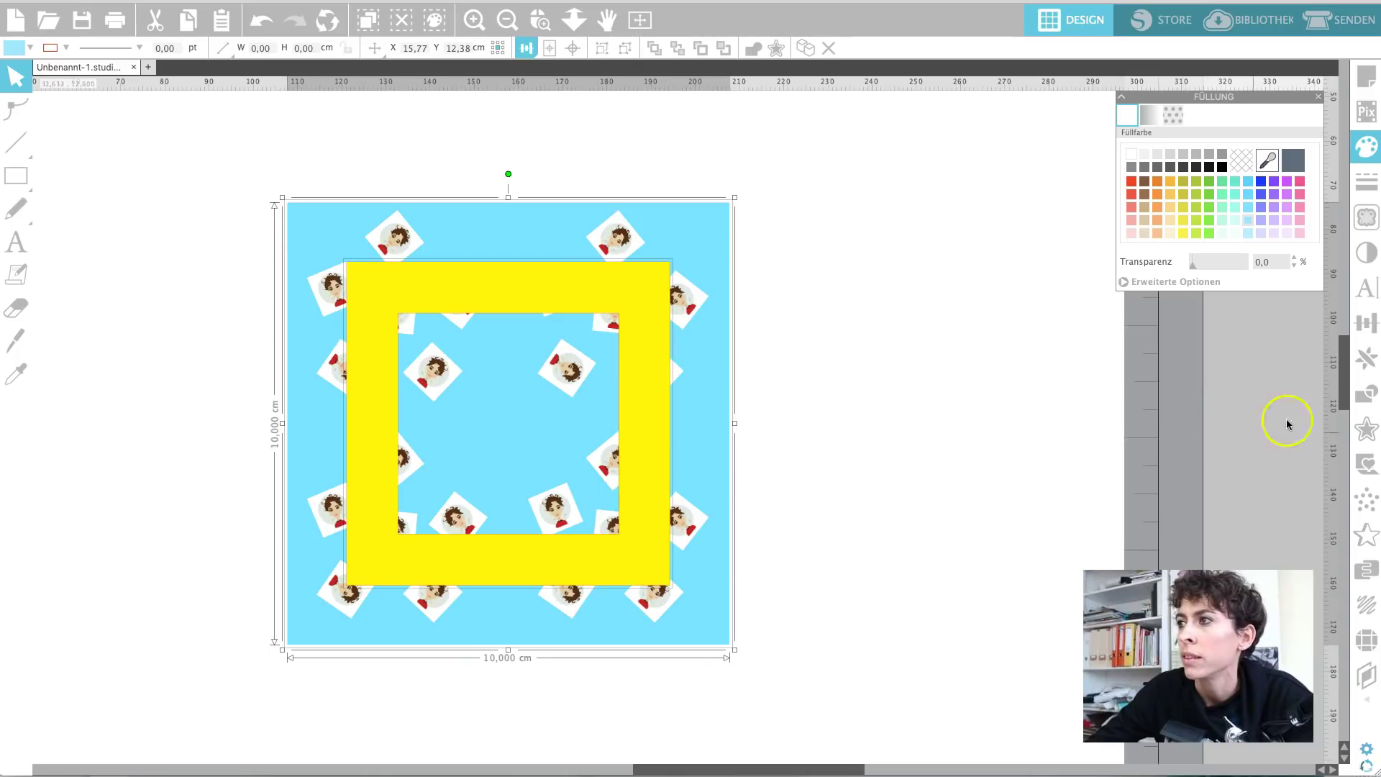
{"action": "left_click", "coordinate": [1365, 393]}
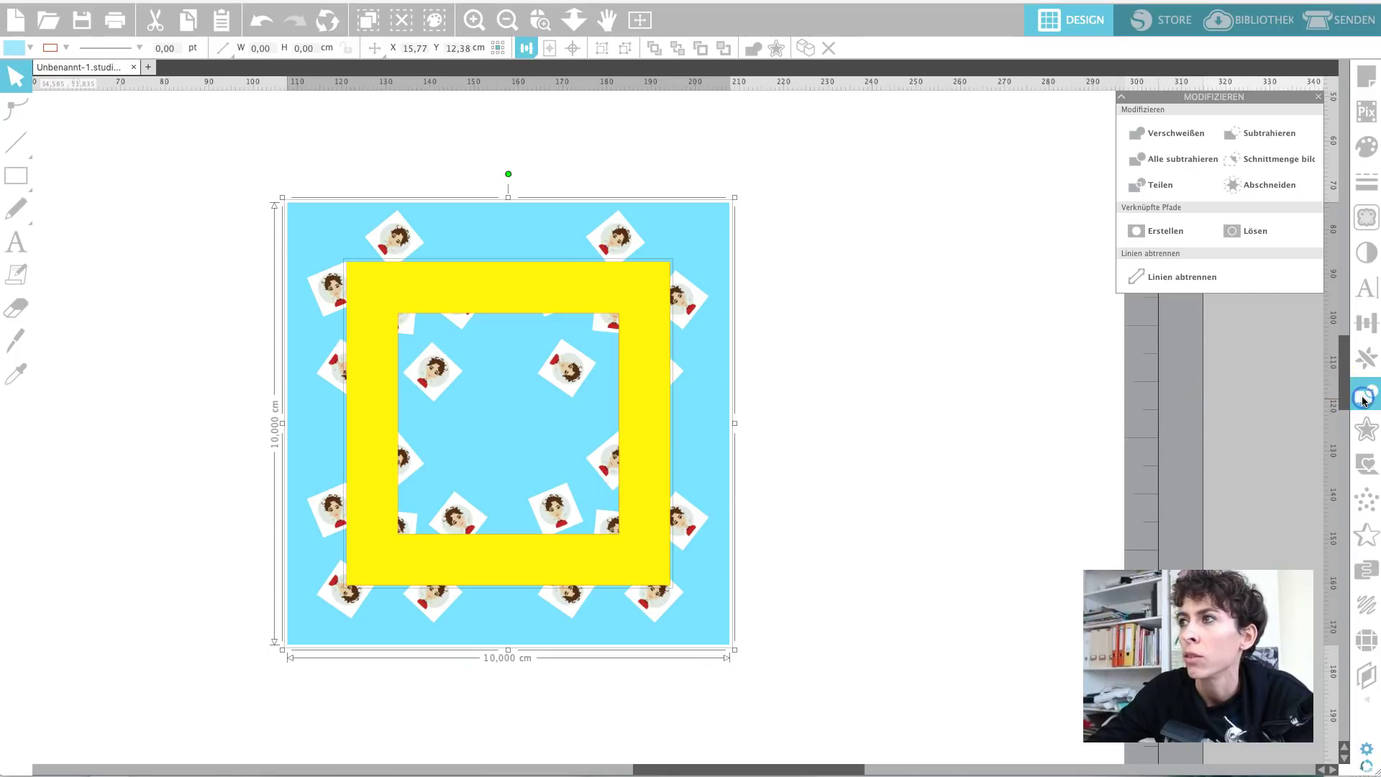
{"action": "left_click", "coordinate": [1286, 136]}
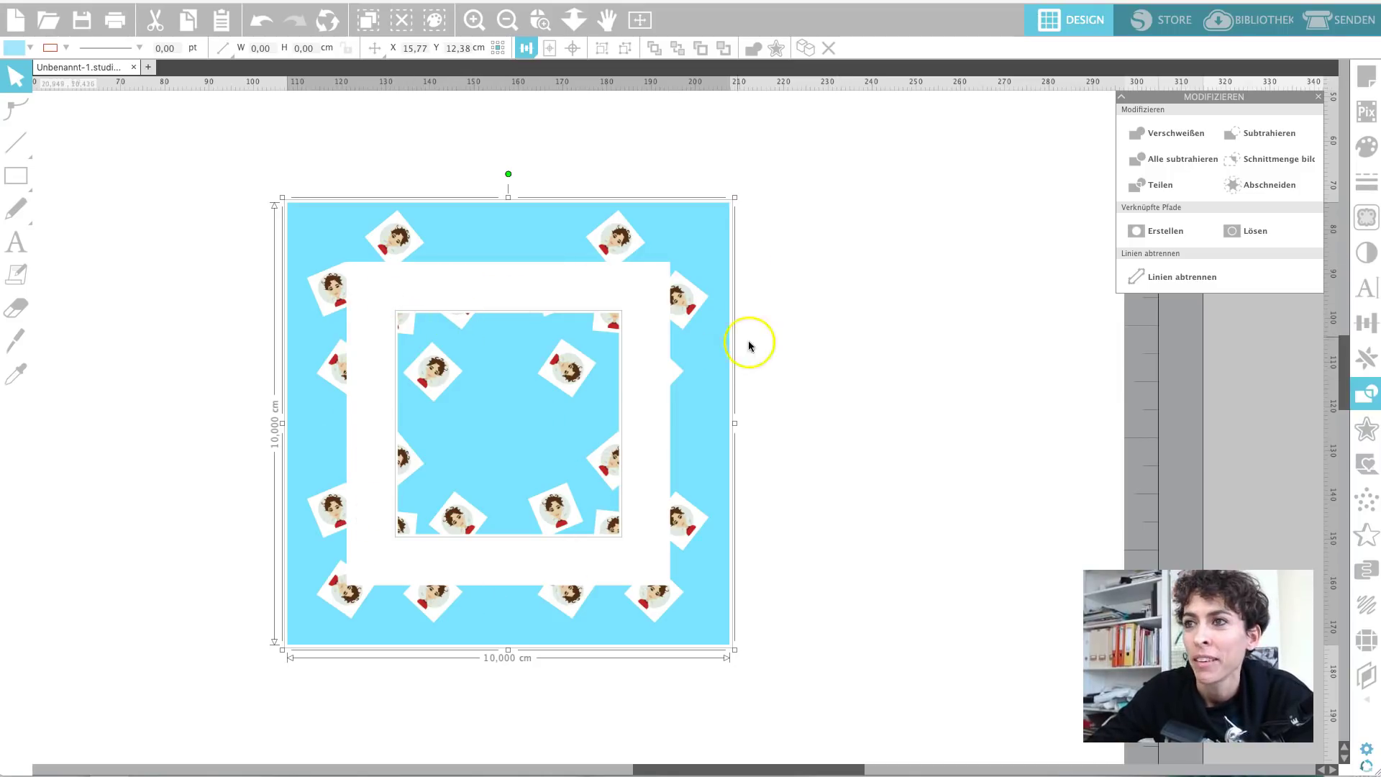
Separate the cut-out 5 cm centre tile from the leftover outer pattern frame by moving them apart
{"action": "left_click", "coordinate": [809, 355]}
{"action": "left_click_drag", "start_coordinate": [486, 249], "coordinate": [1084, 261]}
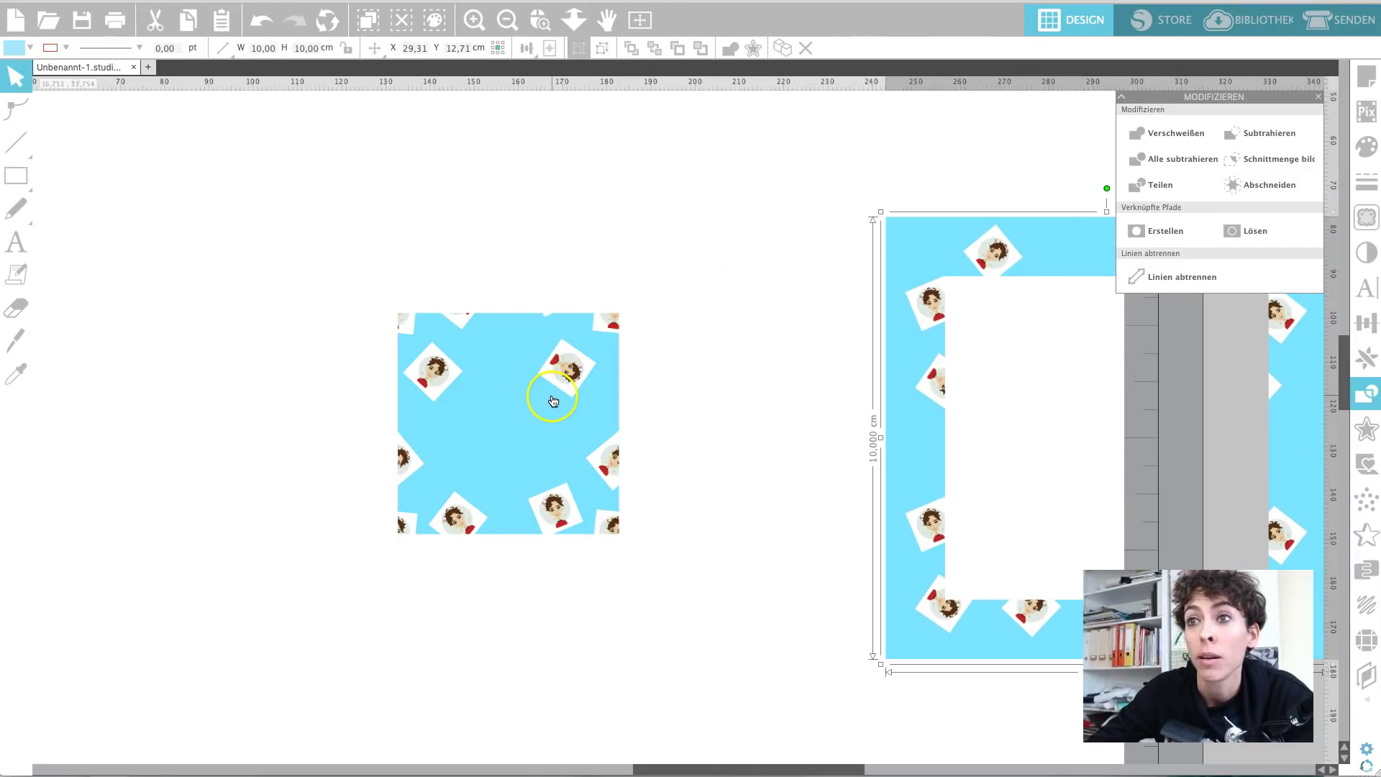
{"action": "left_click_drag", "start_coordinate": [467, 354], "coordinate": [448, 341]}
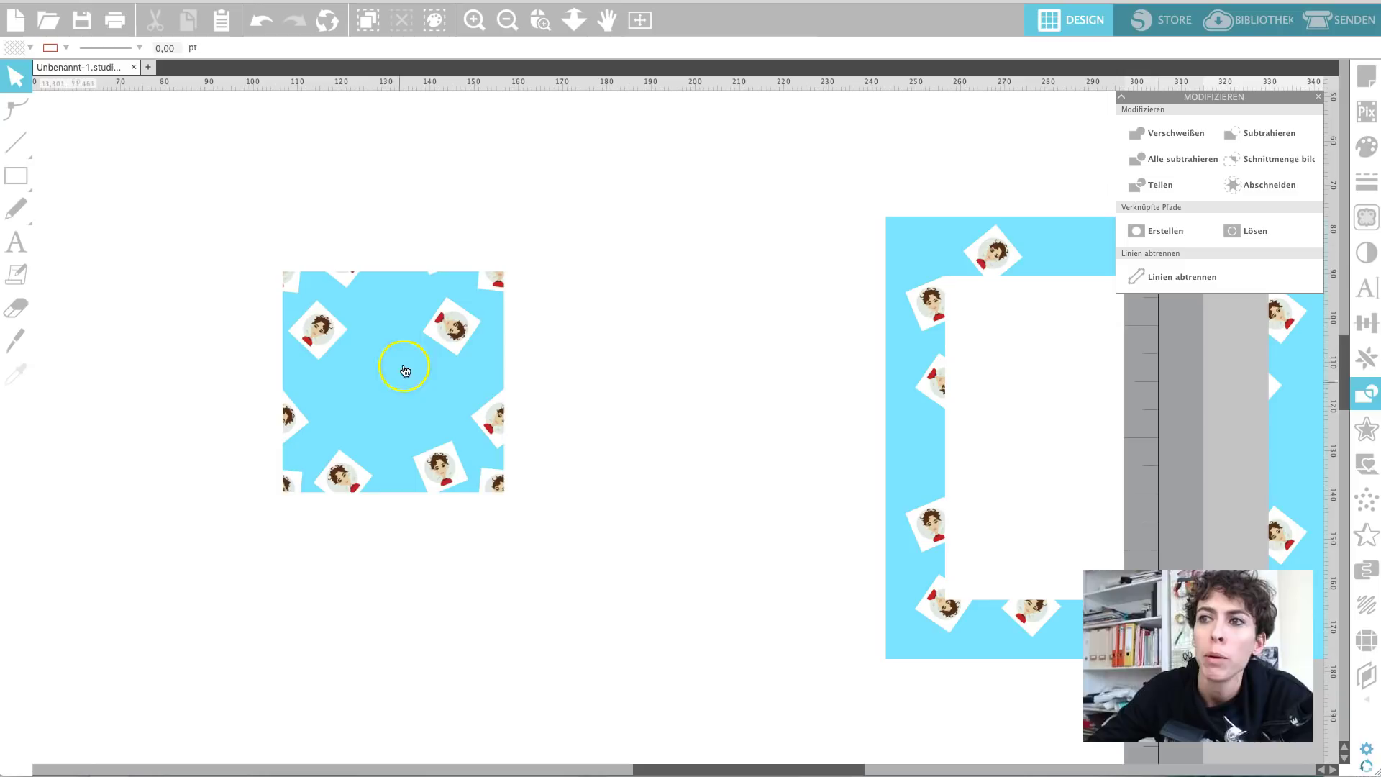
{"action": "scroll", "coordinate": [558, 410], "scroll_direction": "right", "scroll_amount": 5}
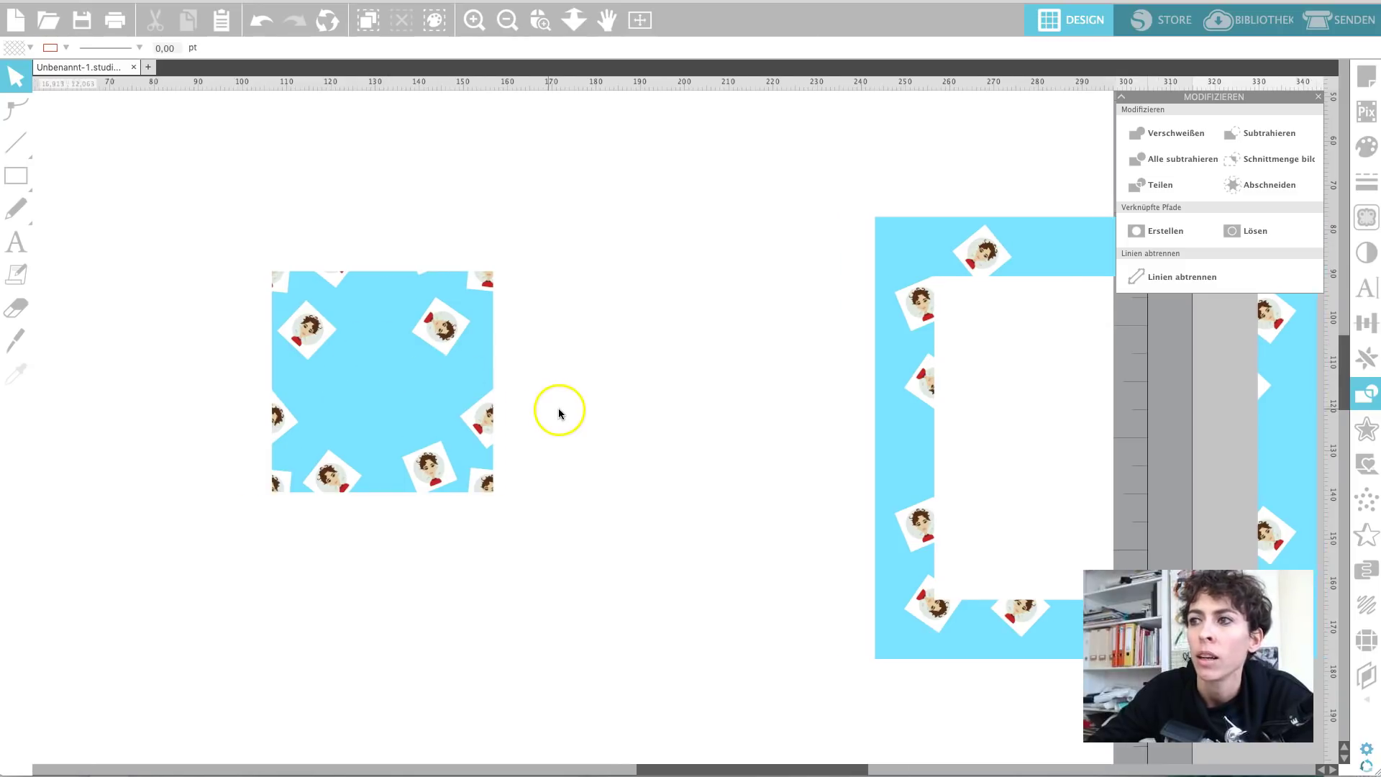
{"action": "left_click_drag", "start_coordinate": [1072, 247], "coordinate": [897, 239]}
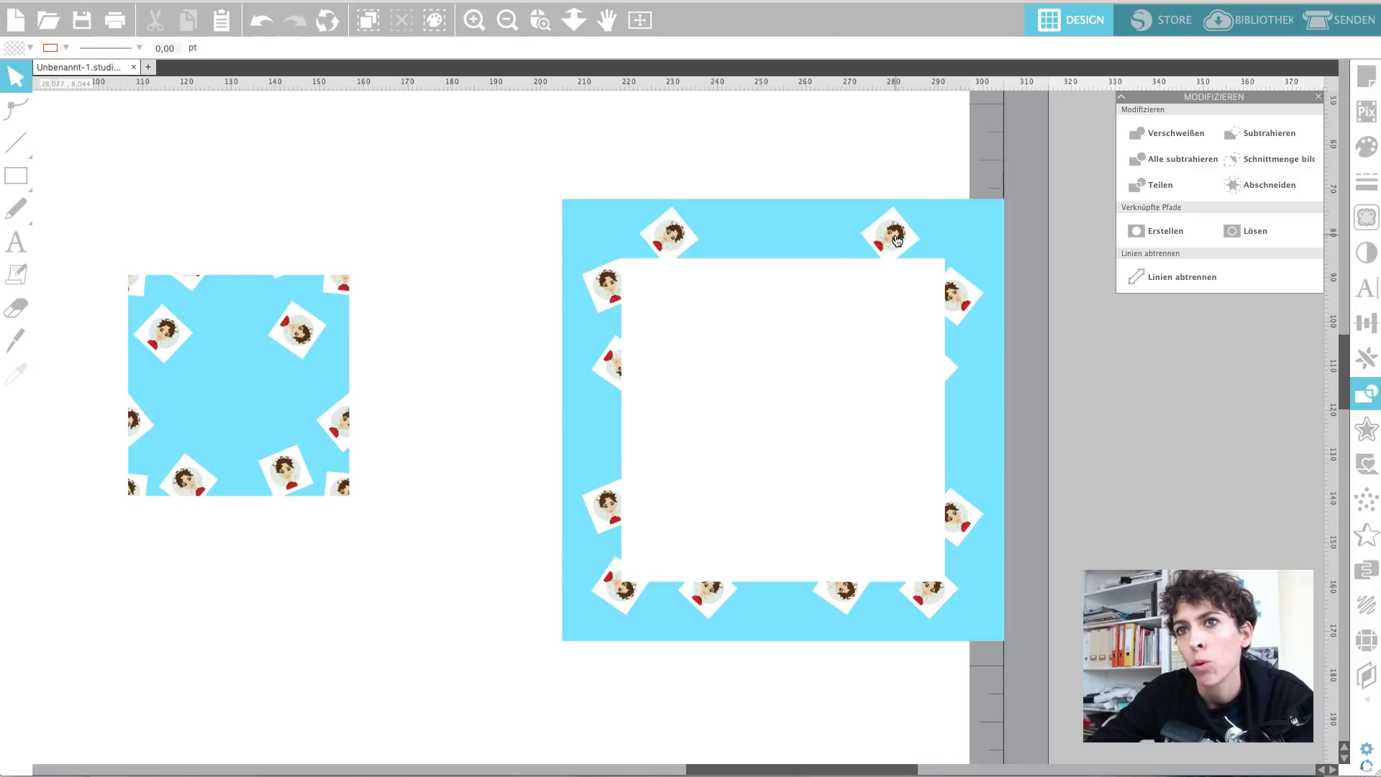
Ungroup the leftover outer pattern frame and clear the selection
{"action": "right_click", "coordinate": [668, 243]}
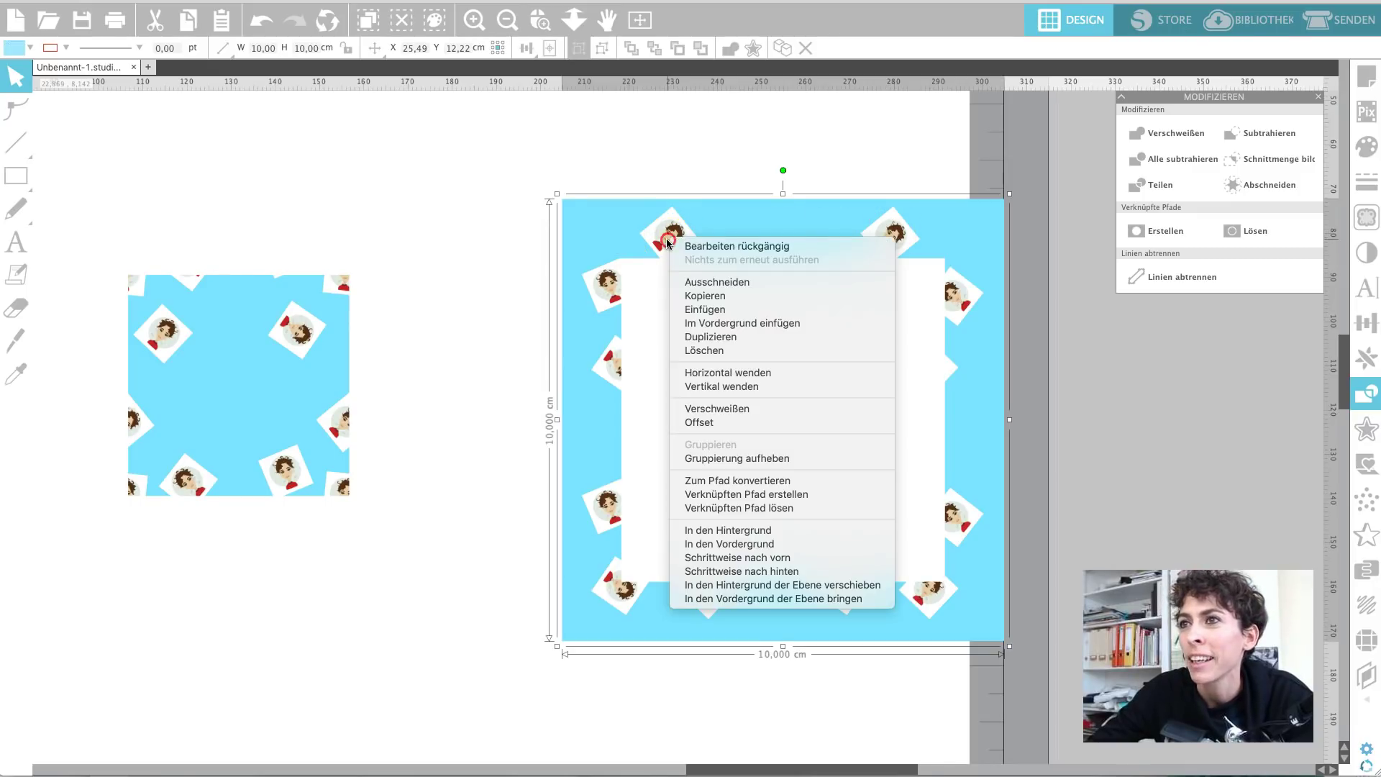
{"action": "left_click", "coordinate": [710, 459]}
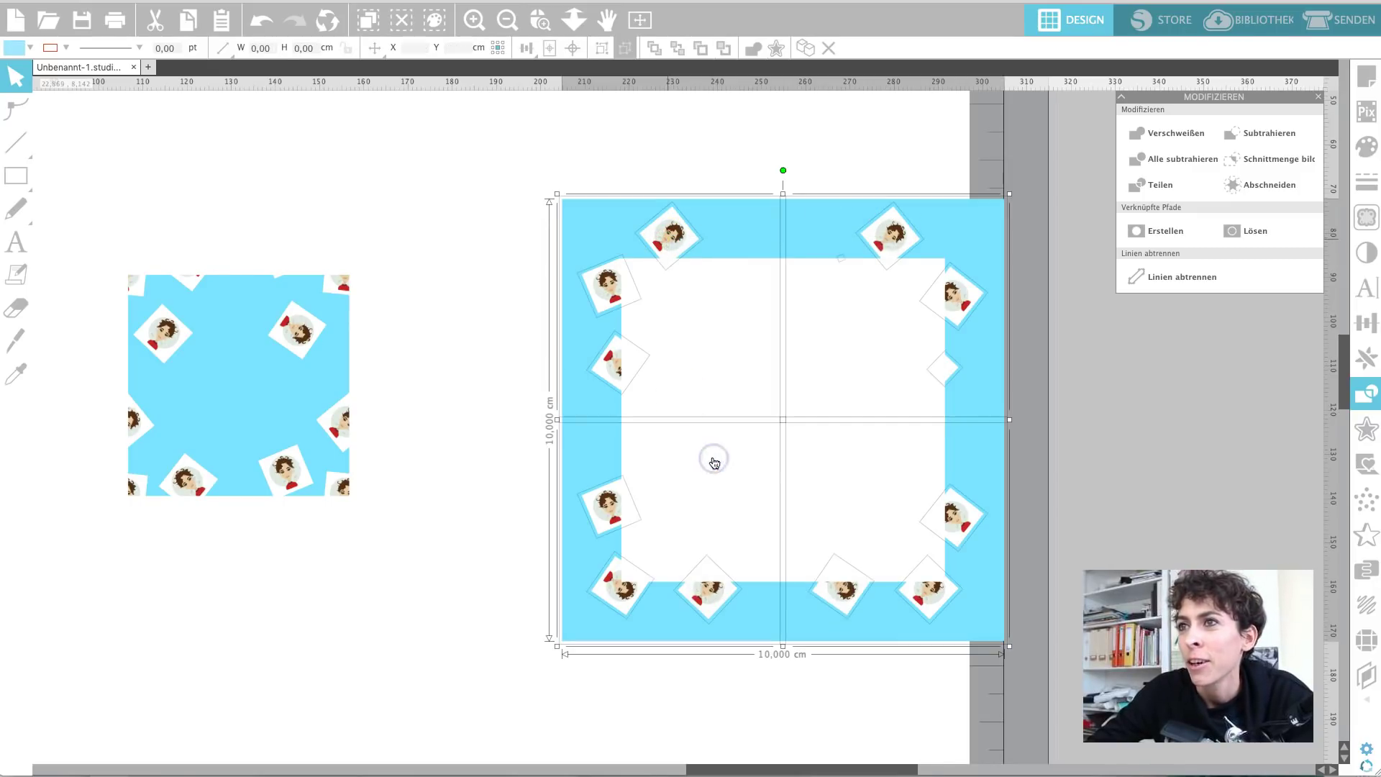
{"action": "left_click", "coordinate": [442, 190]}
Take the upper-left portrait out of the leftover frame, bring it to the front and place it in the tile's empty middle
{"action": "left_click_drag", "start_coordinate": [672, 232], "coordinate": [450, 250]}
{"action": "right_click", "coordinate": [451, 249]}
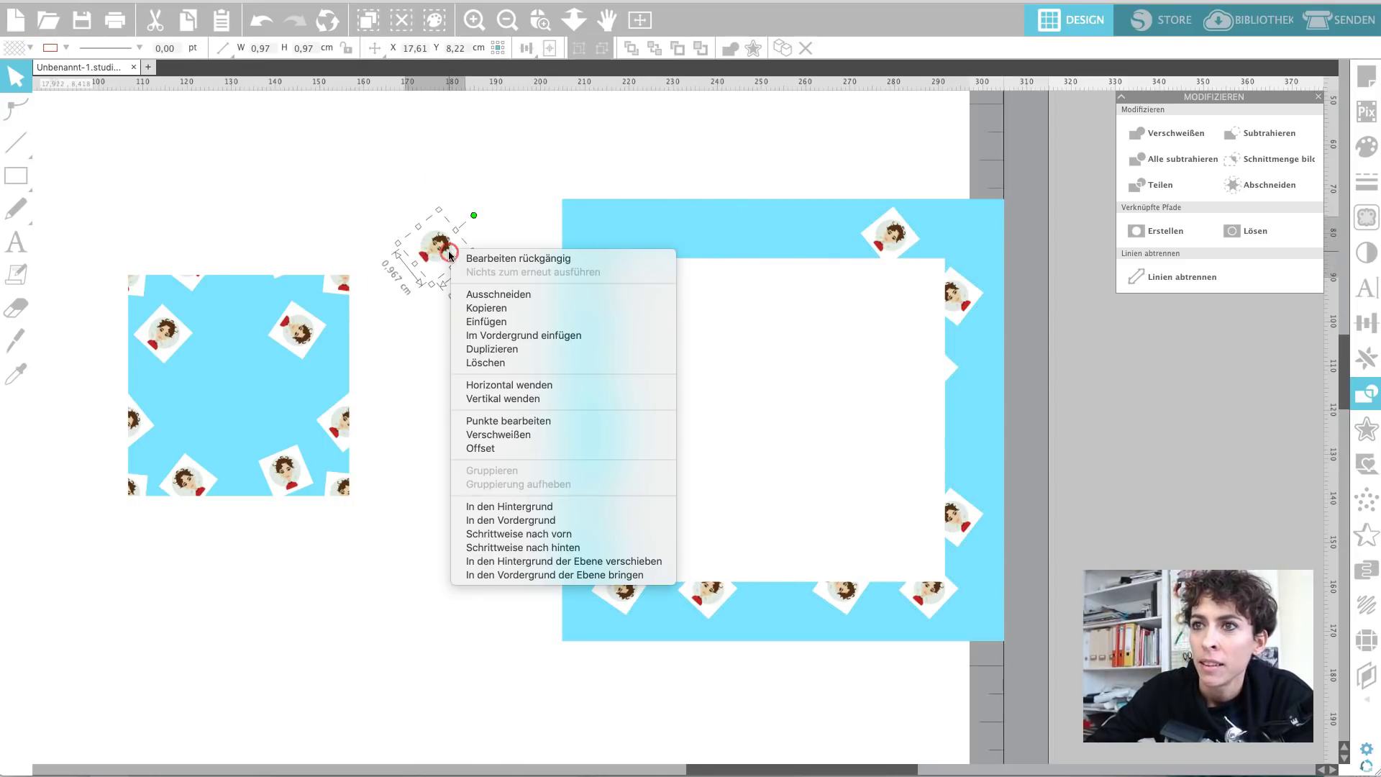
{"action": "left_click", "coordinate": [503, 519]}
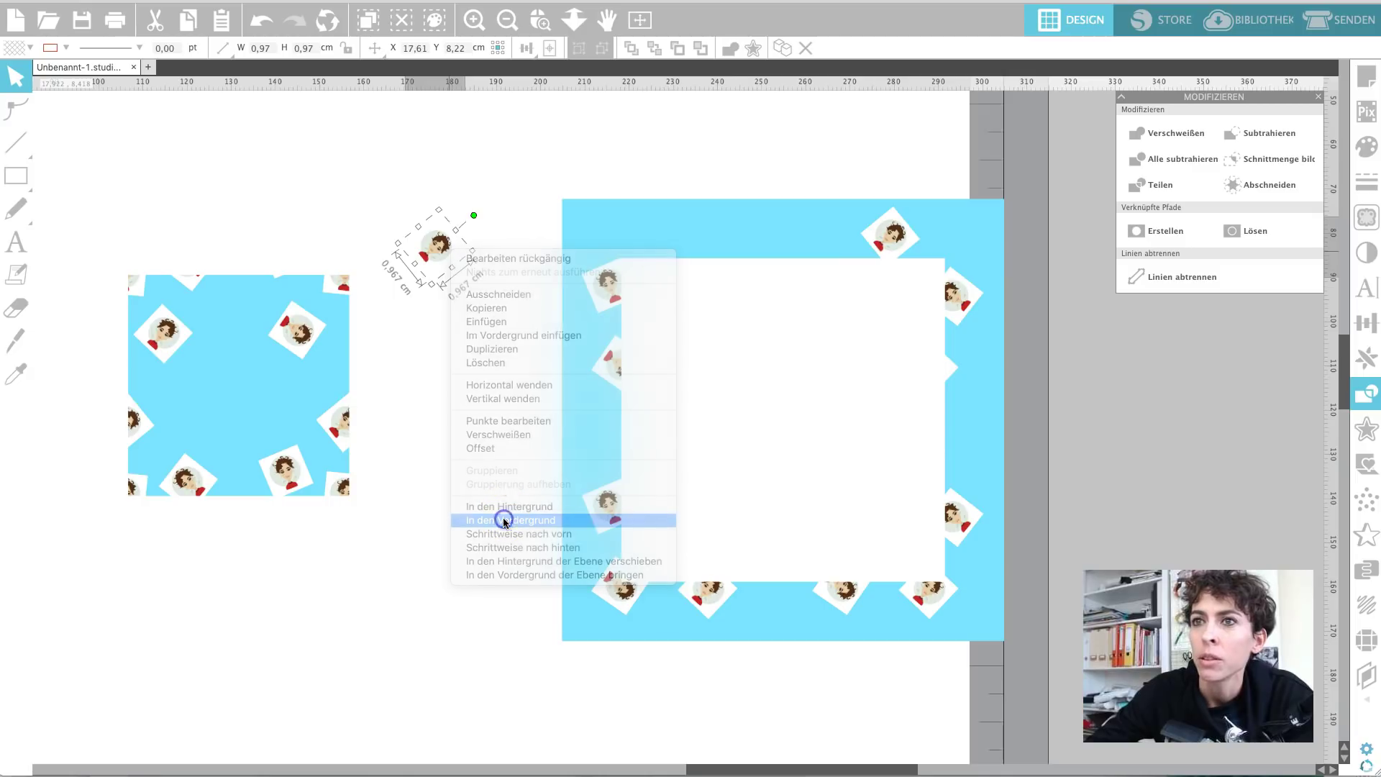
{"action": "left_click_drag", "start_coordinate": [437, 265], "coordinate": [216, 422]}
Fill the tile's empty middle with the added portrait and a rotated copy, and group everything in the 5 cm tile
{"action": "left_click_drag", "start_coordinate": [253, 379], "coordinate": [289, 371]}
{"action": "left_click", "coordinate": [216, 287]}
{"action": "left_click", "coordinate": [228, 305]}
{"action": "left_click", "coordinate": [255, 339]}
{"action": "left_click_drag", "start_coordinate": [228, 407], "coordinate": [268, 433]}
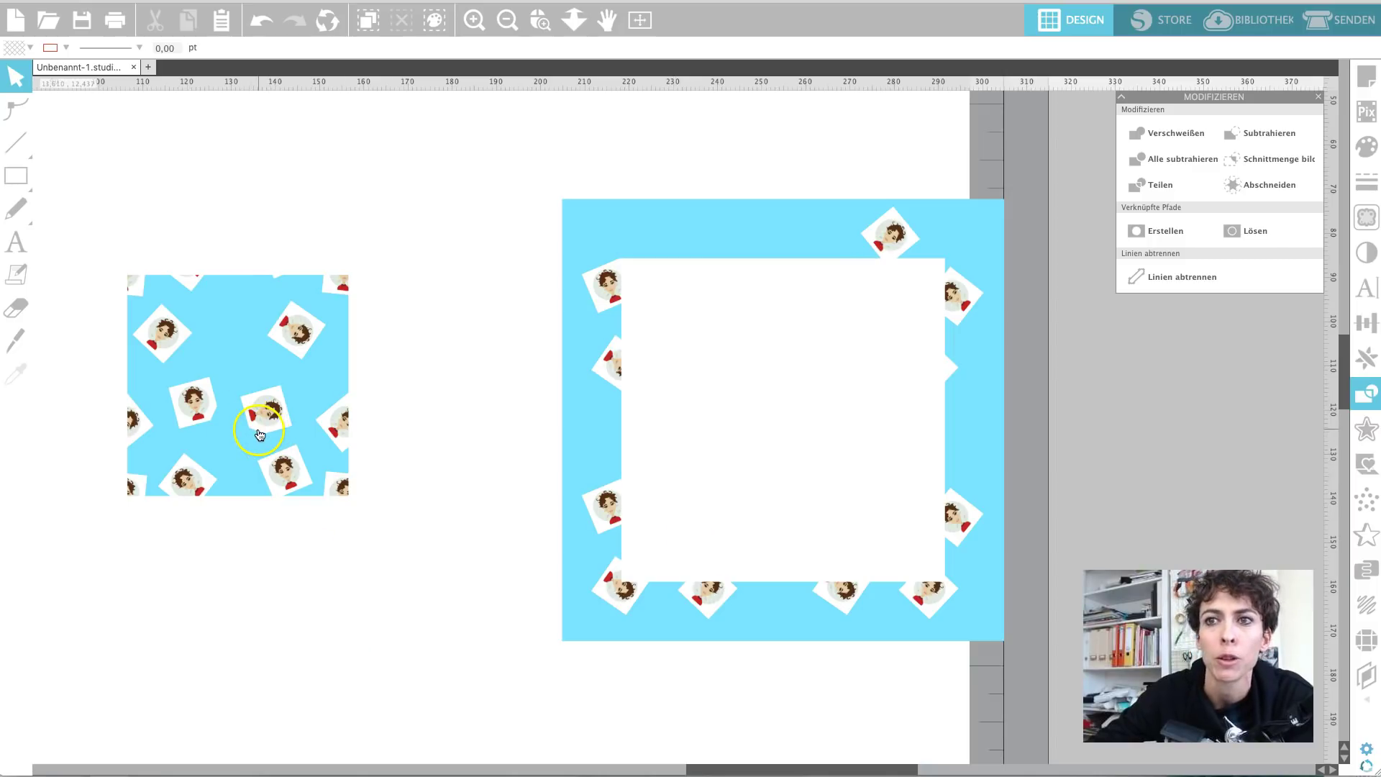
{"action": "left_click_drag", "start_coordinate": [269, 439], "coordinate": [214, 392]}
{"action": "left_click", "coordinate": [269, 398]}
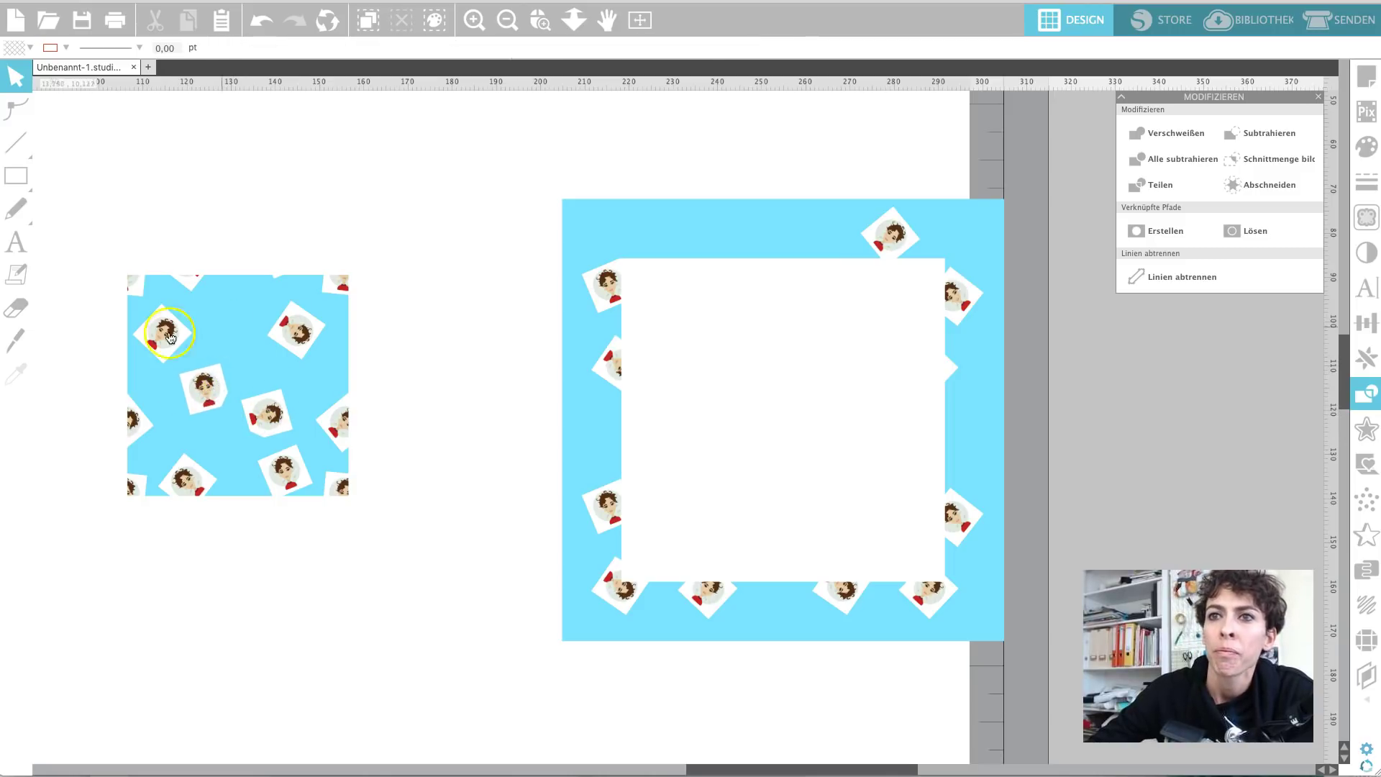
{"action": "left_click_drag", "start_coordinate": [383, 494], "coordinate": [116, 253]}
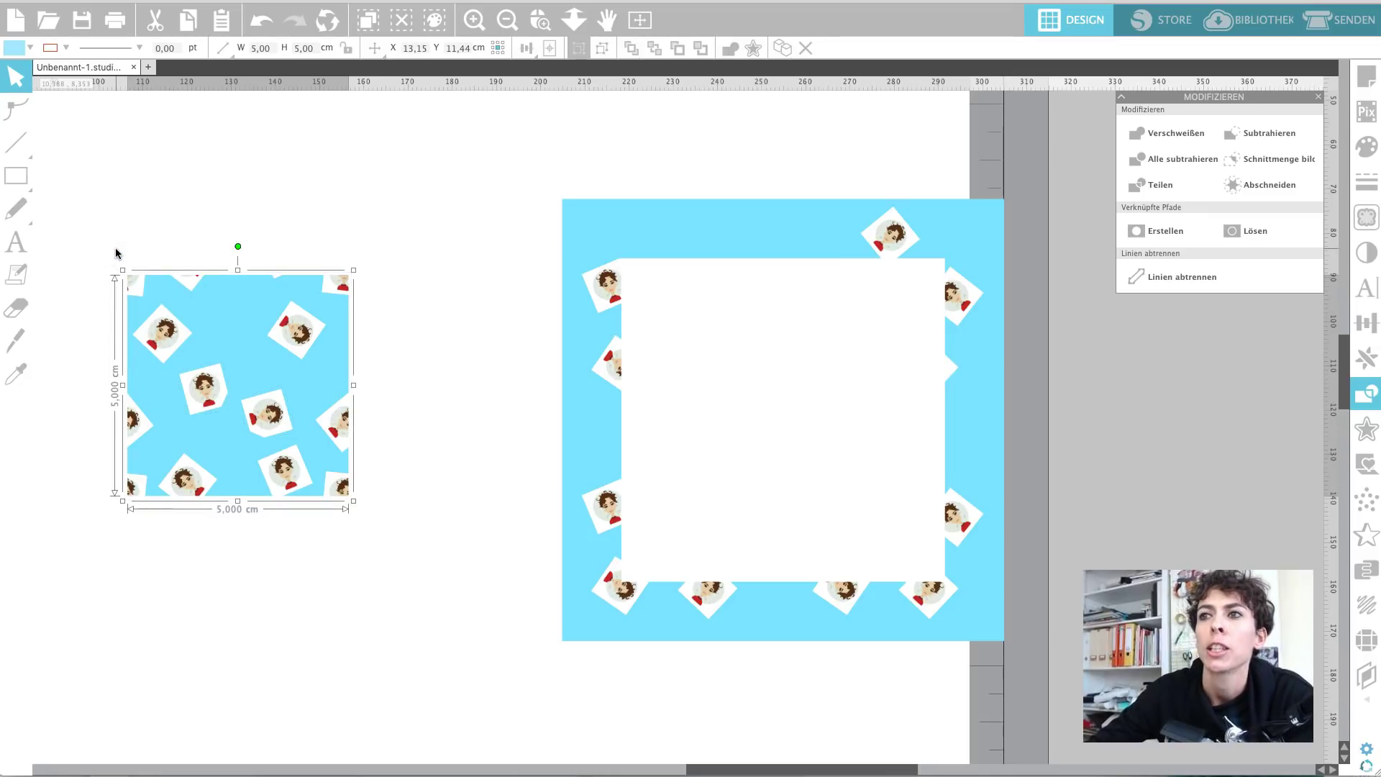
Delete all remaining blue pieces and portraits of the leftover outer frame
{"action": "left_click", "coordinate": [583, 291]}
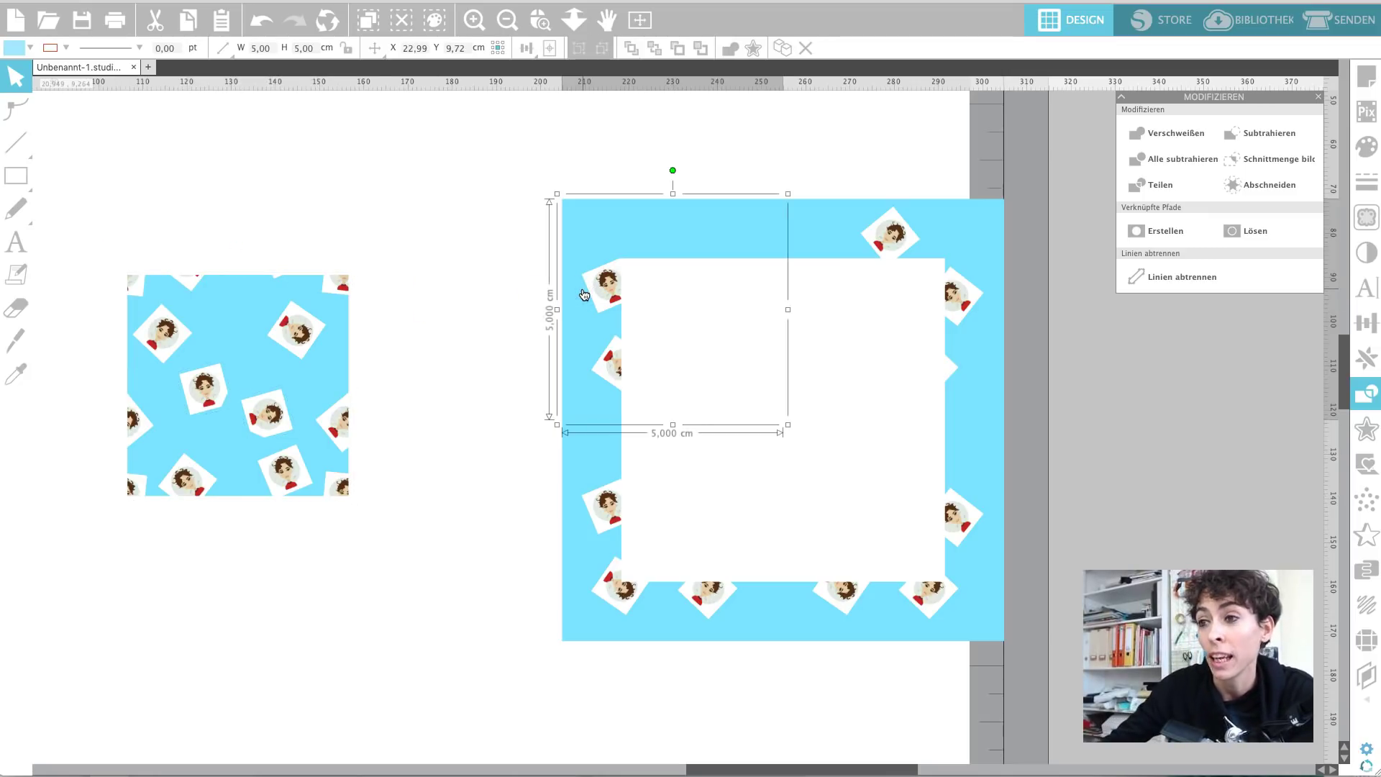
{"action": "left_click_drag", "start_coordinate": [969, 680], "coordinate": [628, 221]}
{"action": "key", "text": "Delete"}
{"action": "left_click", "coordinate": [641, 299]}
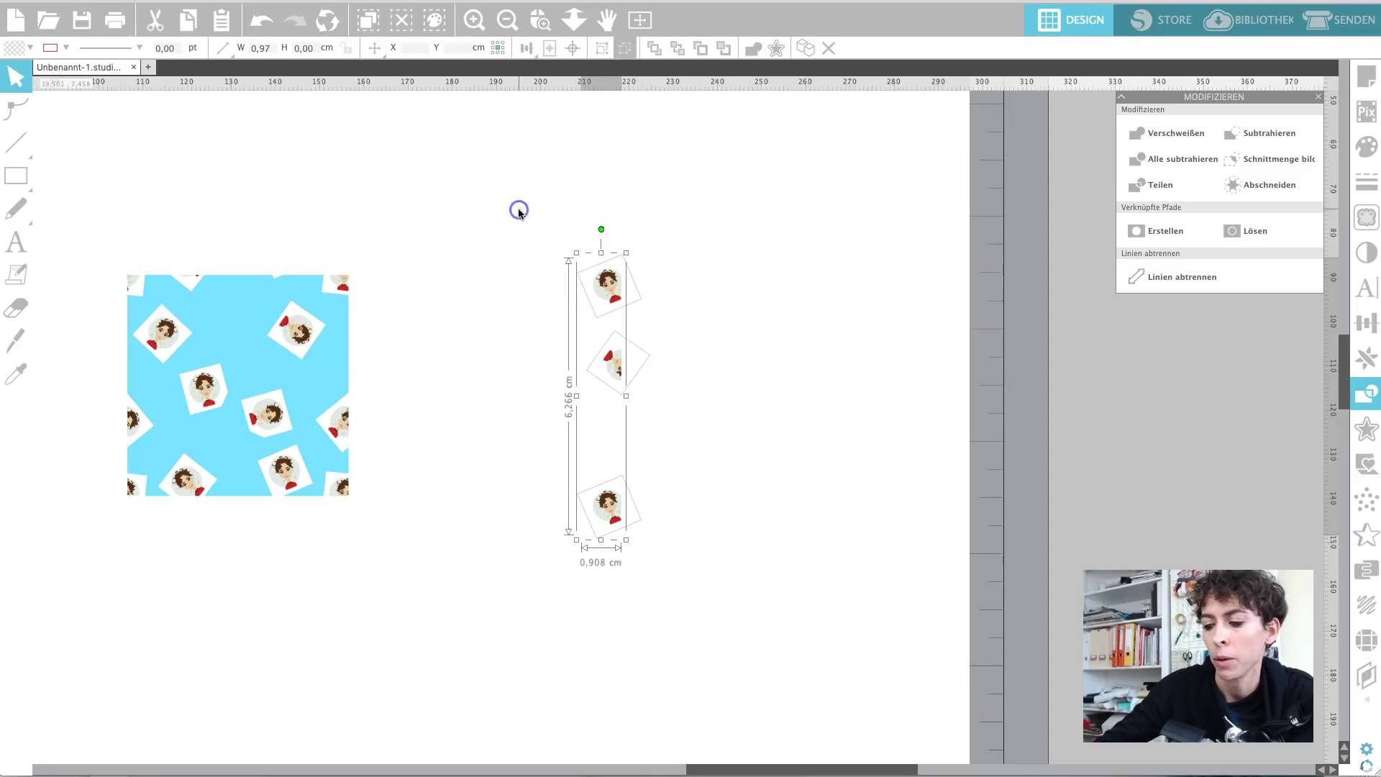
{"action": "key", "text": "Delete"}
Move the finished tile to the page's upper-left area and duplicate it to the right three times to form a row of four
{"action": "left_click", "coordinate": [507, 20]}
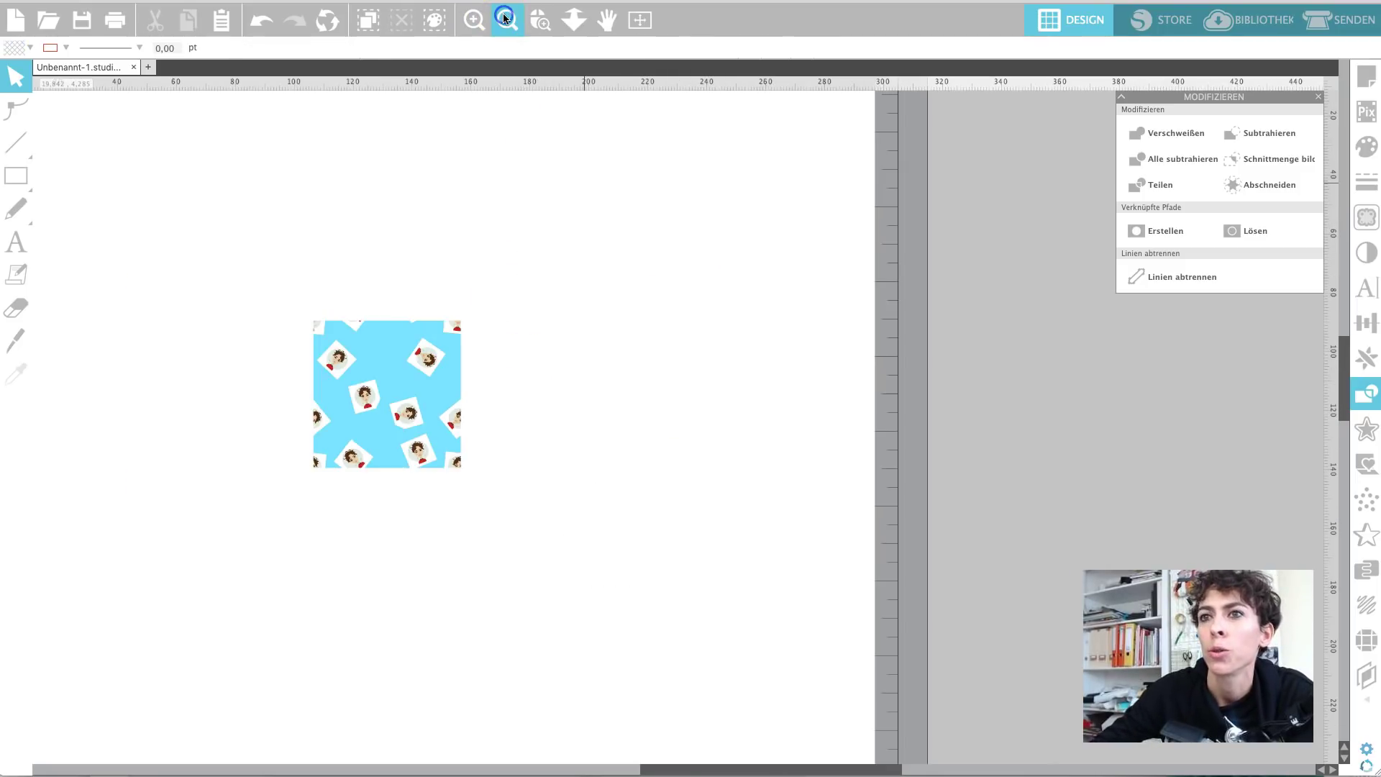
{"action": "left_click", "coordinate": [507, 20]}
{"action": "left_click_drag", "start_coordinate": [515, 417], "coordinate": [367, 315]}
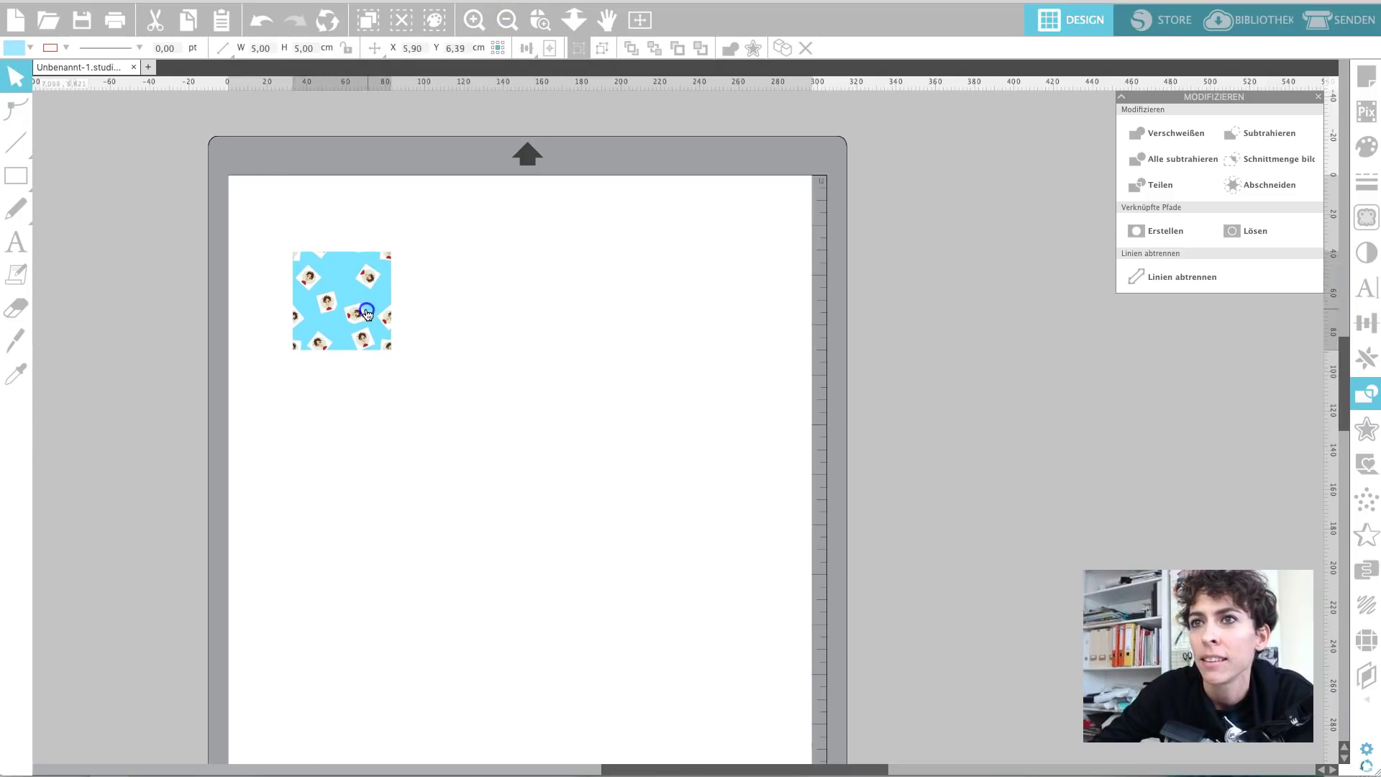
{"action": "left_click", "coordinate": [1367, 358]}
{"action": "left_click", "coordinate": [1253, 159]}
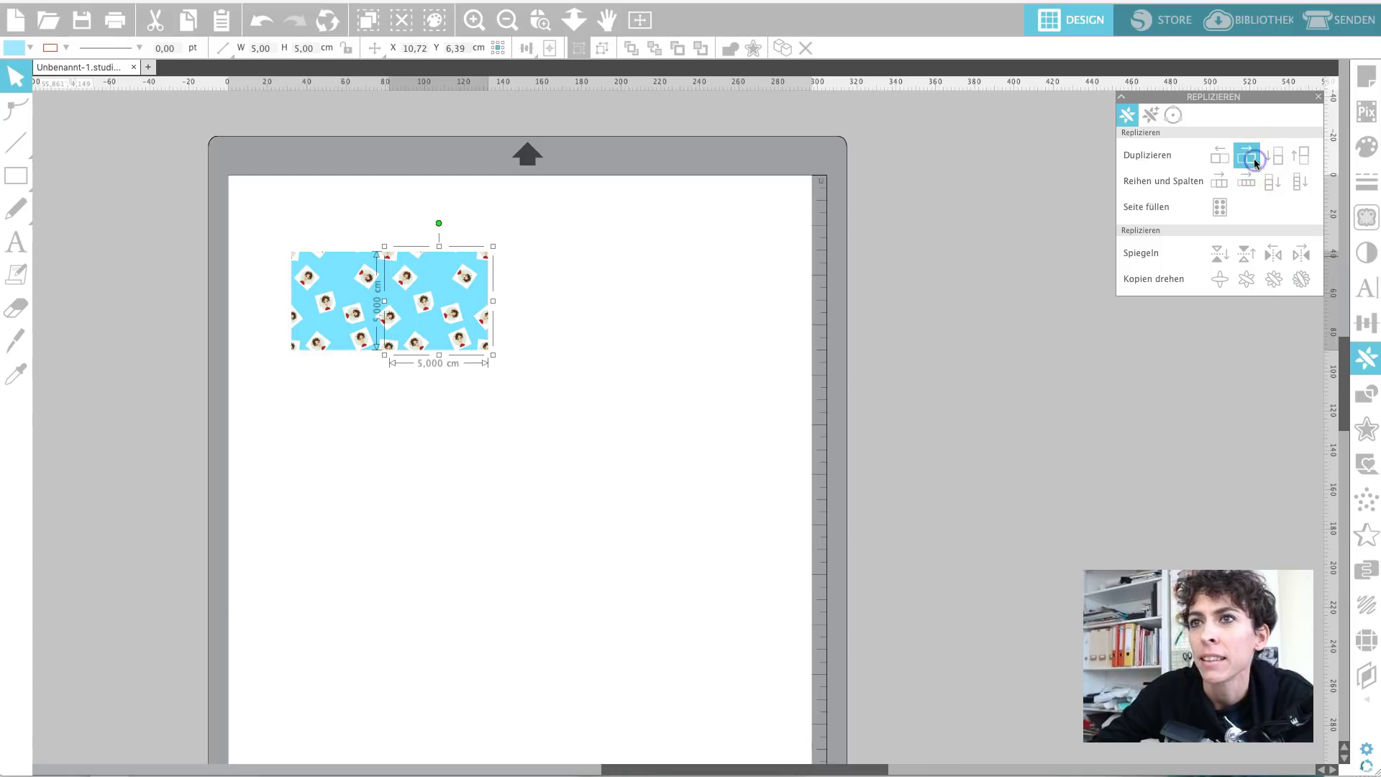
{"action": "left_click", "coordinate": [1254, 158]}
{"action": "left_click", "coordinate": [1254, 159]}
Duplicate the whole row of tiles downward four times to form a pattern of five rows
{"action": "left_click_drag", "start_coordinate": [806, 257], "coordinate": [268, 261]}
{"action": "left_click", "coordinate": [1274, 157]}
{"action": "left_click", "coordinate": [1274, 159]}
{"action": "left_click", "coordinate": [1274, 158]}
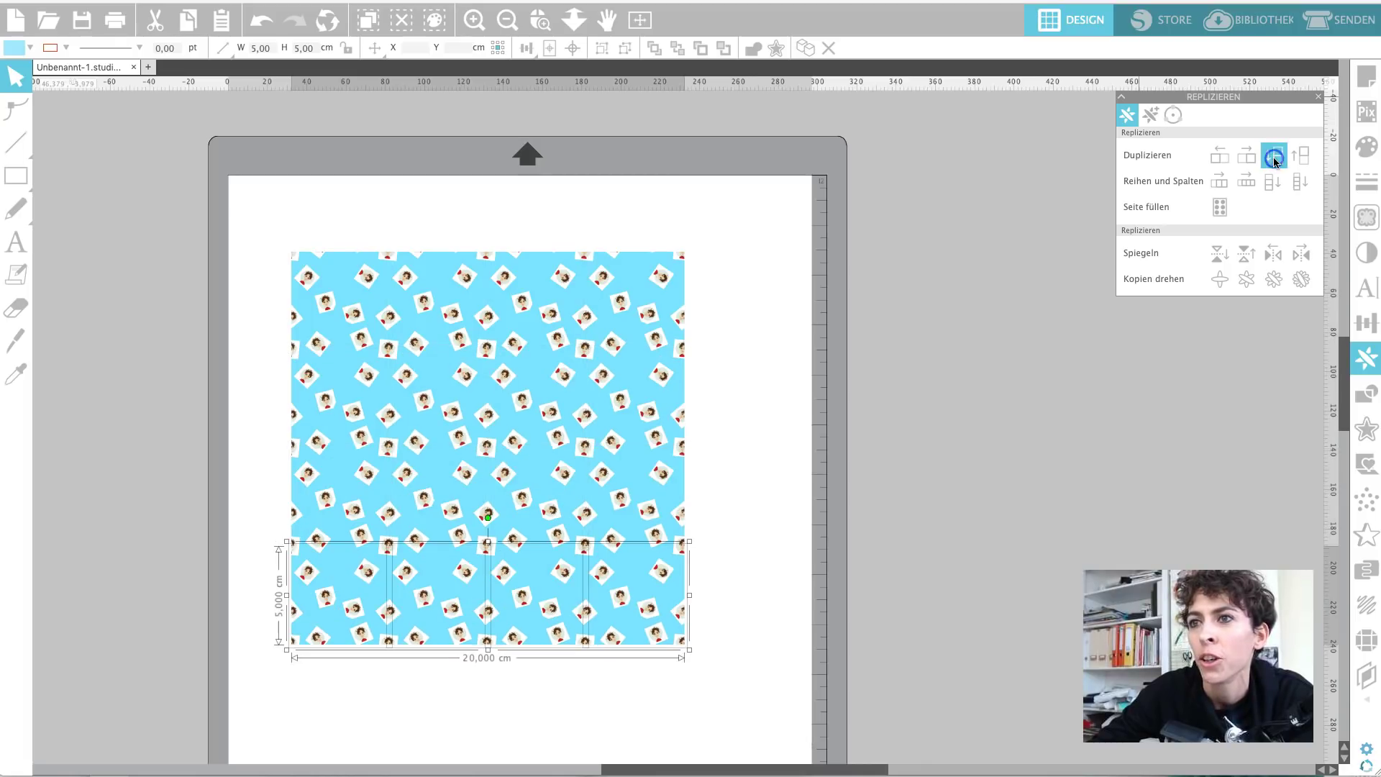
{"action": "left_click", "coordinate": [1274, 159]}
{"action": "left_click", "coordinate": [1006, 278]}
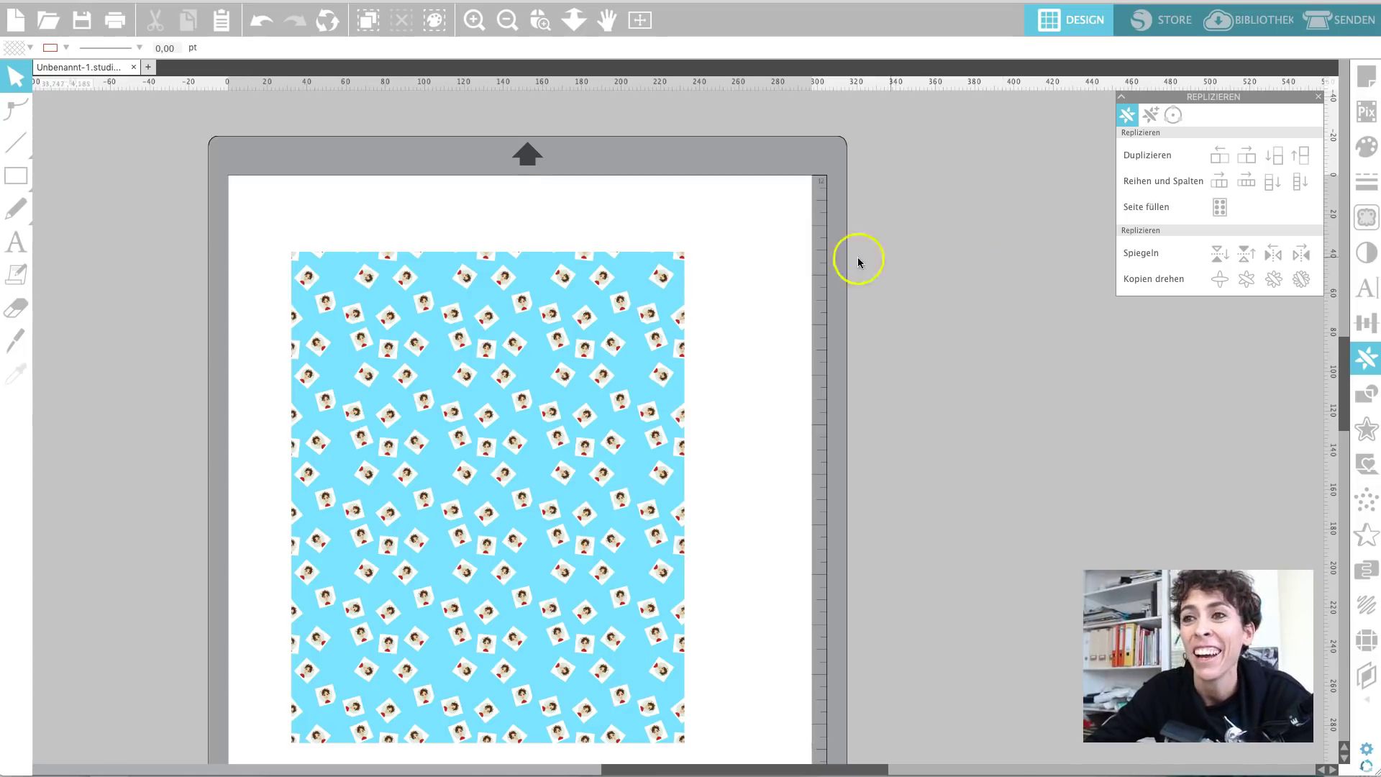
{"action": "scroll", "coordinate": [774, 283], "scroll_direction": "down", "scroll_amount": 2}
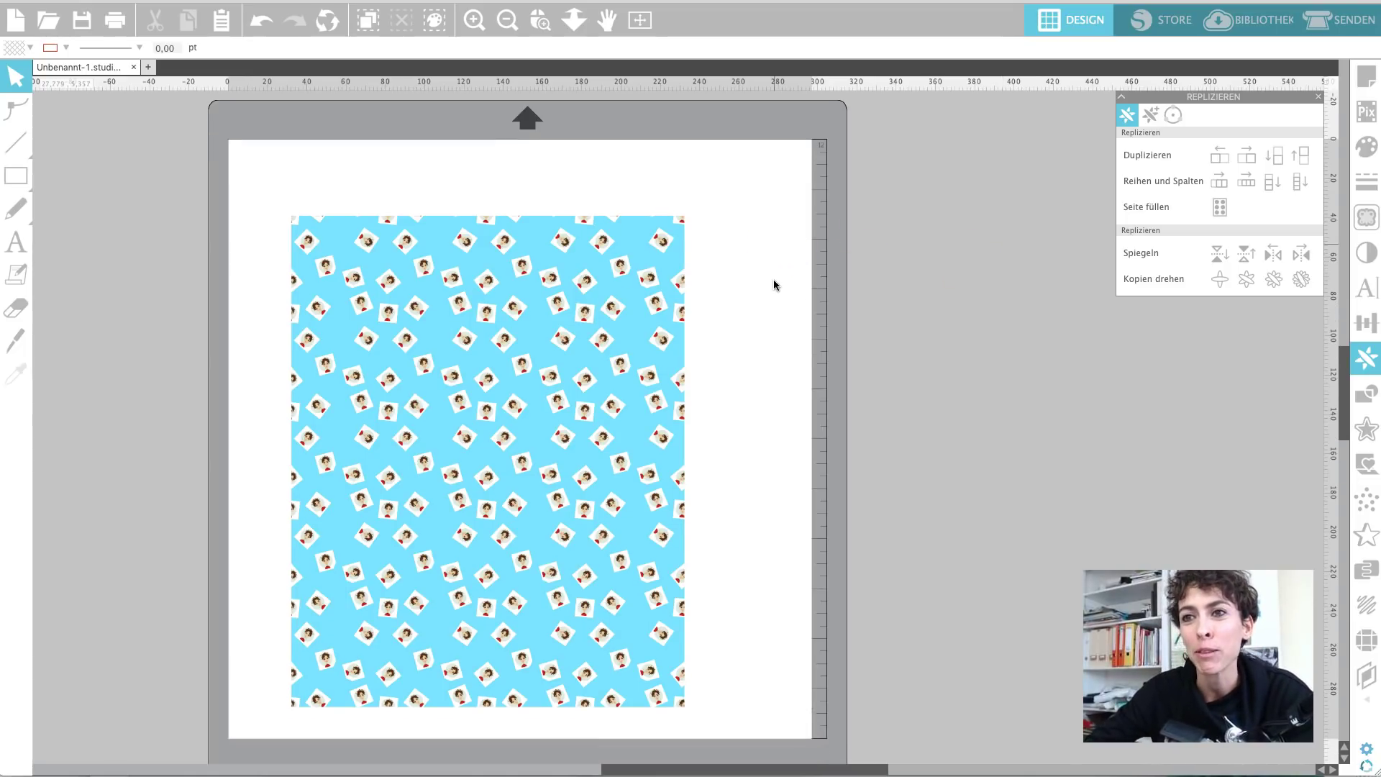